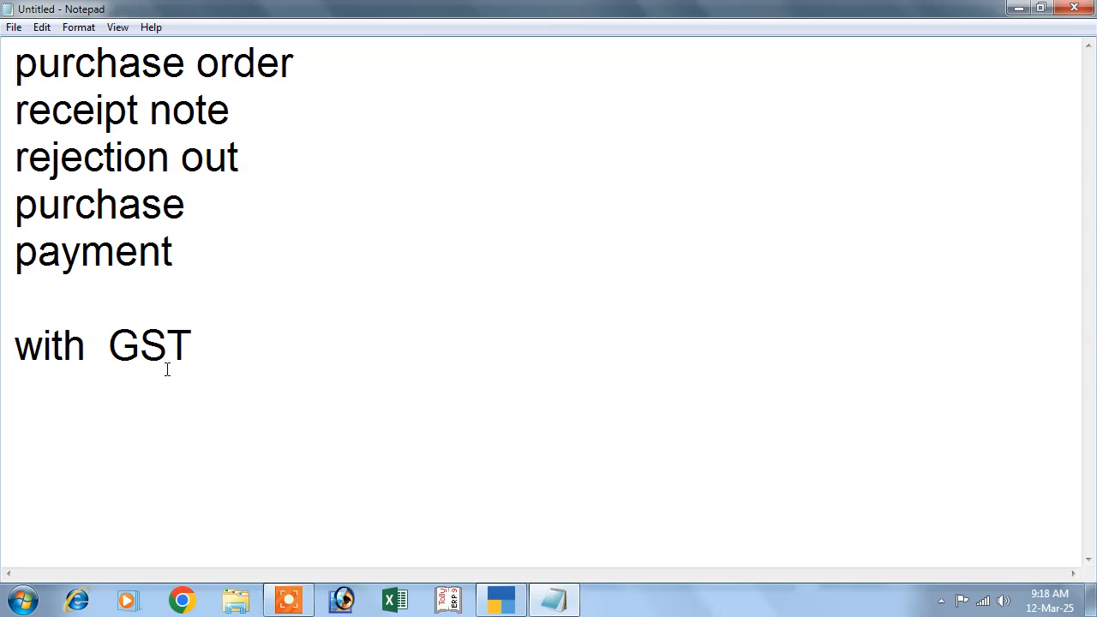
- Switch to TallyPrime and open the company's GST registration details from its features, with Goods and Services Tax enabled
click(502, 600)
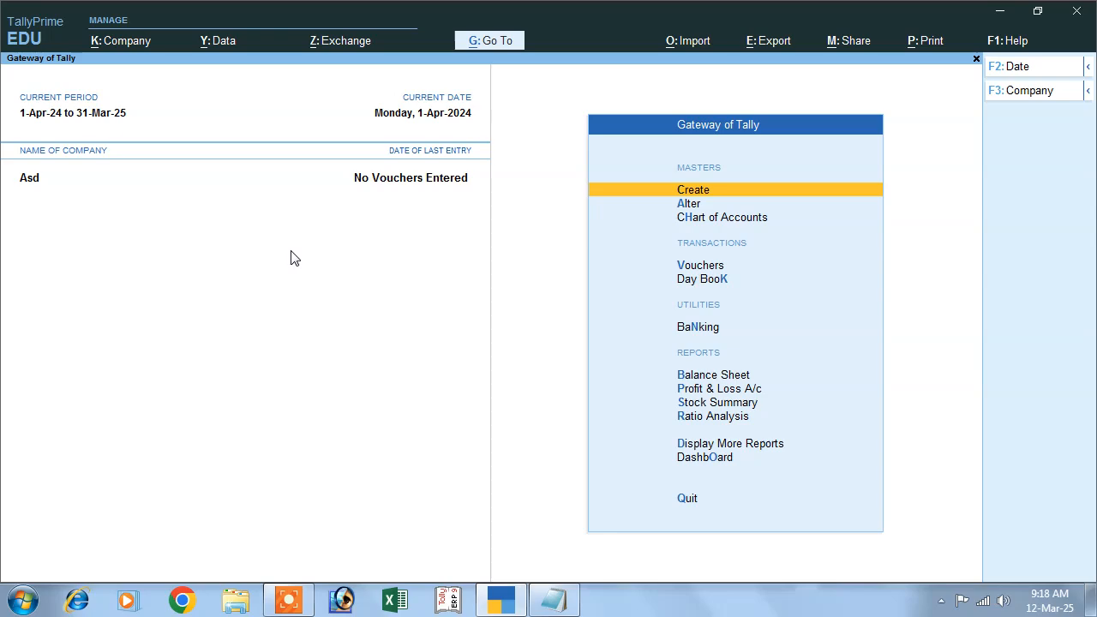
click(122, 44)
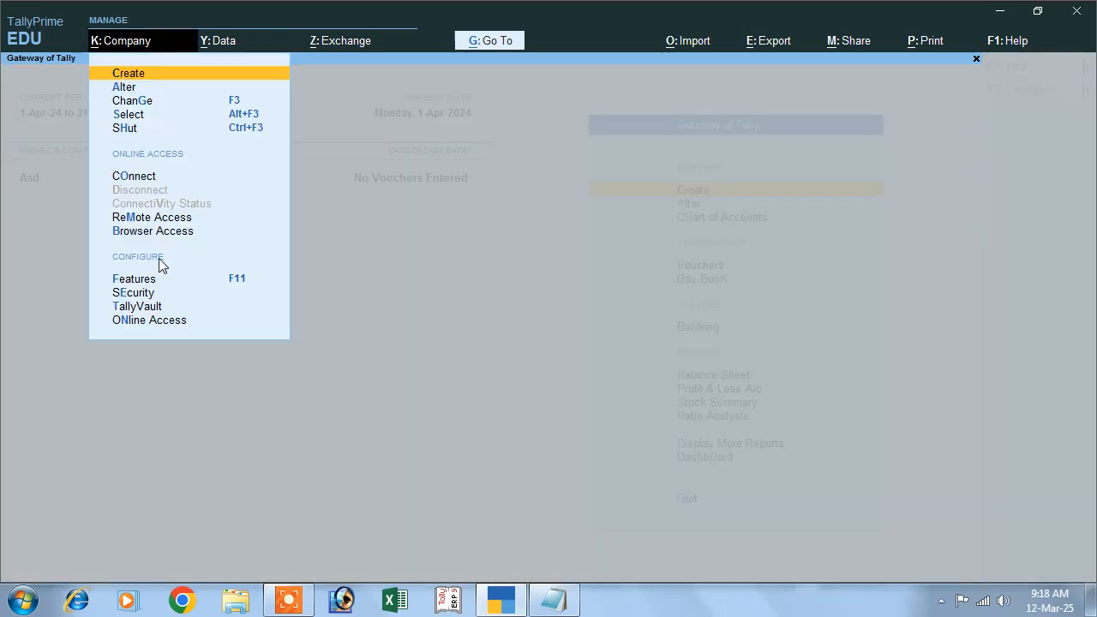
click(230, 285)
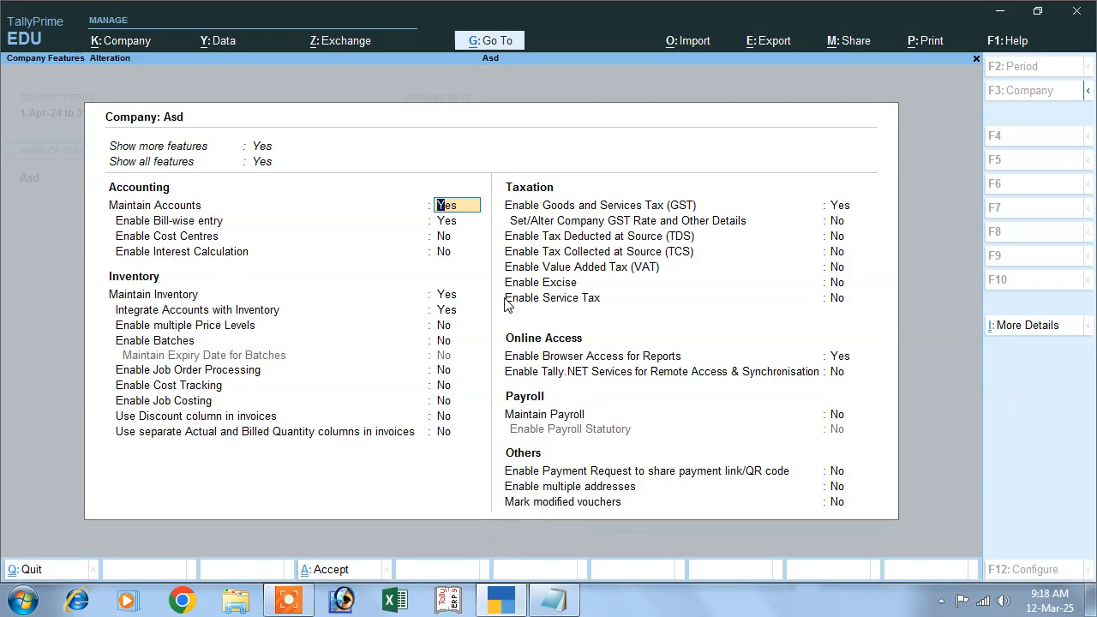
click(835, 208)
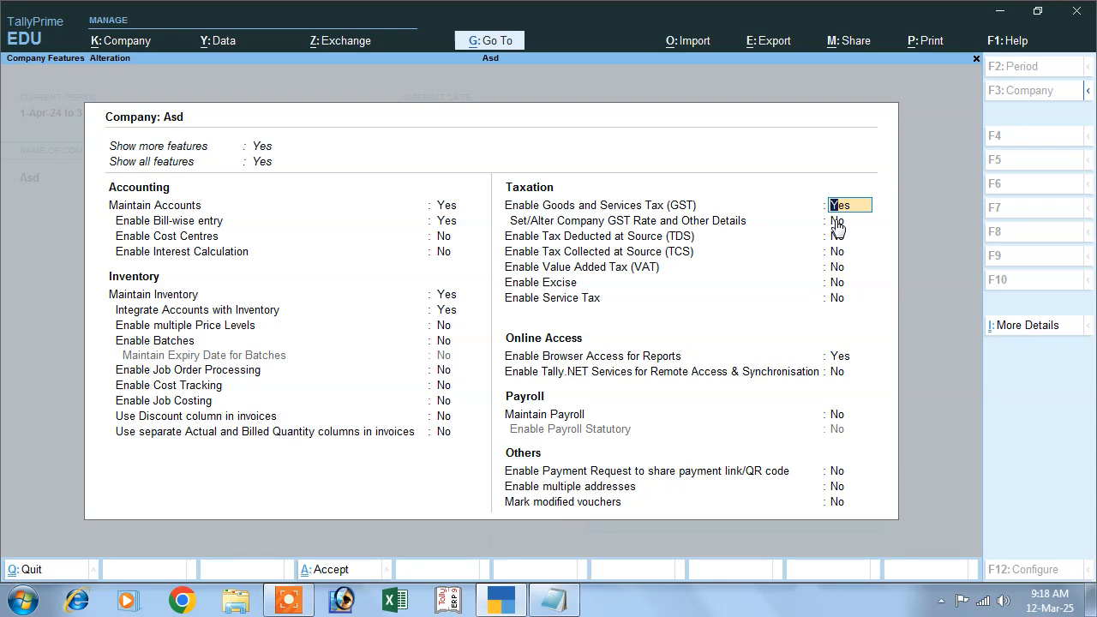
key(Return)
key(Return)
- Enter the company's GSTIN/UIN and accept the GST details with Monthly GSTR-1 periodicity and e-Way Bill applicable from 1-Apr-24
text(SA654D56AS4D)
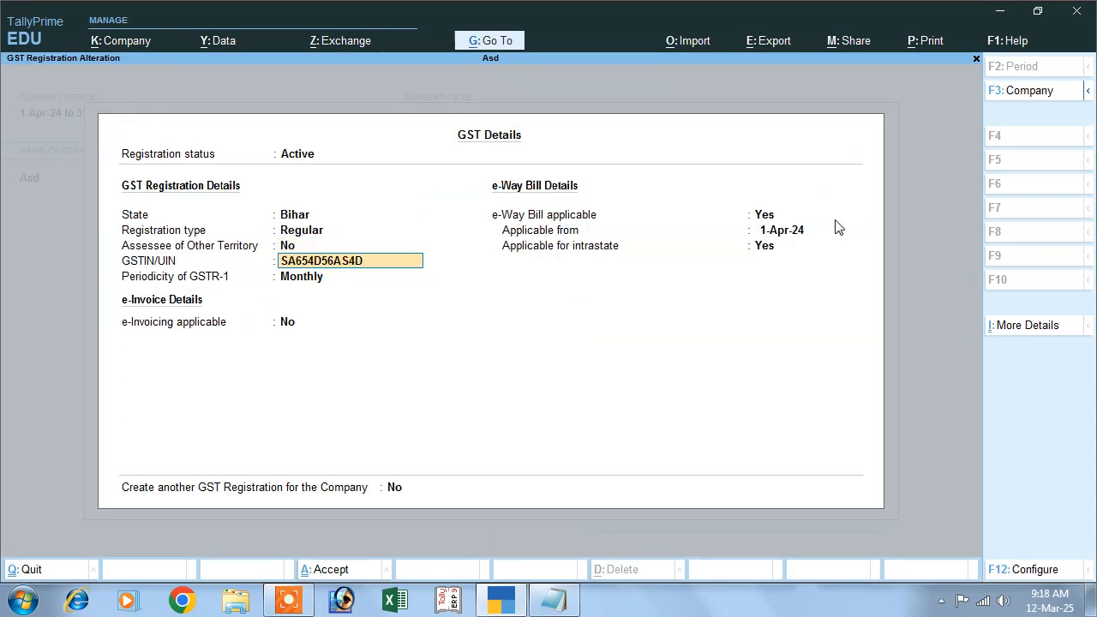
key(Return)
key(Return)
key(Return)
key(Return)
key(Return)
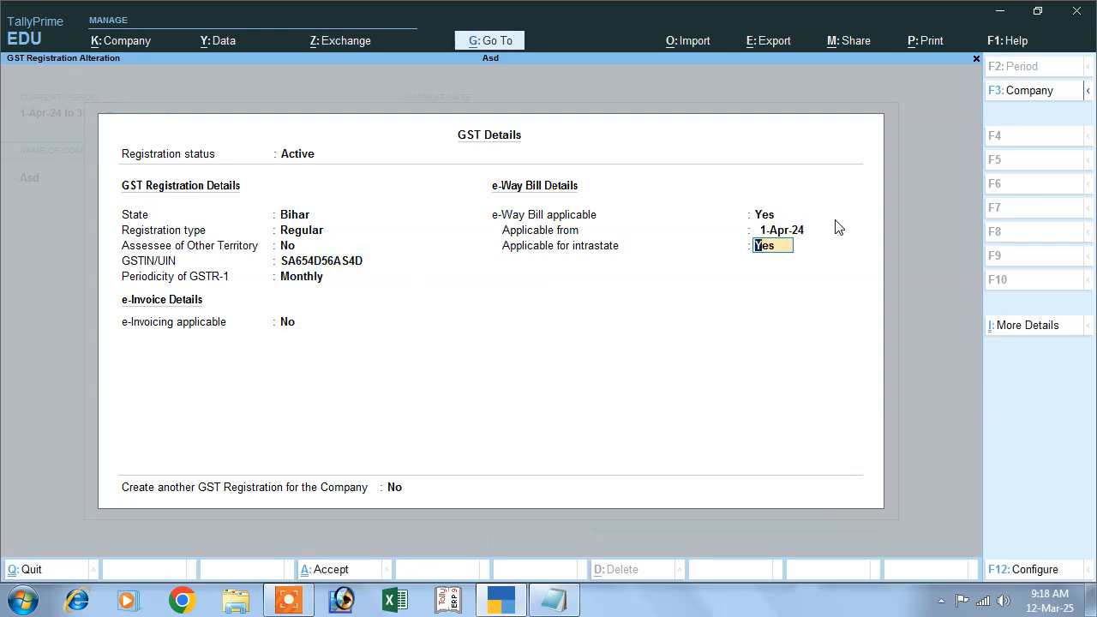
key(Return)
key(Return)
- Accept the remaining company features with their existing settings and save them
key(Return)
key(Return)
key(Return)
key(Return)
key(Return)
key(Return)
key(Return)
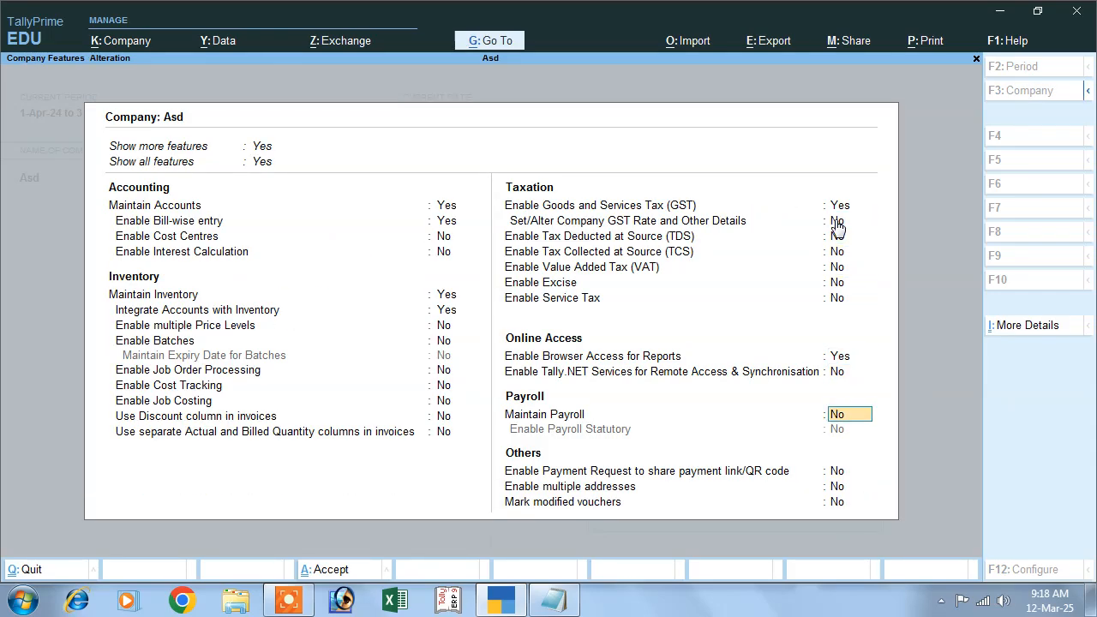
key(Return)
key(Return)
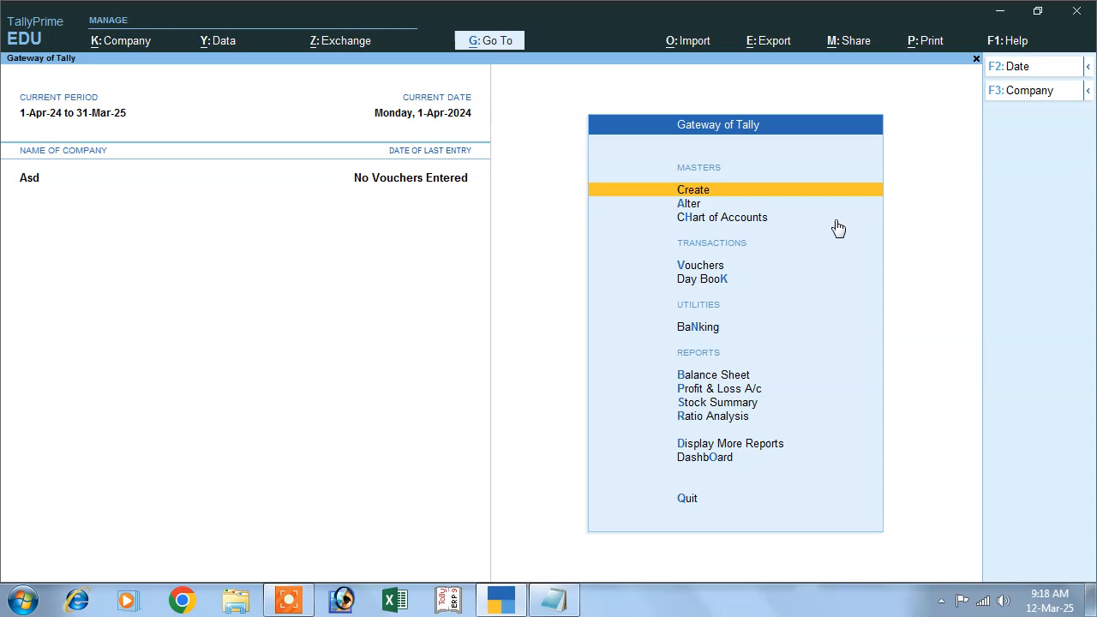
- Open voucher entry, show the inactive voucher types and activate the Purchase Order voucher
click(687, 267)
click(1038, 280)
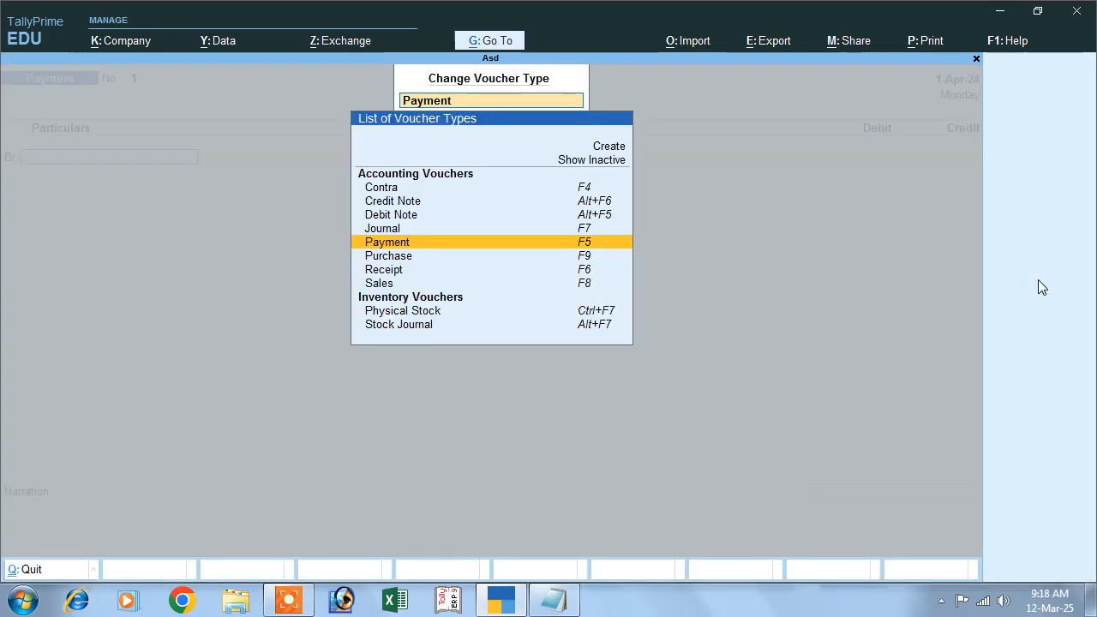
click(572, 163)
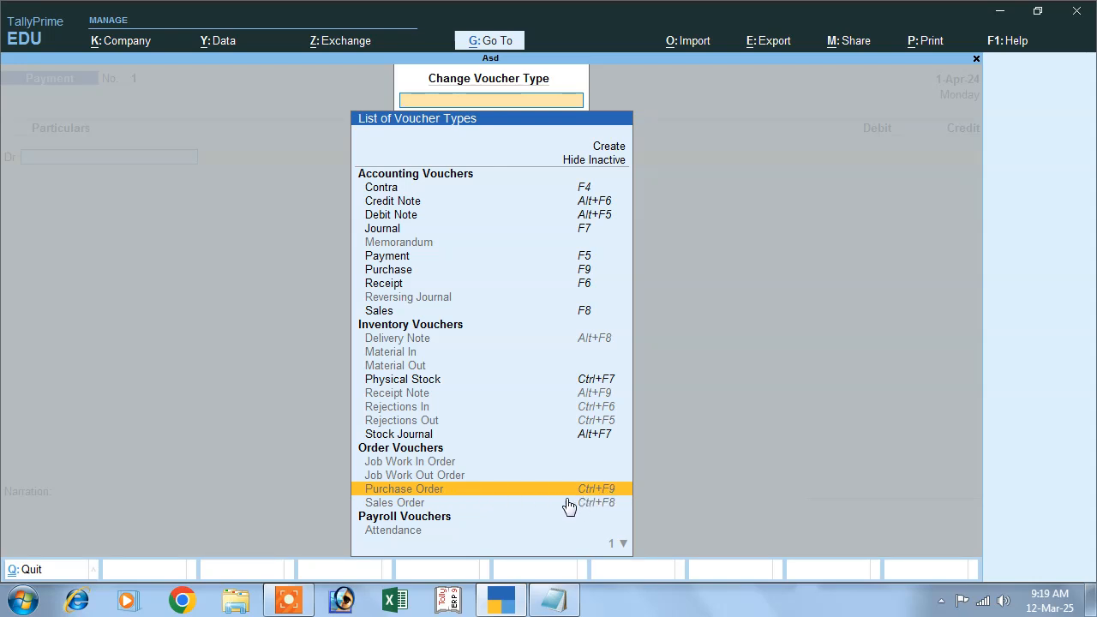
click(491, 489)
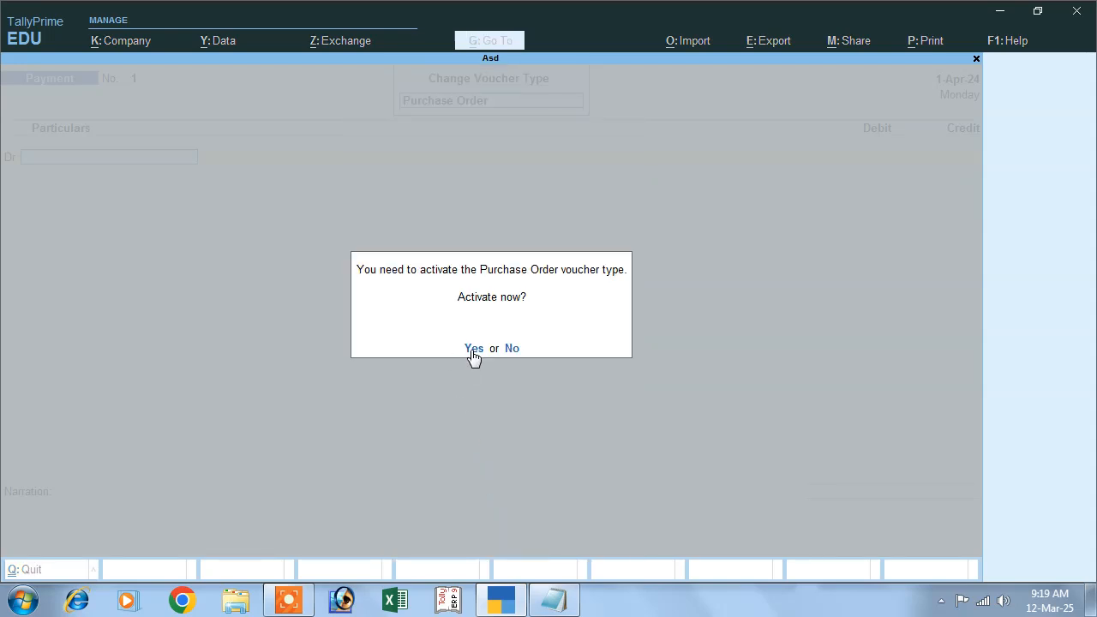
click(473, 348)
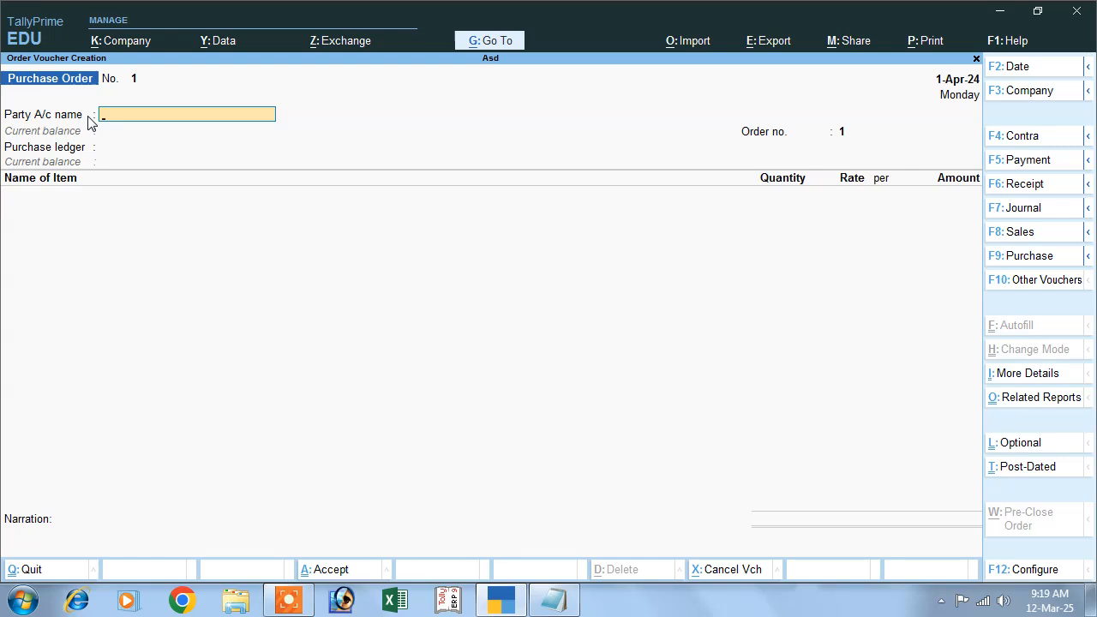
- Start a new party ledger from the purchase order and enter the supplier's name, leaving the alias blank
key(alt+c)
text(Mr)
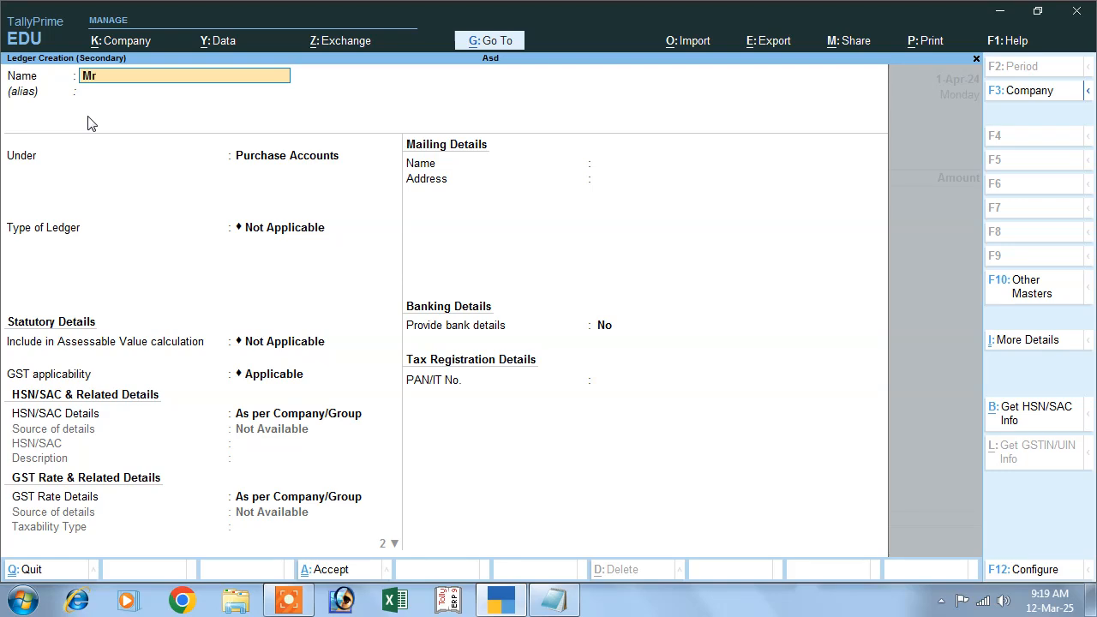
key(Return)
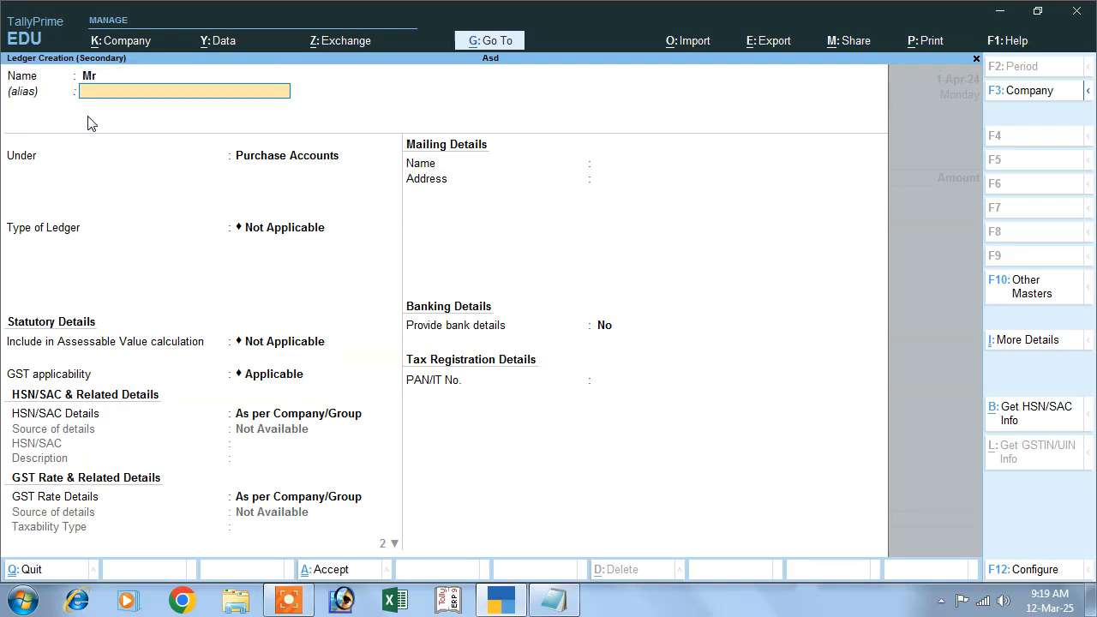
key(BackSpace)
key(BackSpace)
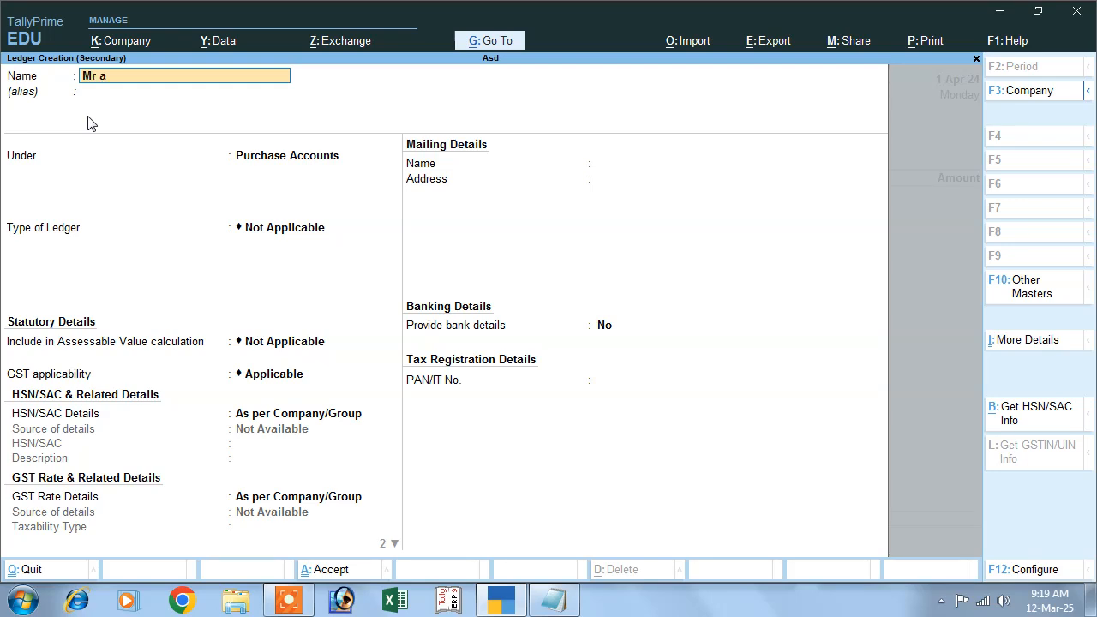
key(Return)
key(Return)
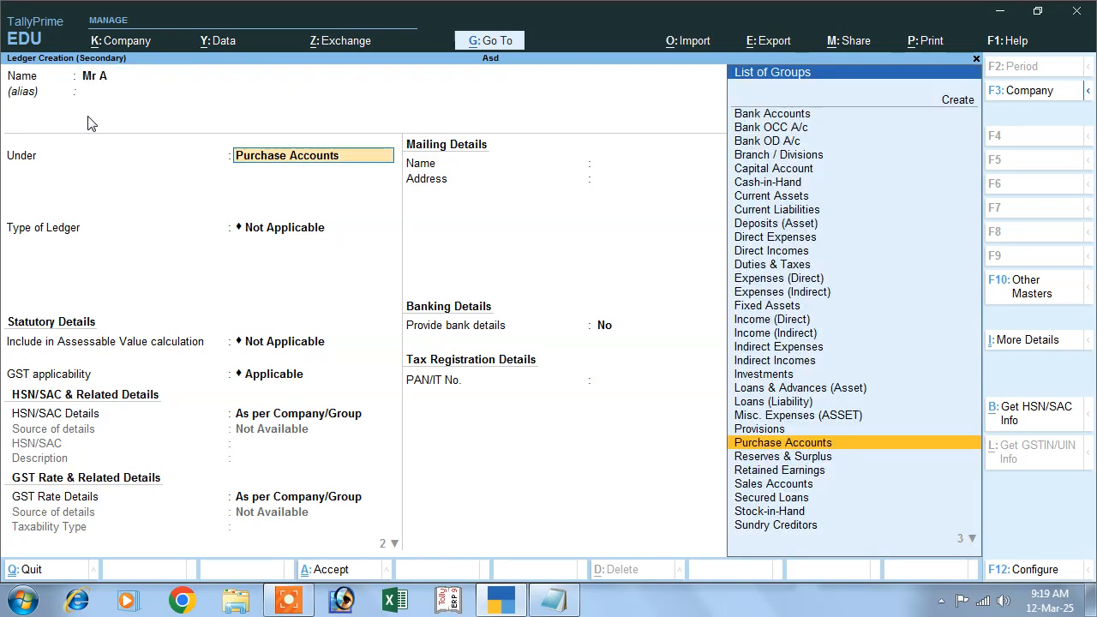
- Place the supplier's ledger under the Sundry Creditors group
text(S)
key(Down)
key(Down)
key(Down)
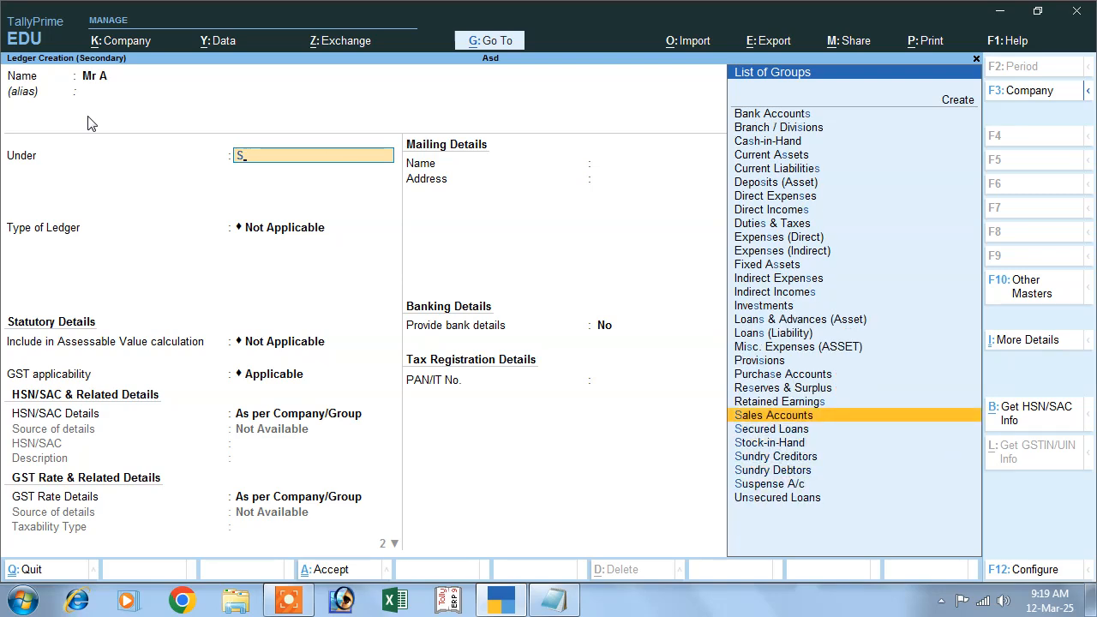
key(Down)
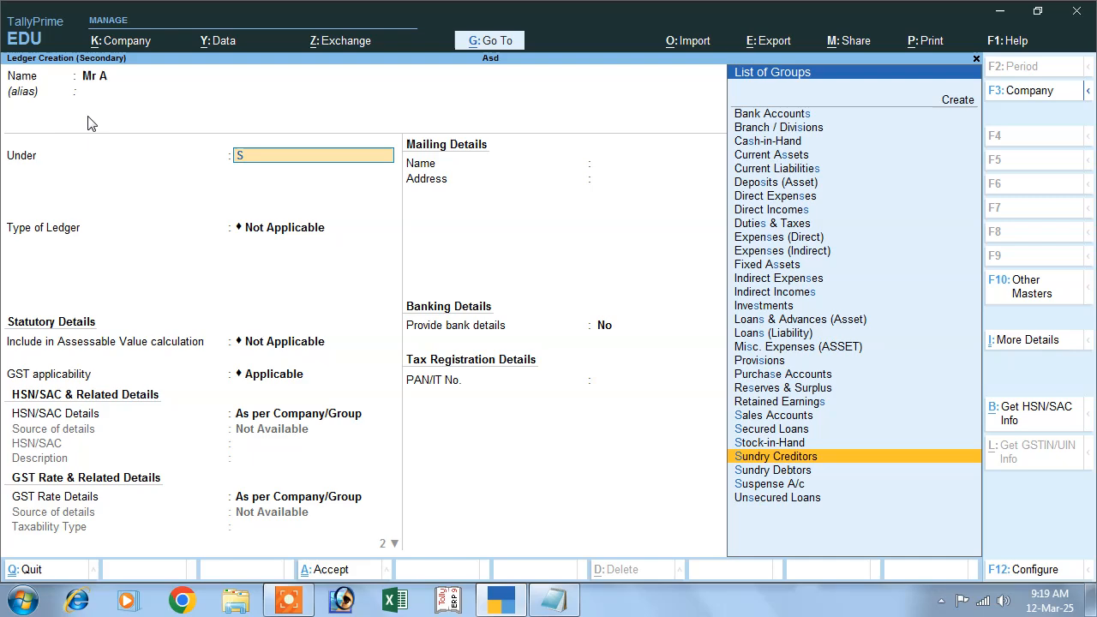
key(Return)
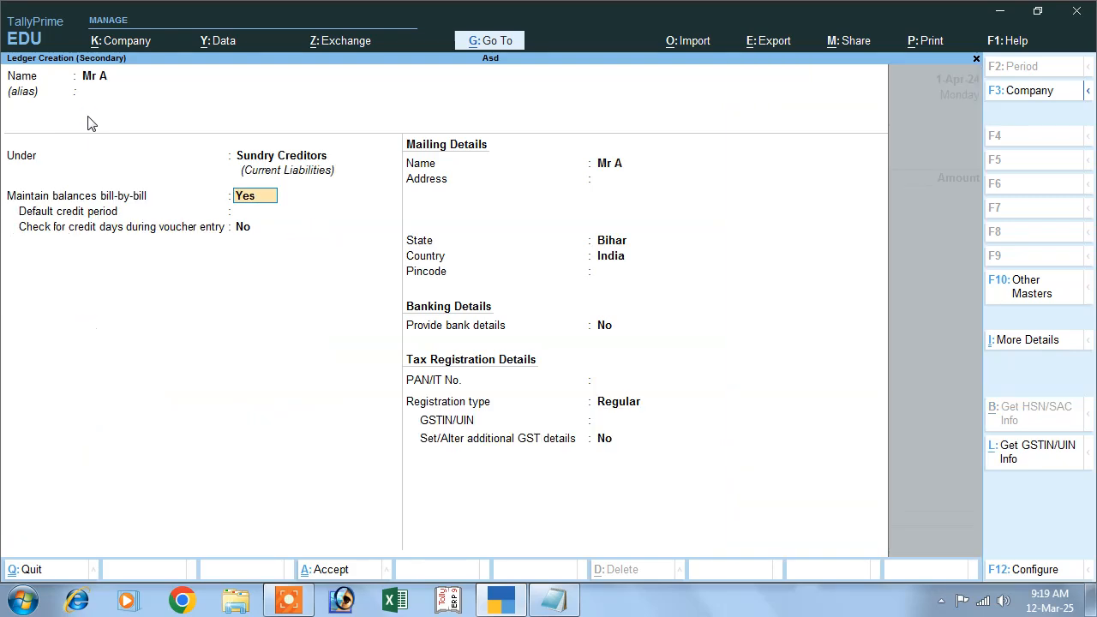
- Save the supplier's ledger with bill-by-bill balances, state Bihar and Regular registration type, leaving the optional details blank
key(Return)
key(Return)
key(Return)
key(Return)
key(Return)
key(Return)
key(Return)
key(Return)
key(Return)
key(Return)
key(Return)
key(Return)
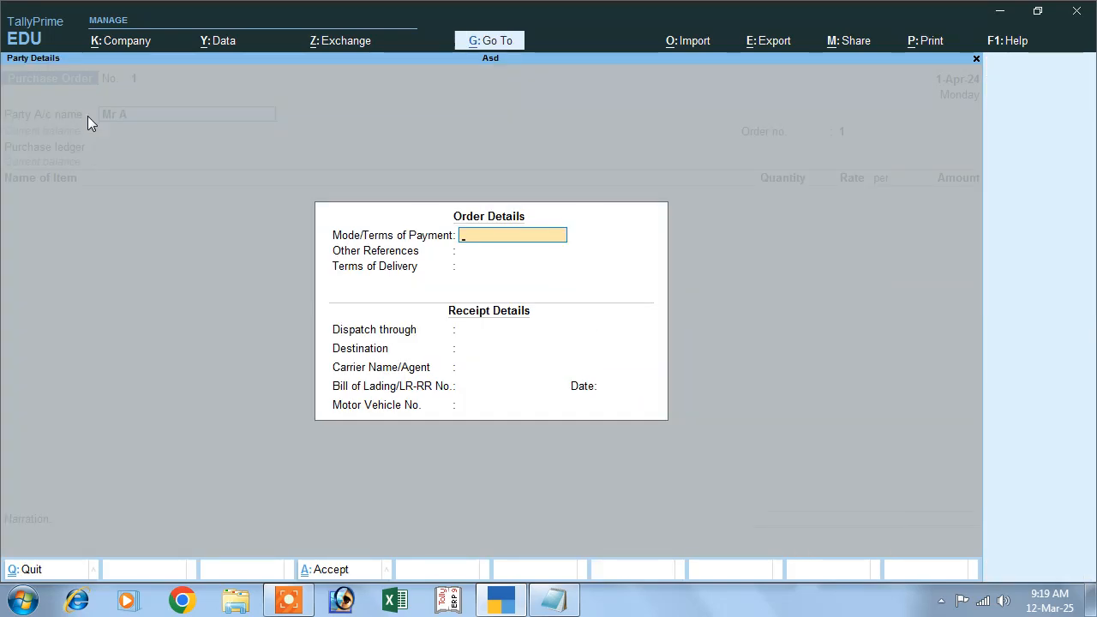
- Accept the purchase order's order details and receipt details with all fields blank
key(Return)
key(Return)
key(Return)
key(Return)
key(Return)
key(Return)
key(Return)
key(Return)
key(Return)
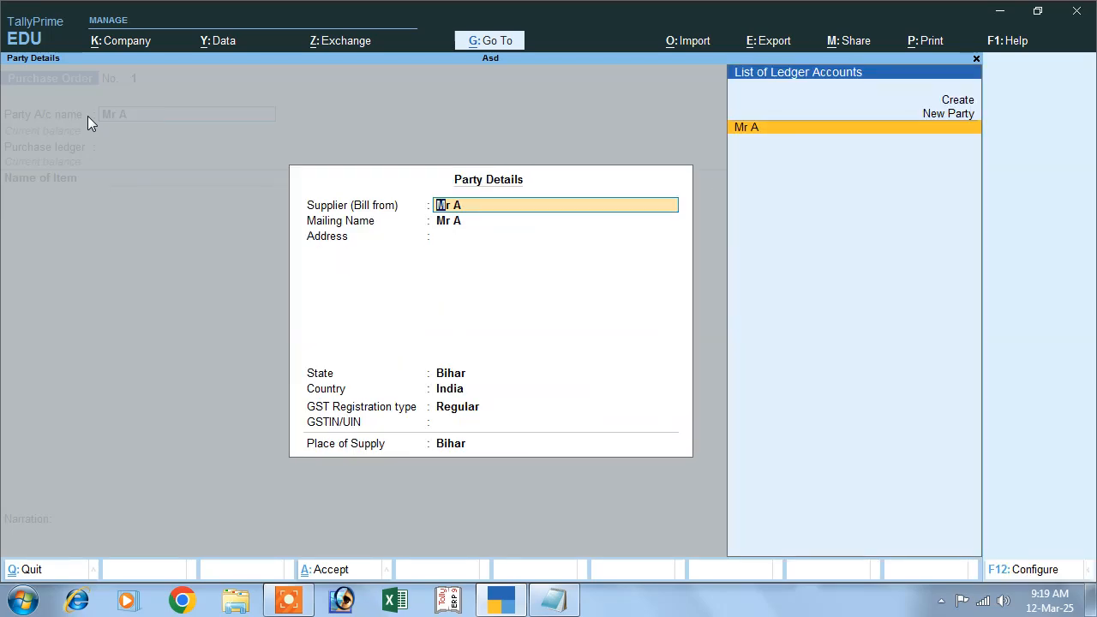
- Accept the supplier's party details with Bihar as place of supply, and set the order number to 2
key(Return)
key(Return)
key(Return)
key(Return)
key(Return)
key(Return)
key(Return)
key(Return)
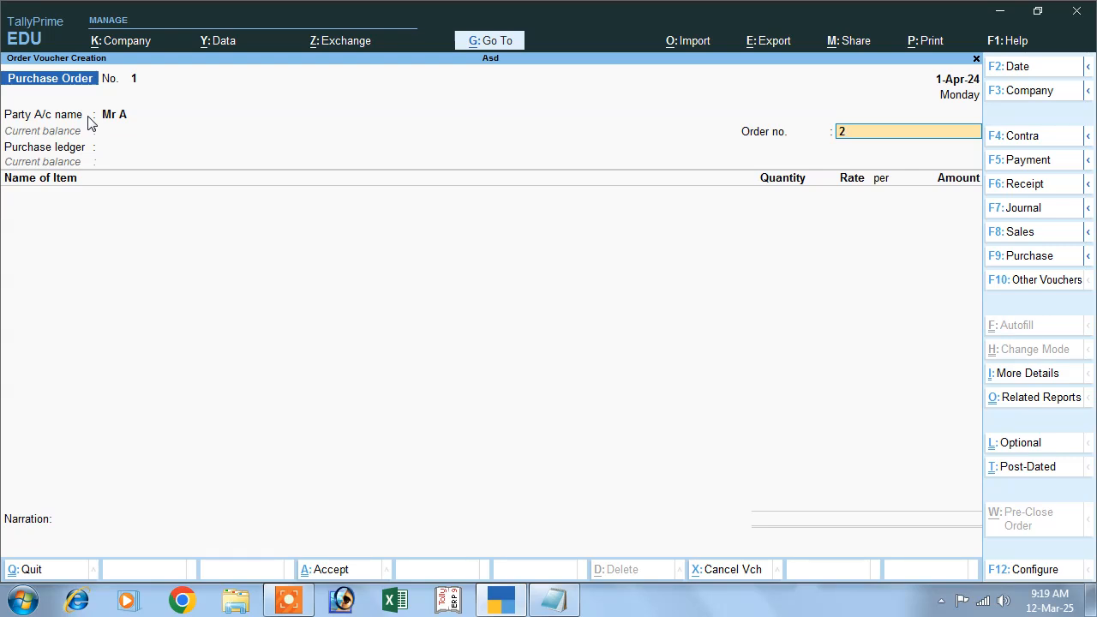
text(2)
key(Return)
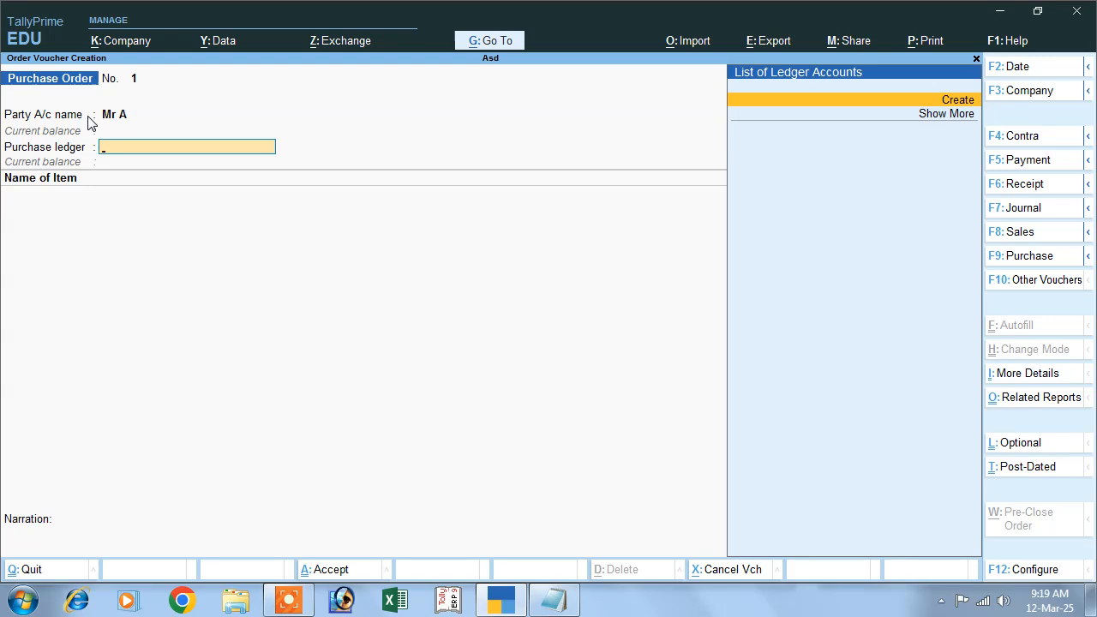
- Create a purchase ledger named Purchase Order under the Purchase Accounts group
click(960, 103)
text(Purhase)
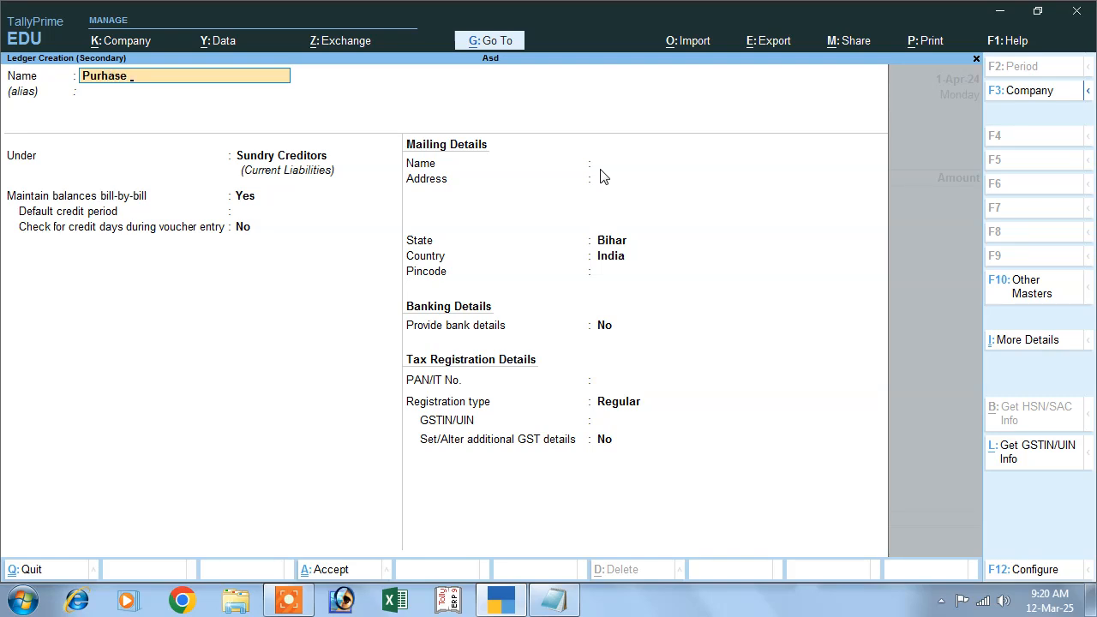
key(BackSpace)
key(BackSpace)
key(BackSpace)
text(chase Ord)
key(Return)
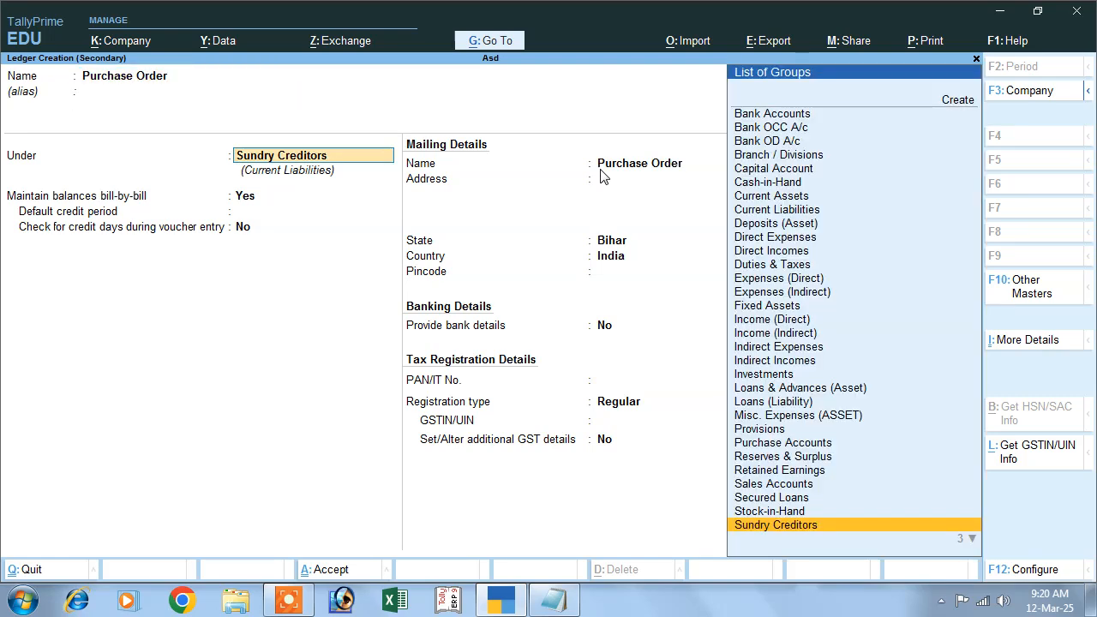
text(P)
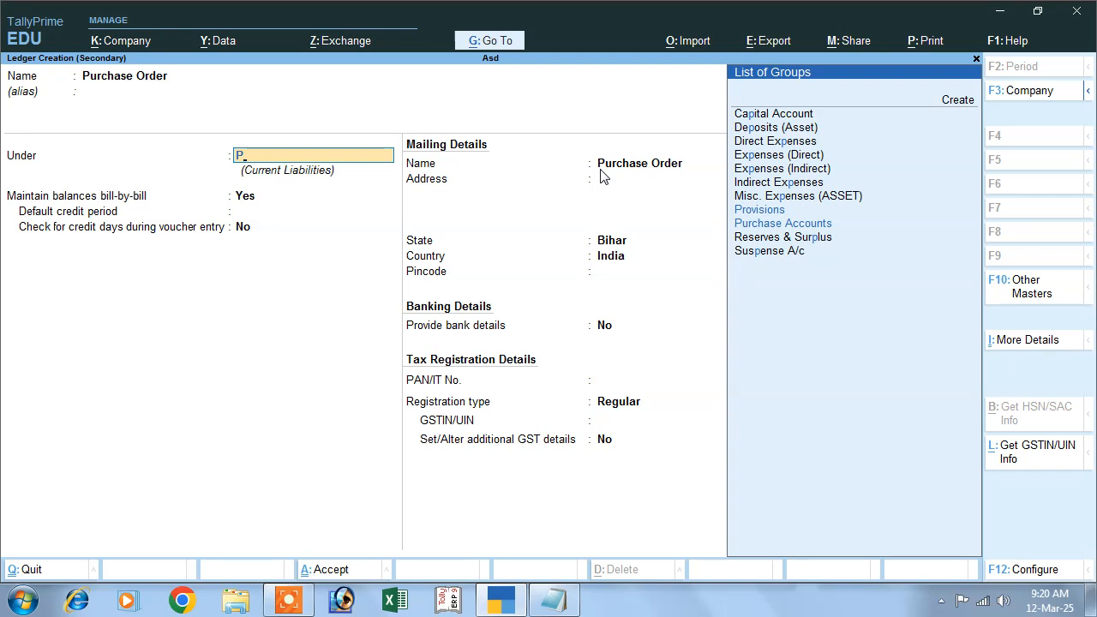
key(Return)
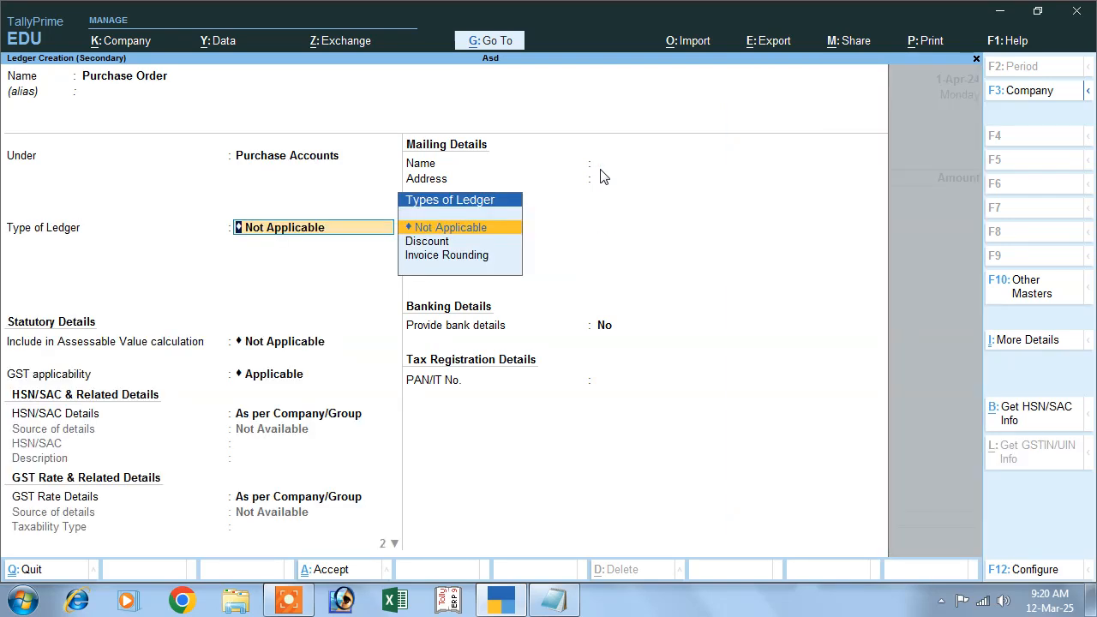
- Keep GST applicable with details as per Company/Group, set the ledger's type of supply to Goods, and save it
key(Return)
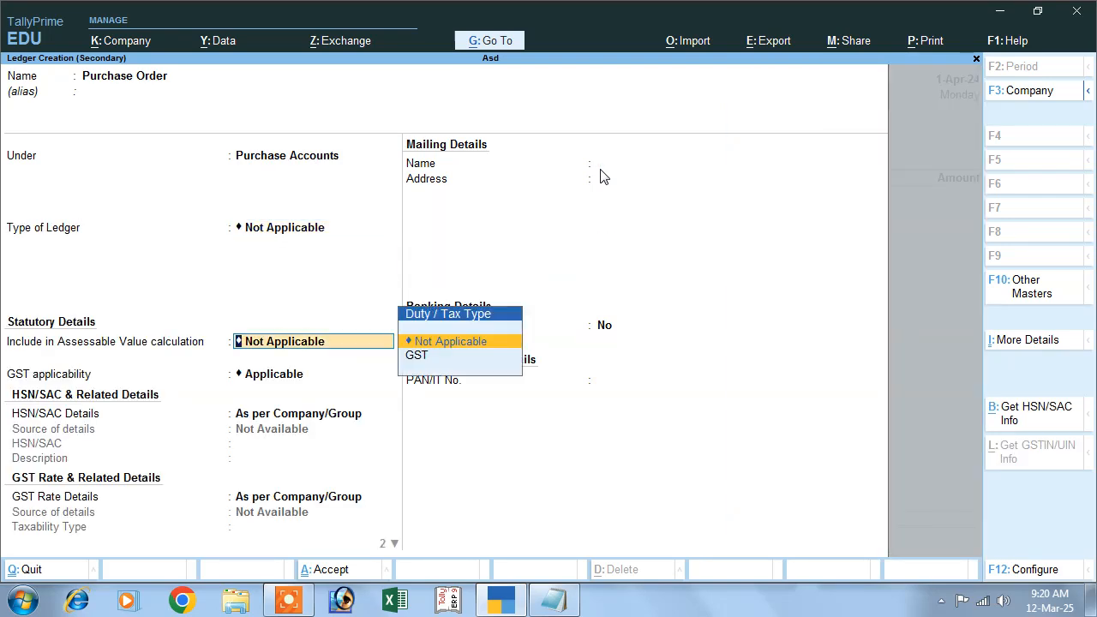
key(Return)
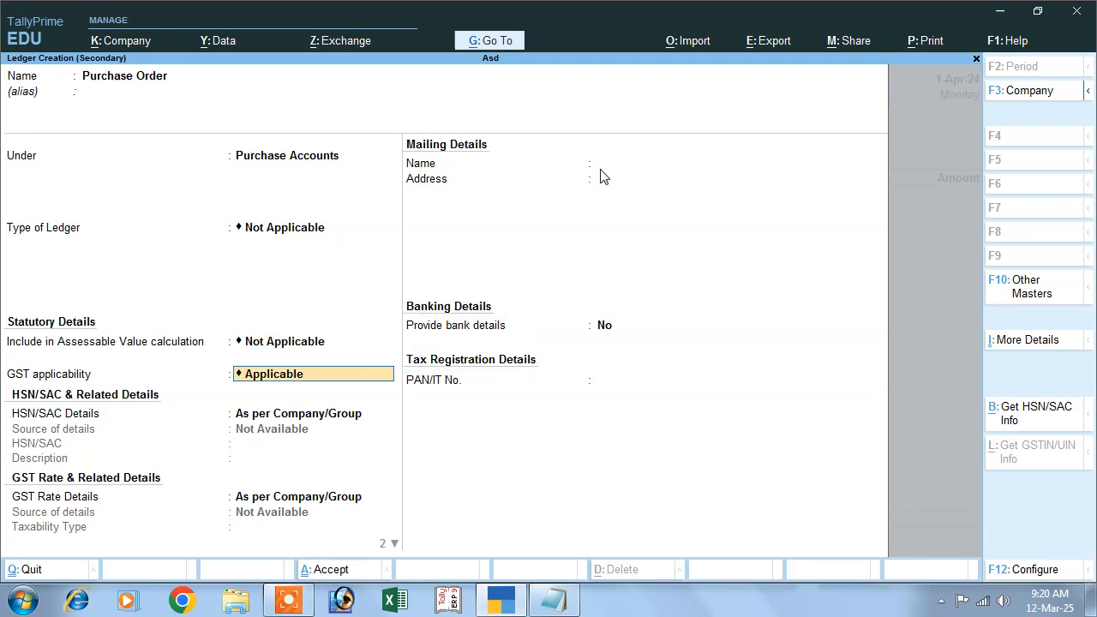
key(Return)
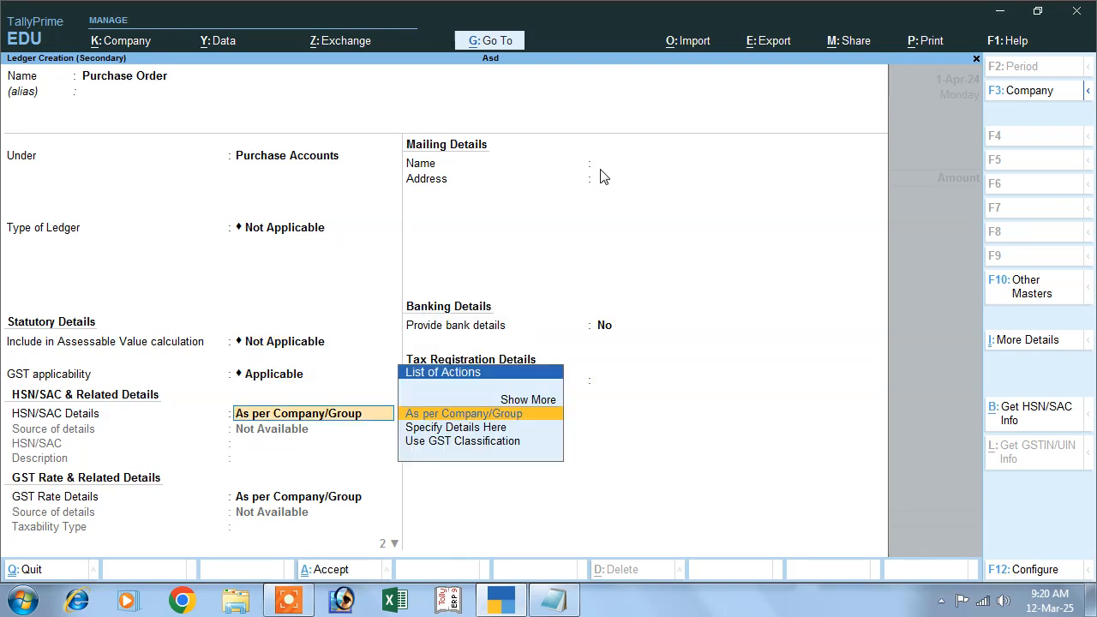
key(Return)
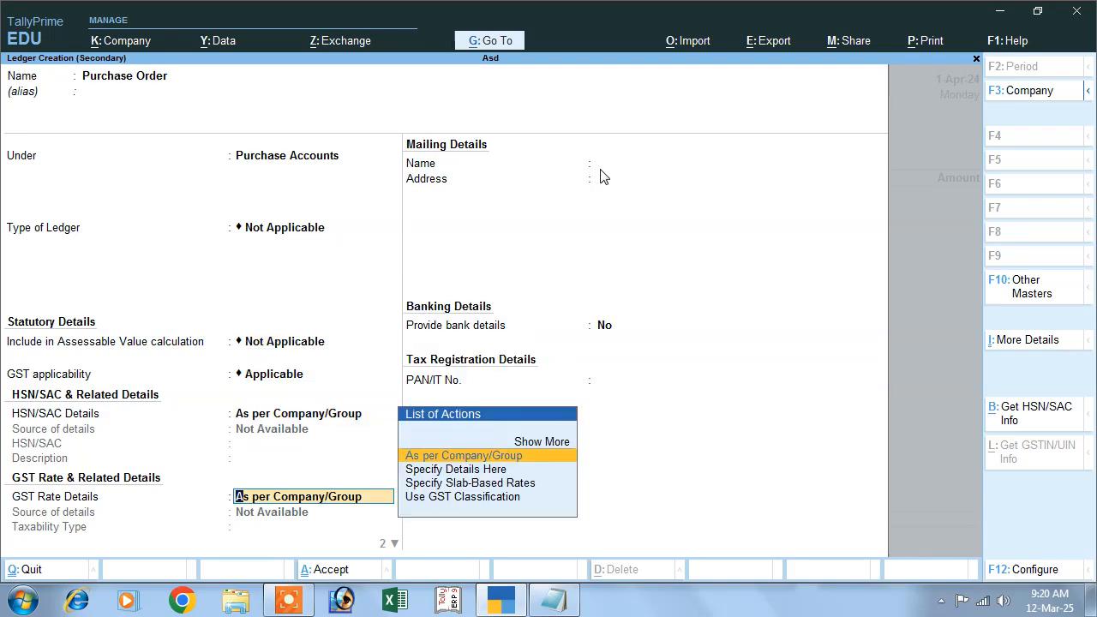
key(Return)
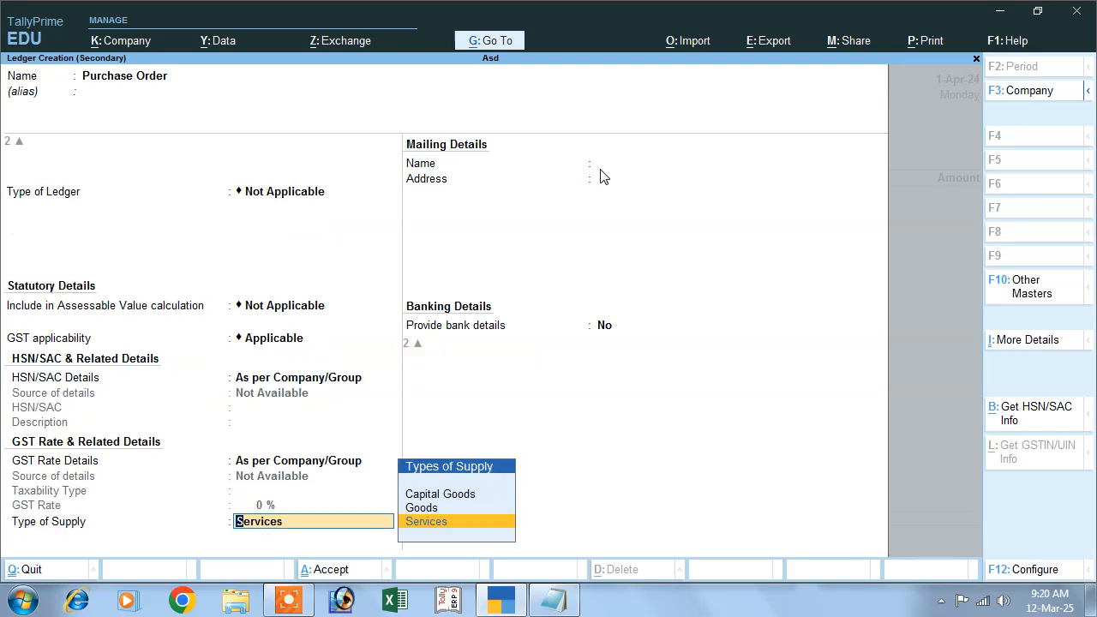
key(Up)
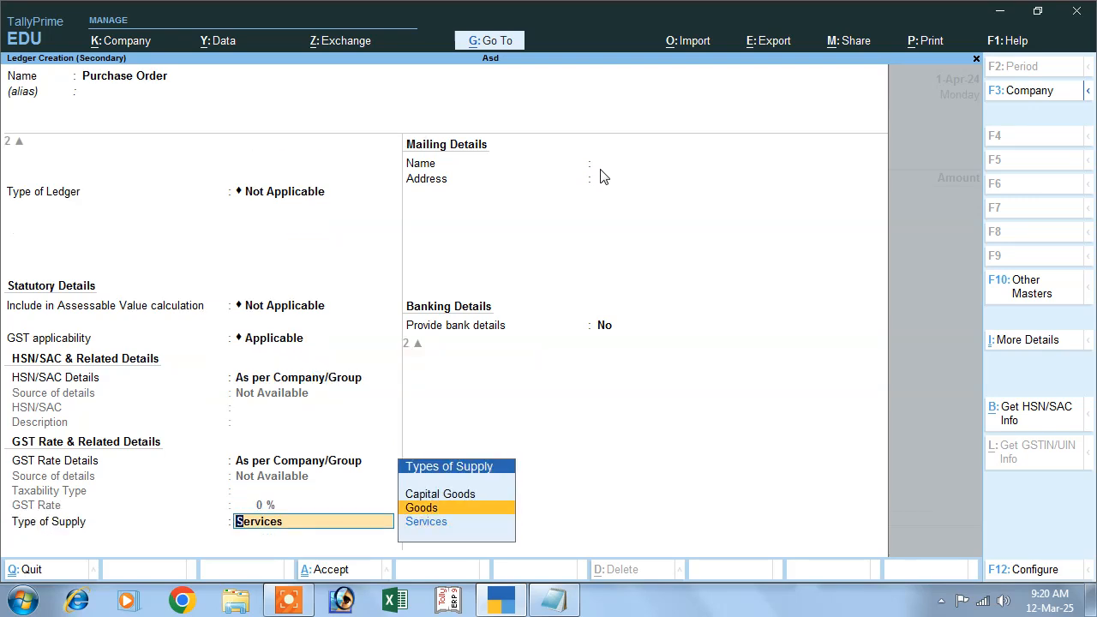
key(Return)
key(Return)
key(Return)
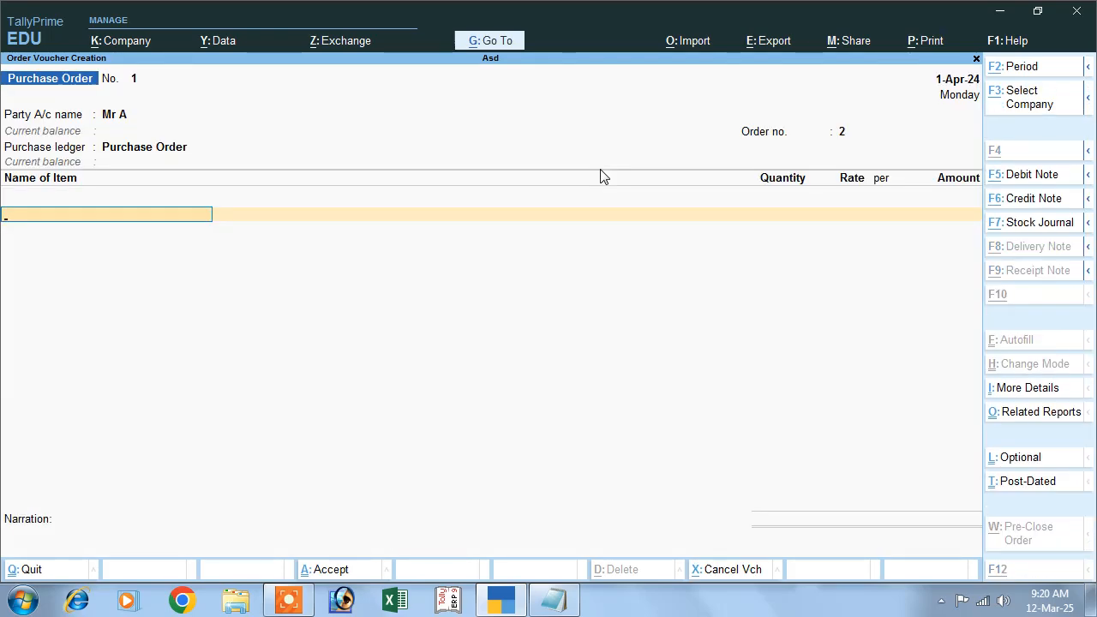
- Start a new stock item named Mouse from the purchase order's item line, leaving its alias blank
key(alt+c)
text(Mouse)
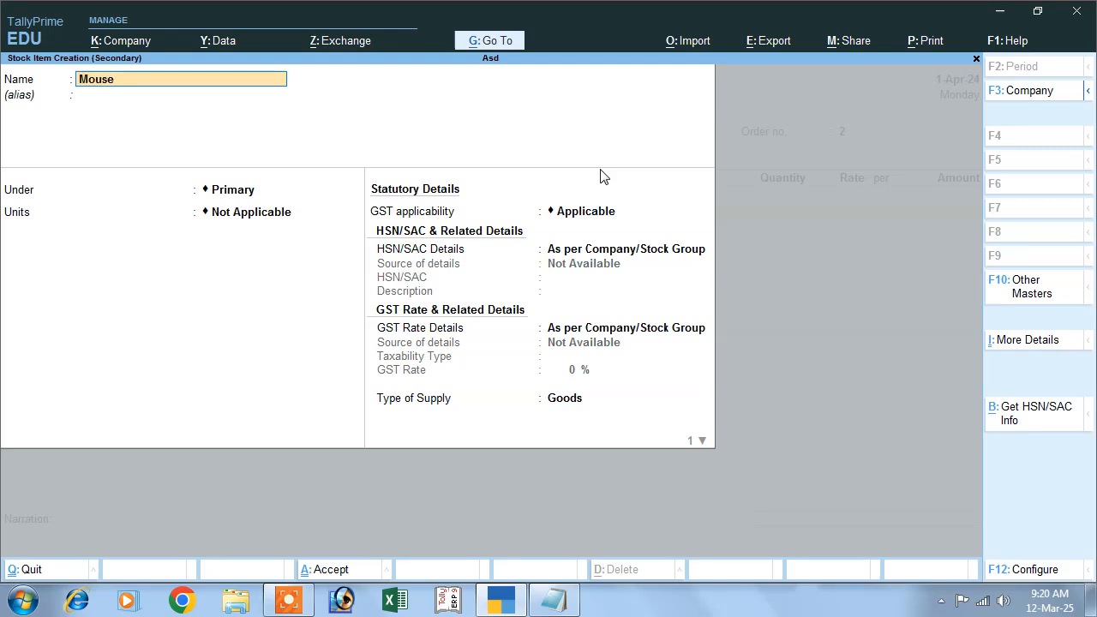
key(Return)
key(Return)
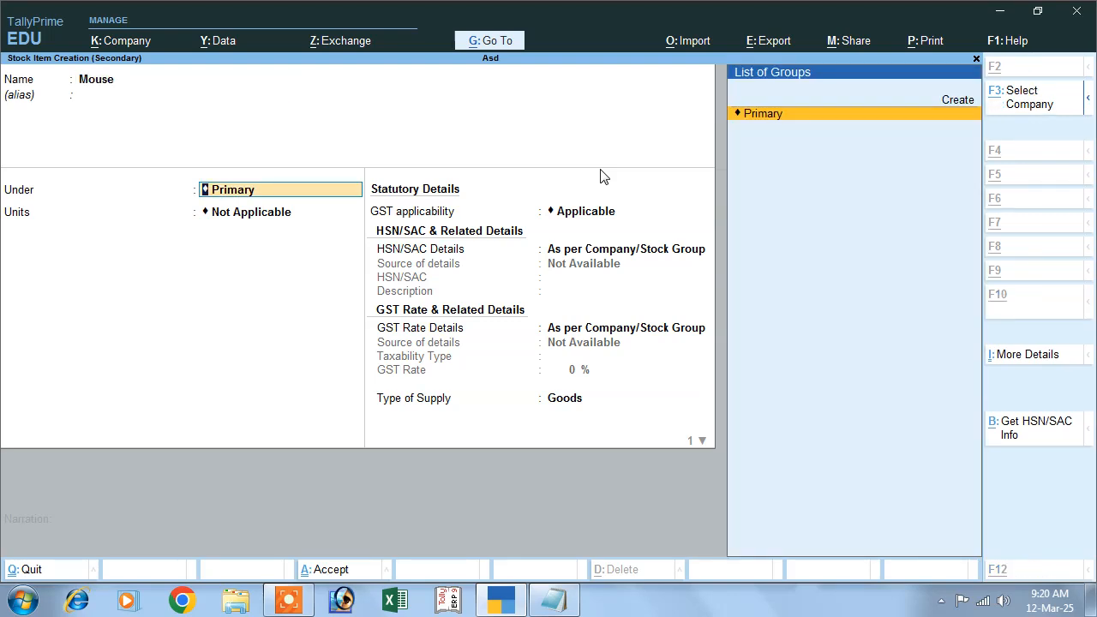
- Create a stock group named Computer under Primary with default settings, and place the Mouse item under it
click(962, 99)
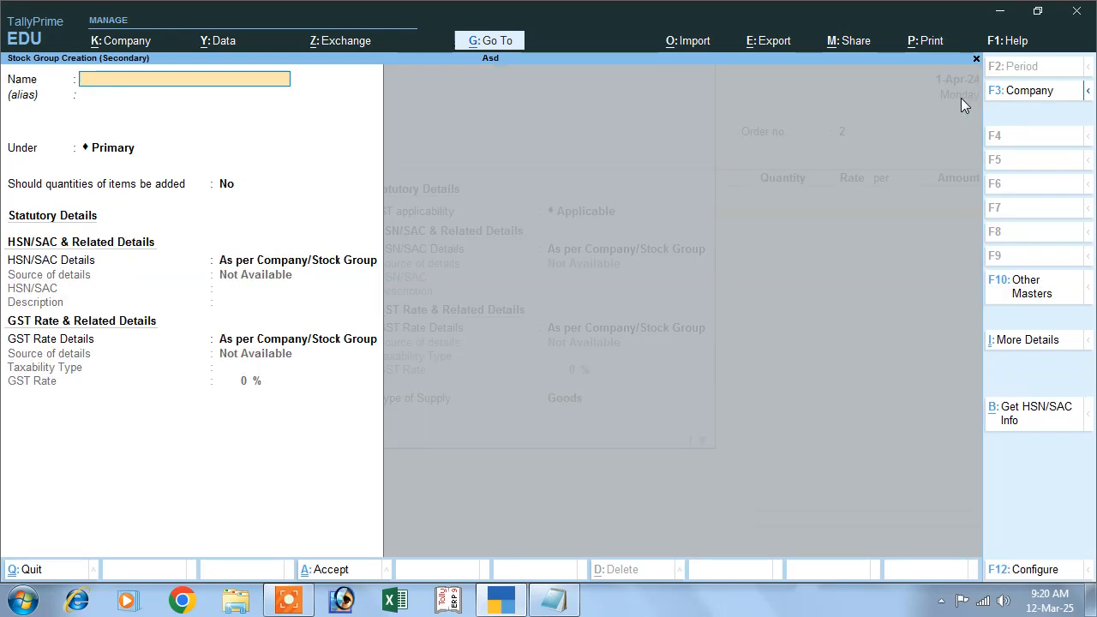
text(Computer)
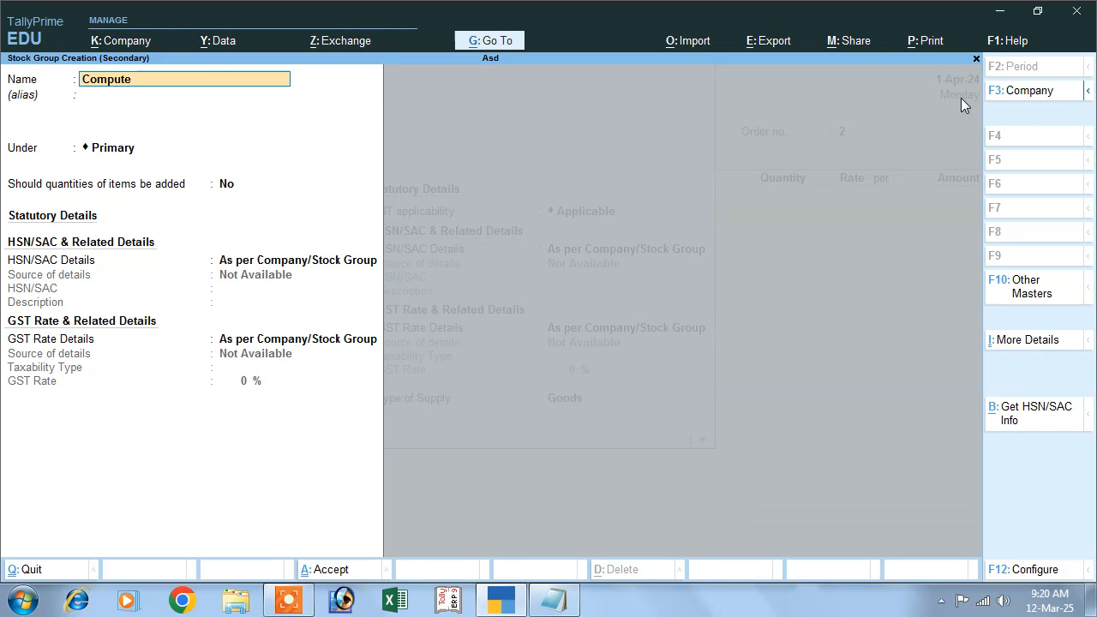
key(Return)
key(Return)
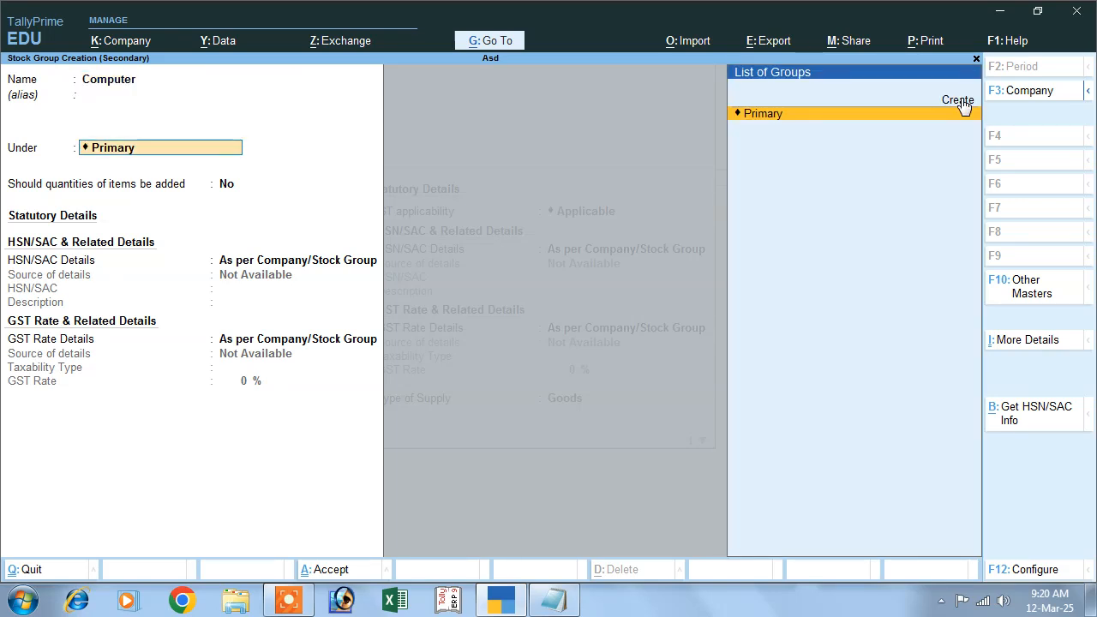
key(Return)
key(Return)
key(Return)
key(Return)
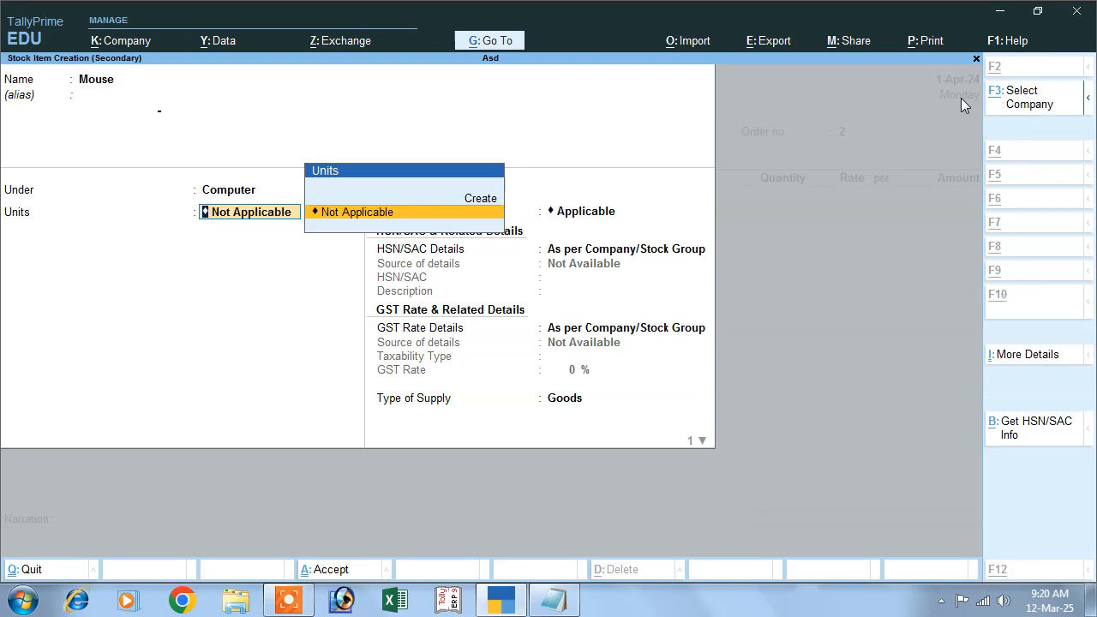
- Create a simple unit pcs with formal name Pieces, UQC PCS-PIECES and 0 decimal places as the item's unit
key(alt+c)
text(p)
key(Return)
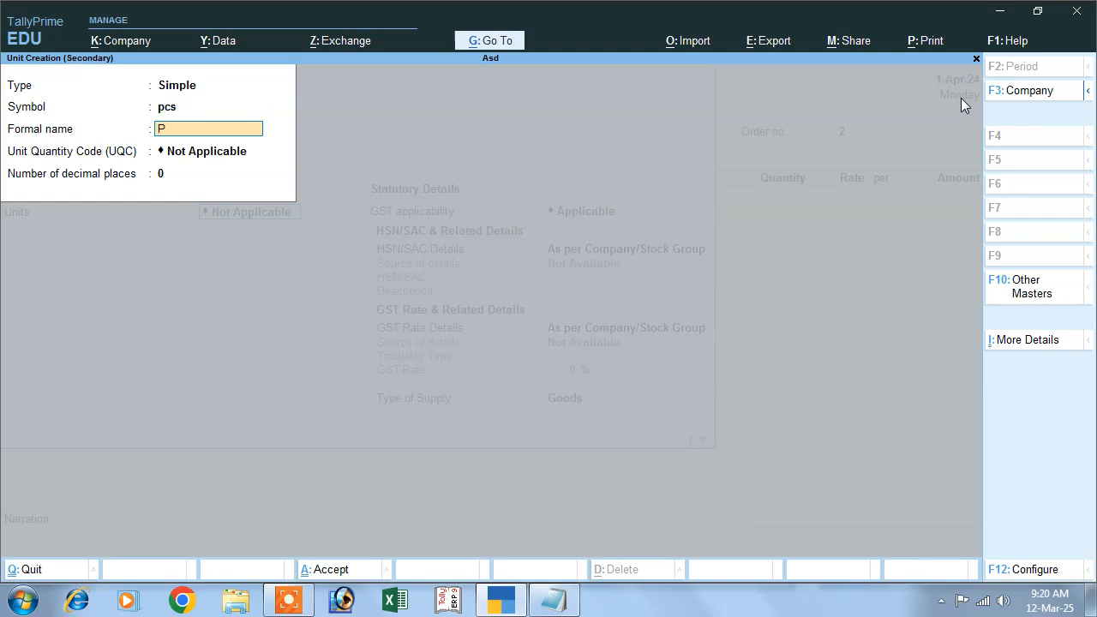
key(Return)
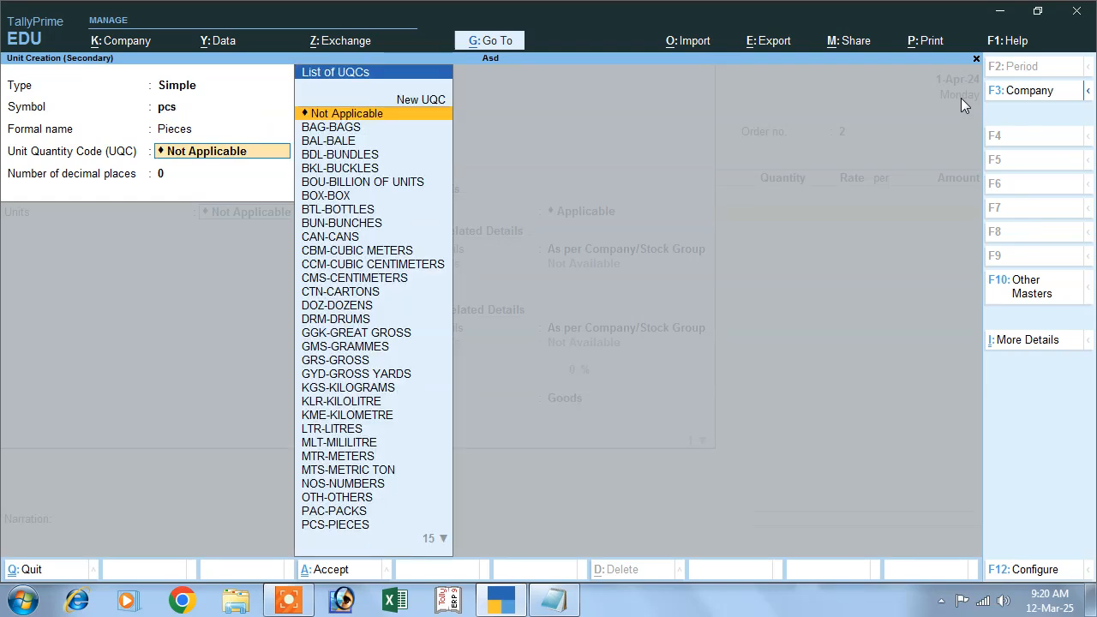
text(p)
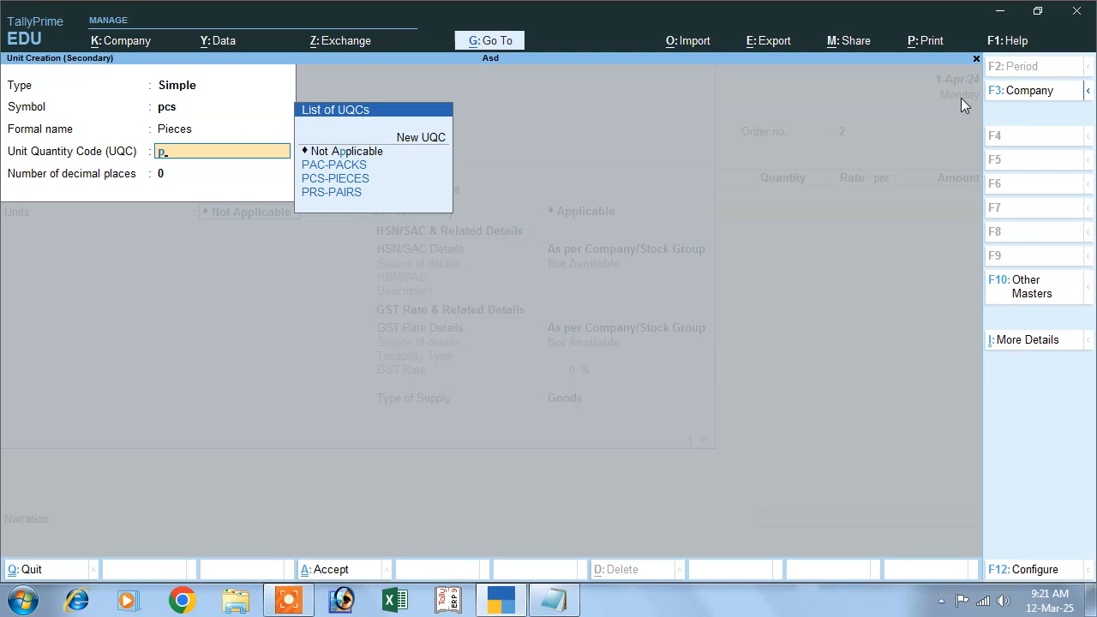
key(Down)
key(Down)
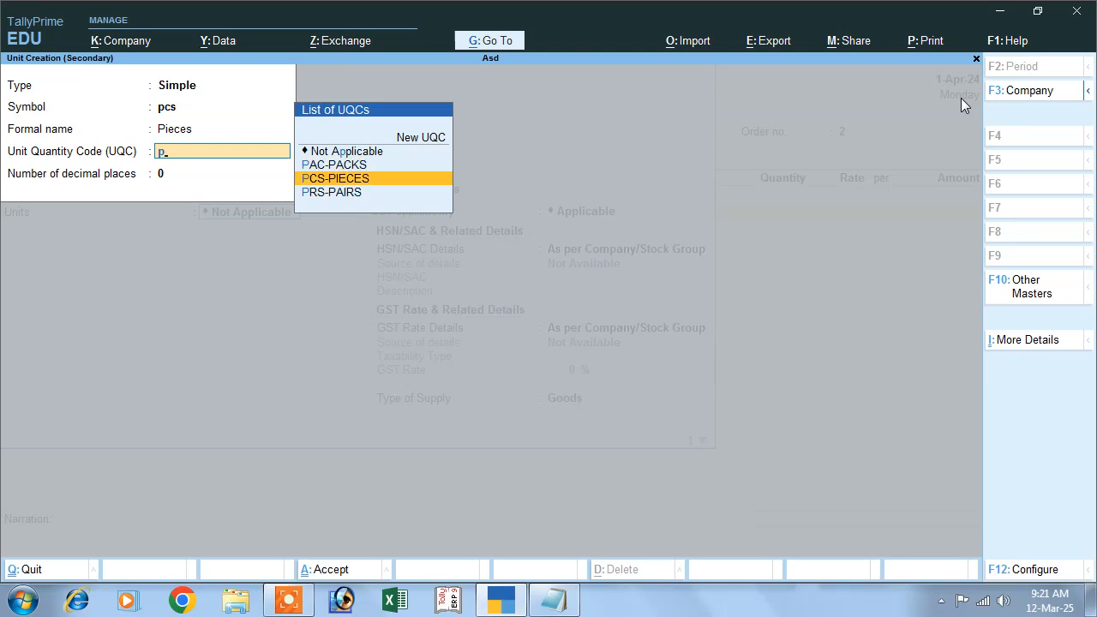
key(Return)
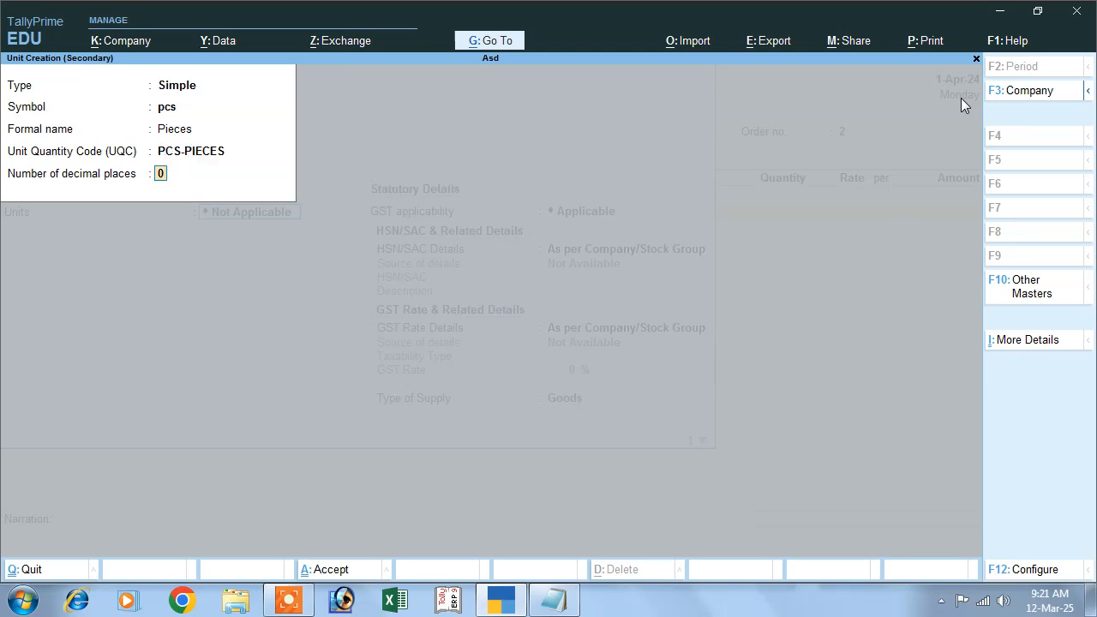
key(Return)
key(Return)
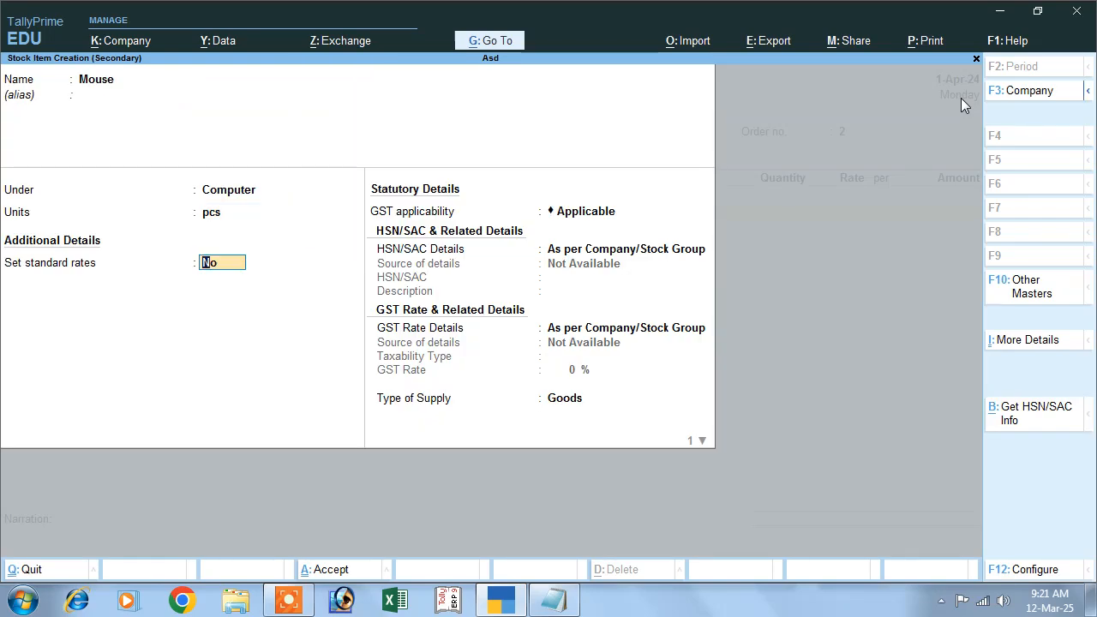
- Keep standard rates at No and GST applicable, and specify HSN/SAC 4589 for the Mouse item with a blank description
key(Return)
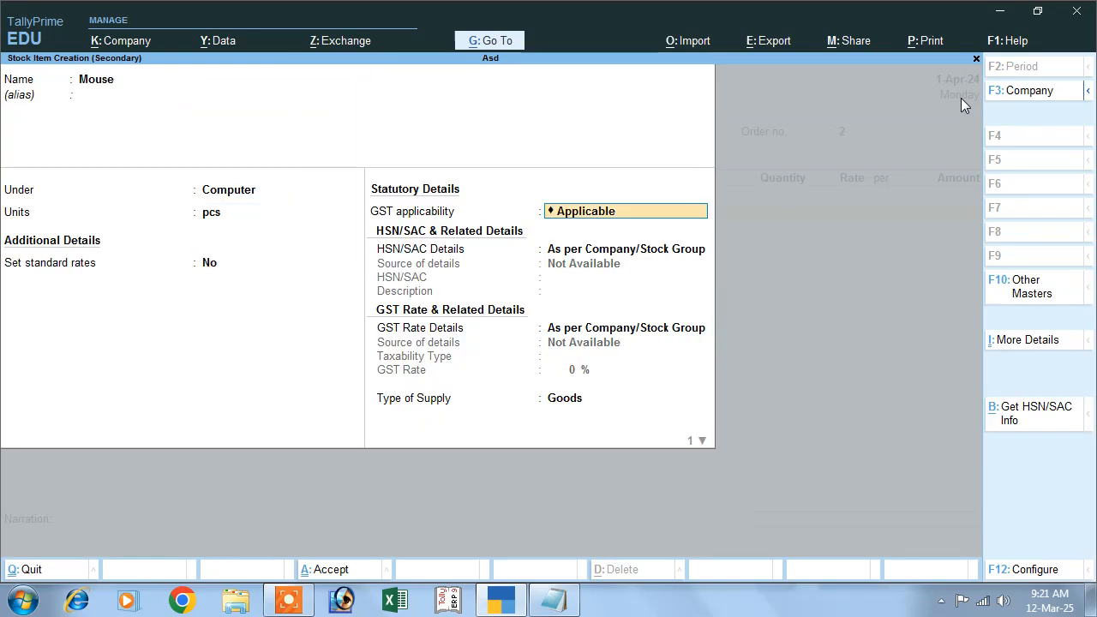
key(Return)
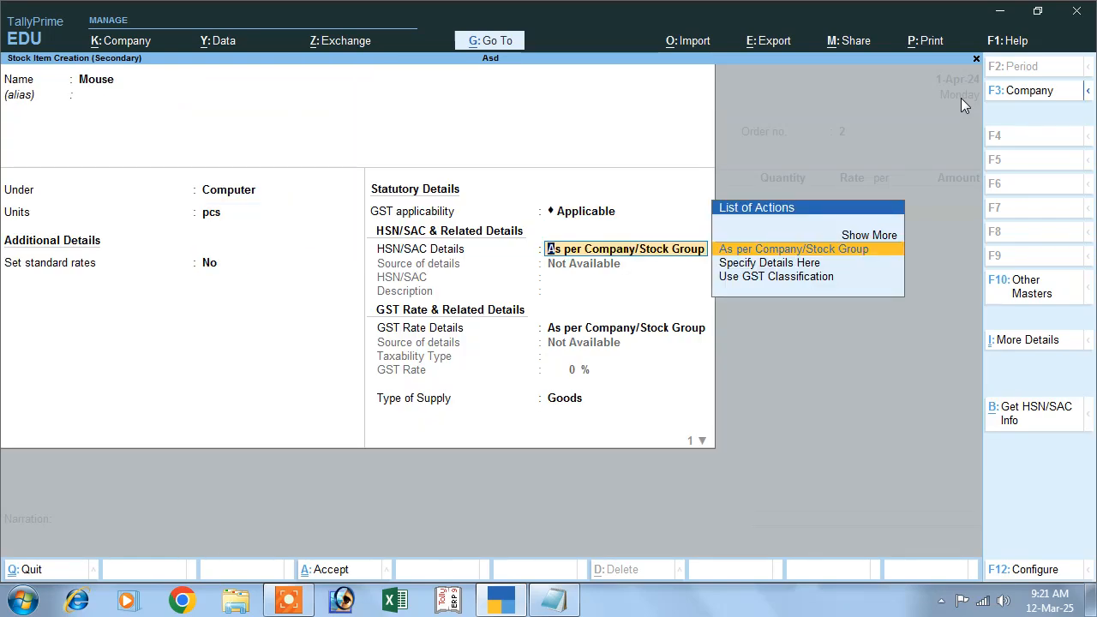
key(Down)
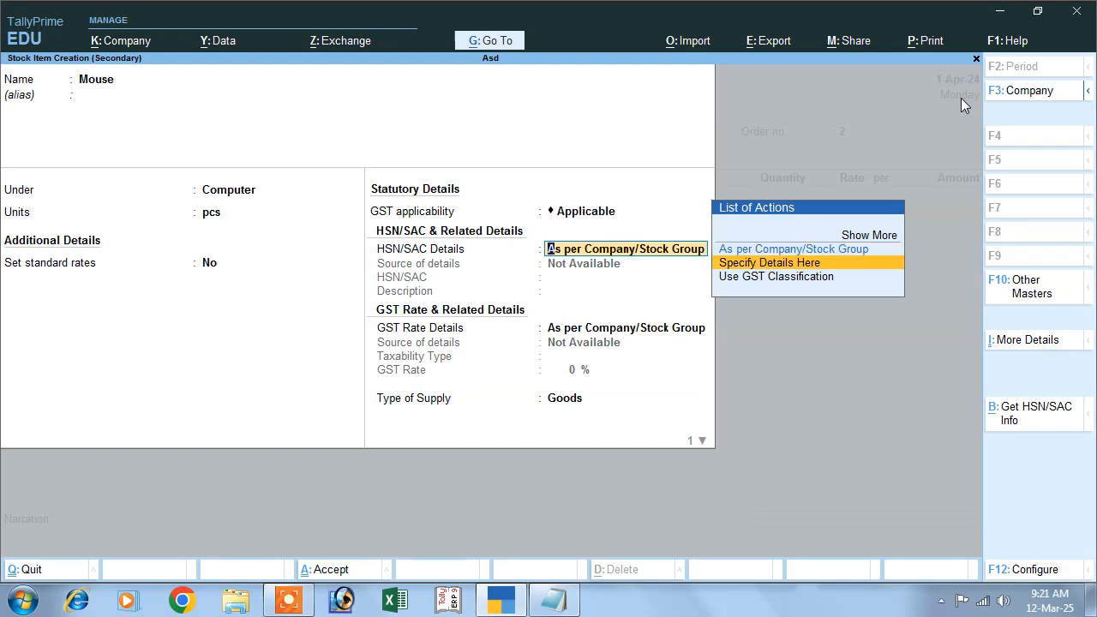
key(Return)
text(4589)
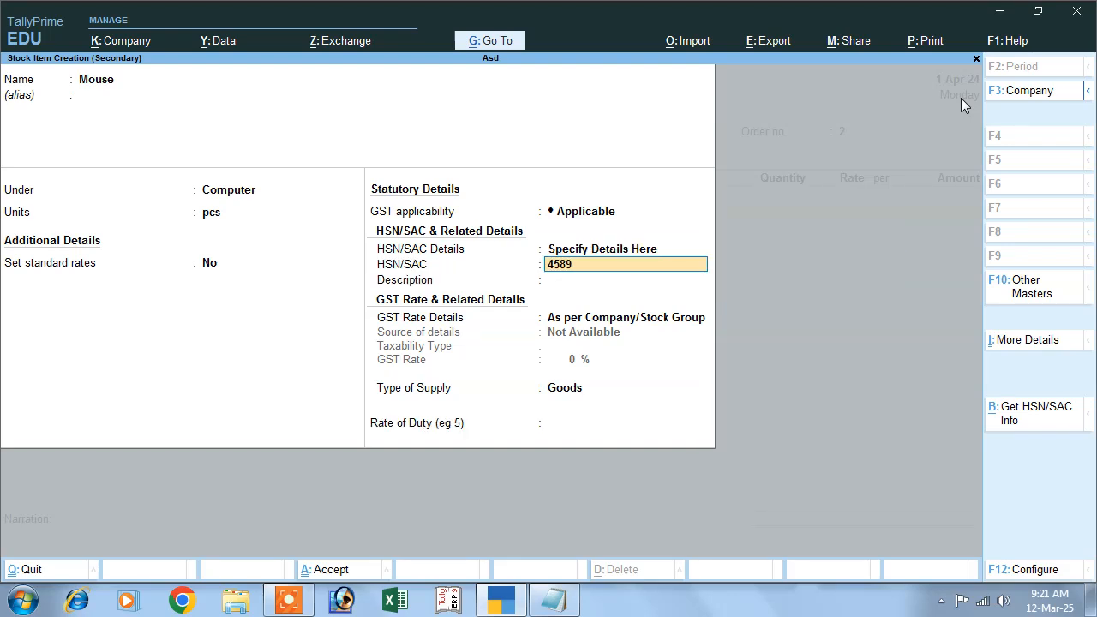
key(Return)
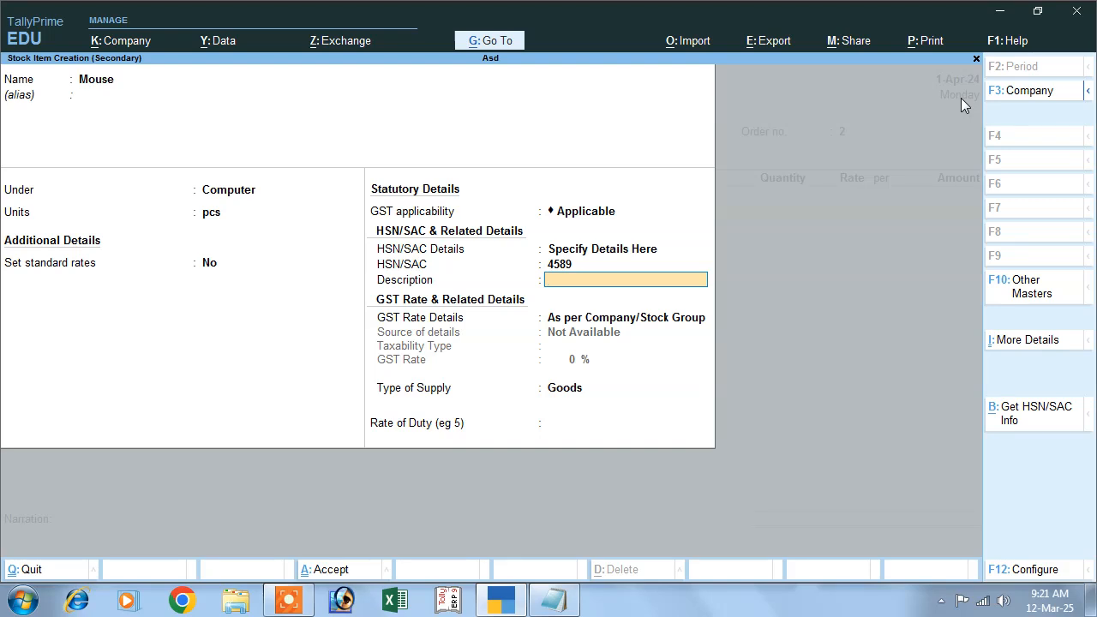
key(Return)
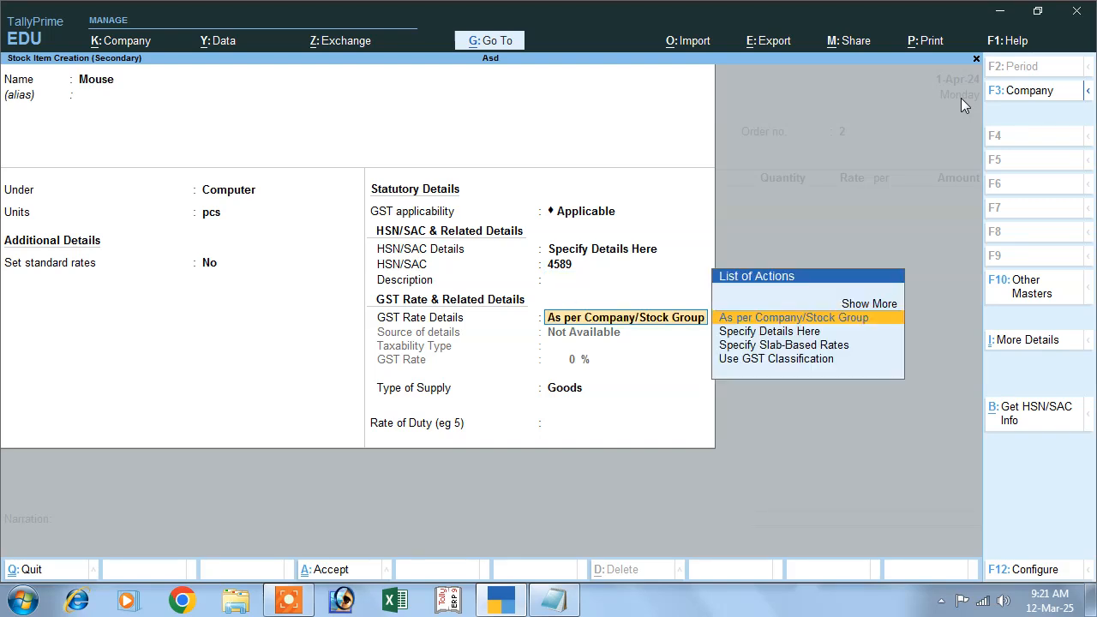
- Specify the item's GST rate as Taxable at 12%, with type of supply Goods and rate of duty 0, and save the item
key(Down)
key(Return)
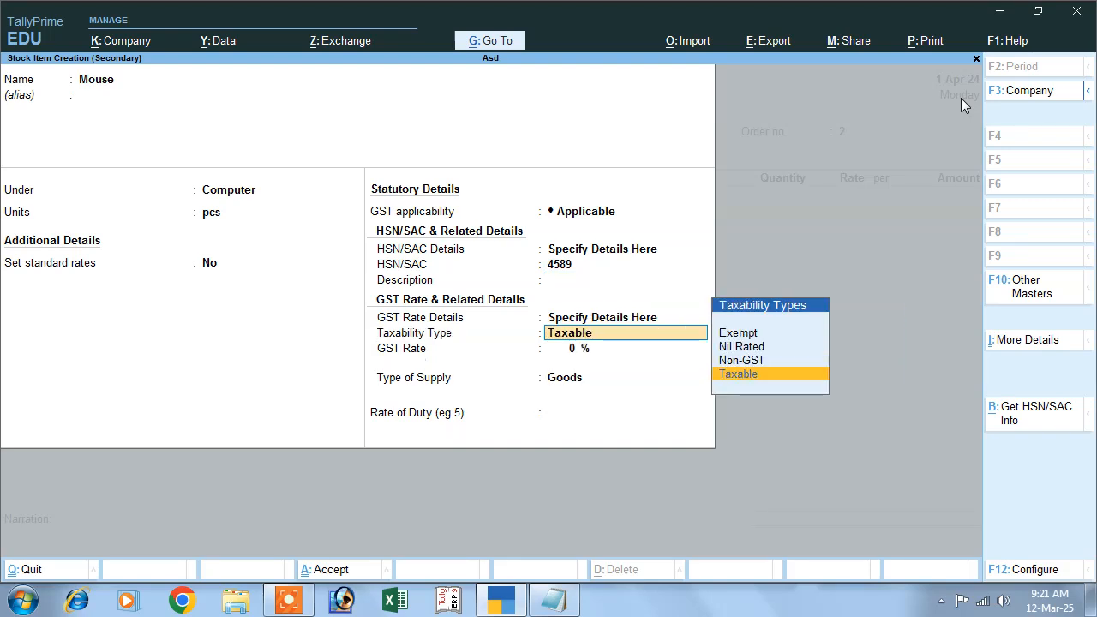
key(Return)
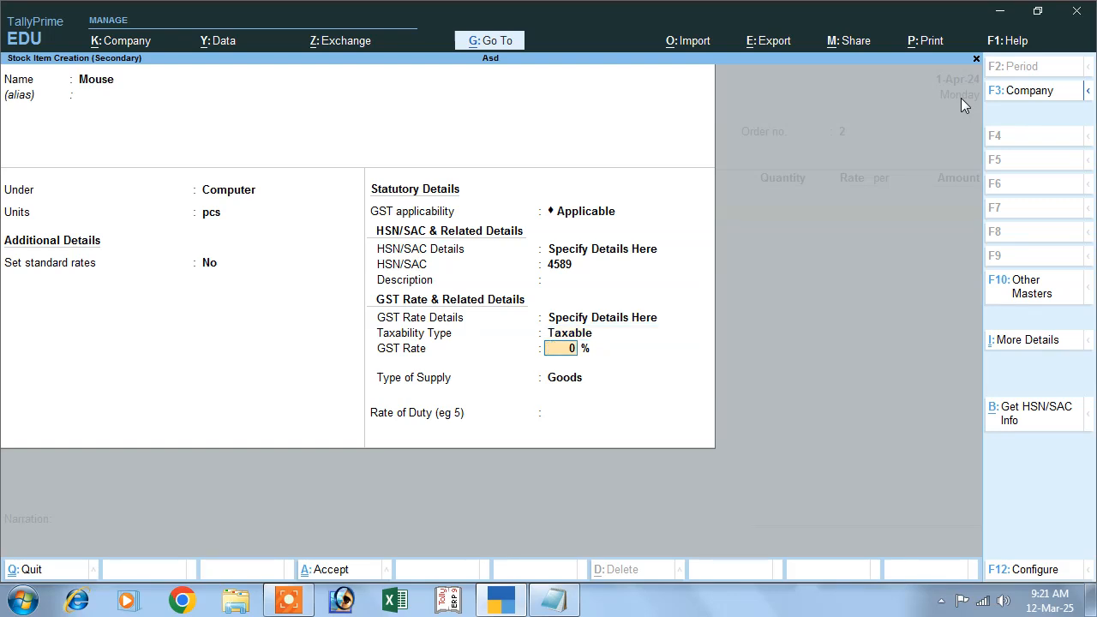
text(12)
key(Return)
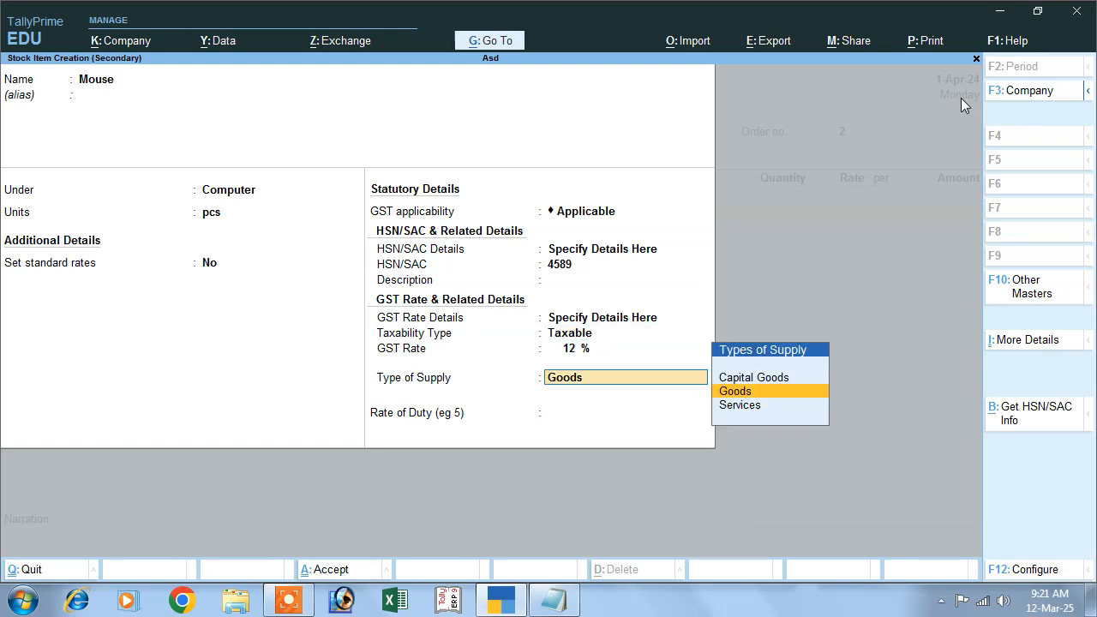
key(Return)
text(6)
key(Return)
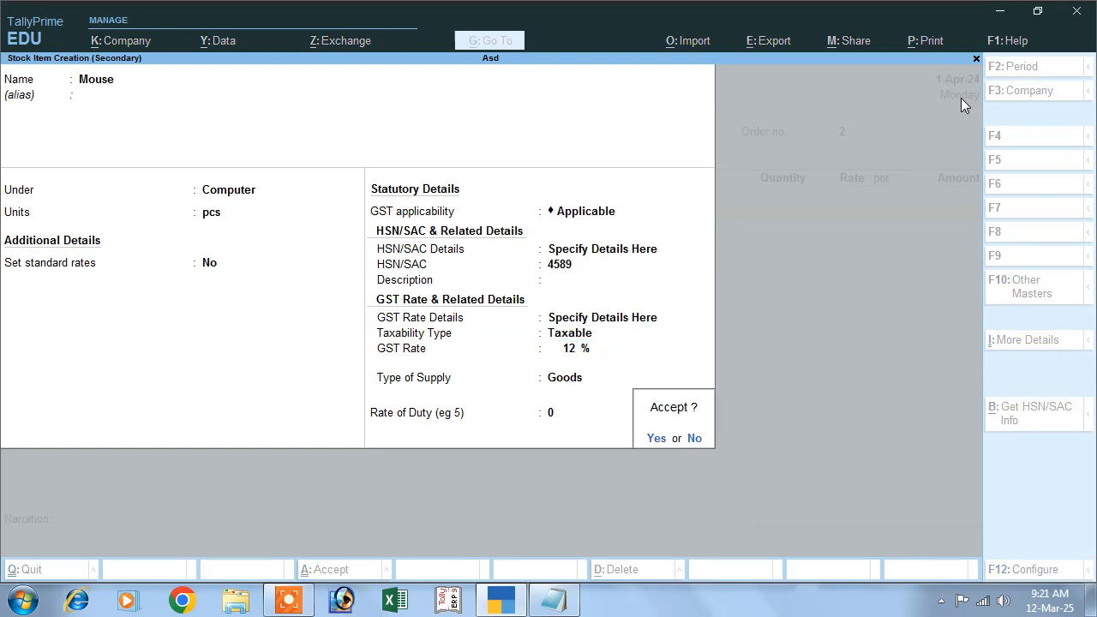
key(Return)
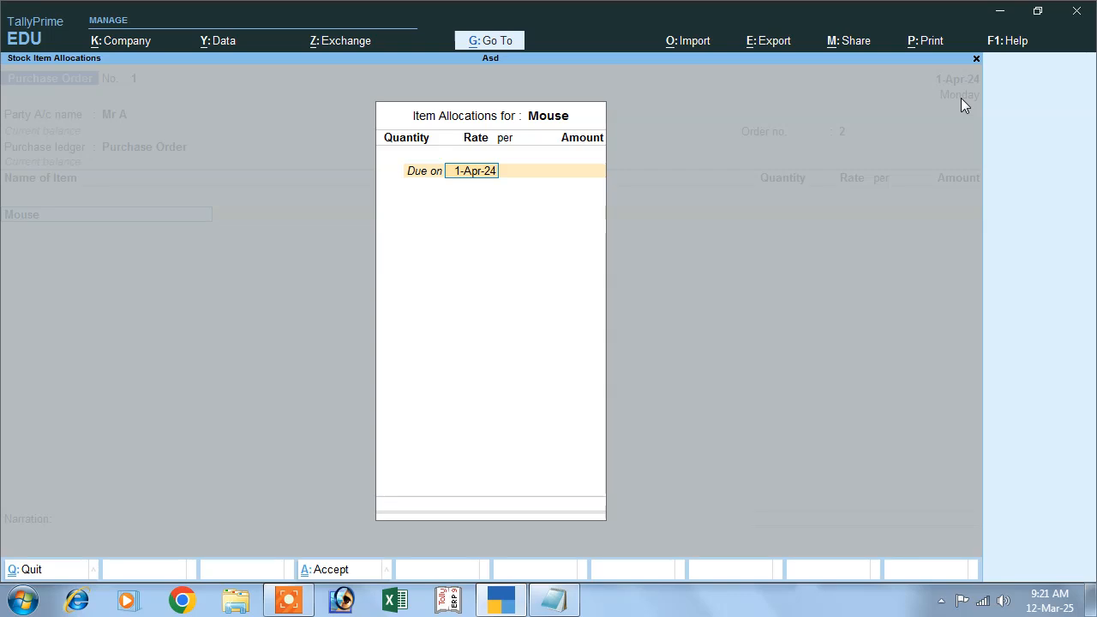
- Allocate 1000 pcs of Mouse at a rate of 500, due on 1-Apr-24, and end the order's item list
key(Return)
text(1000)
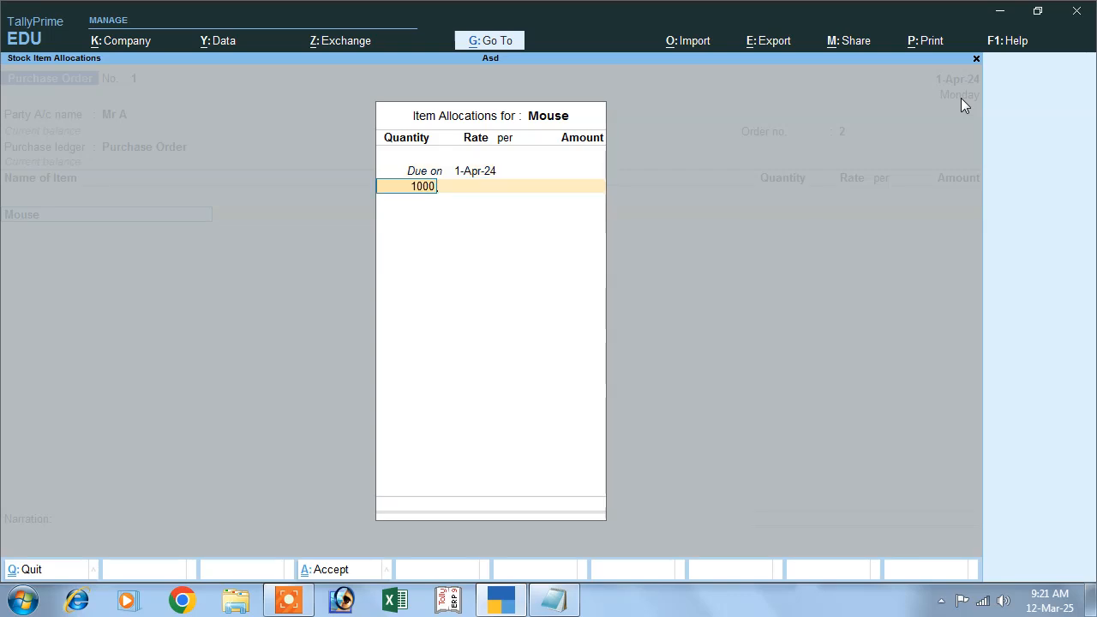
key(Return)
text(500)
key(Return)
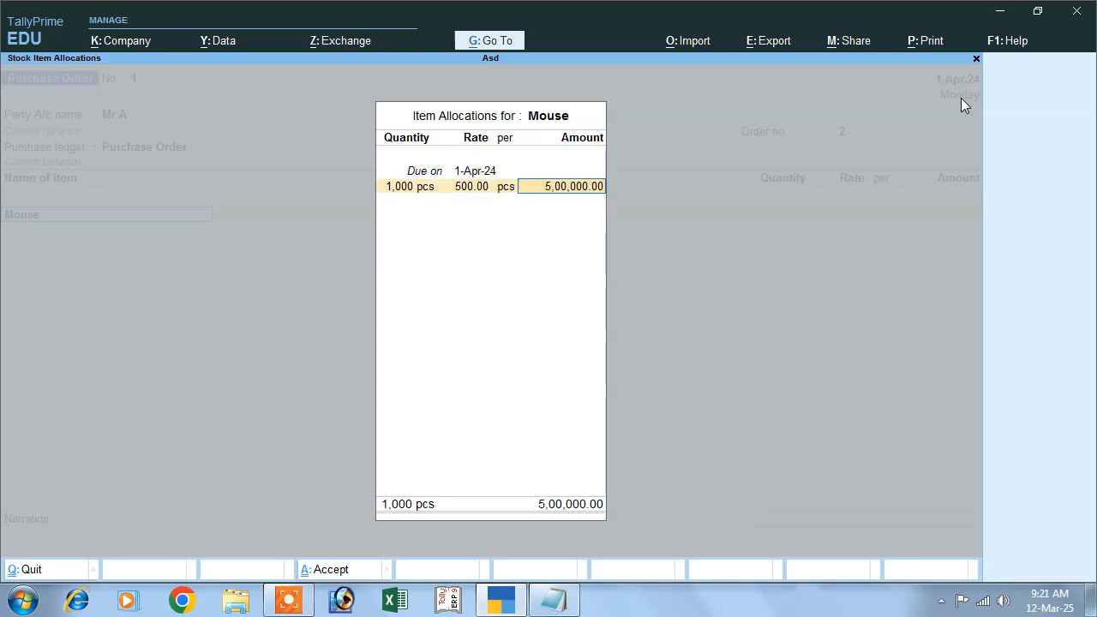
key(Return)
key(Return)
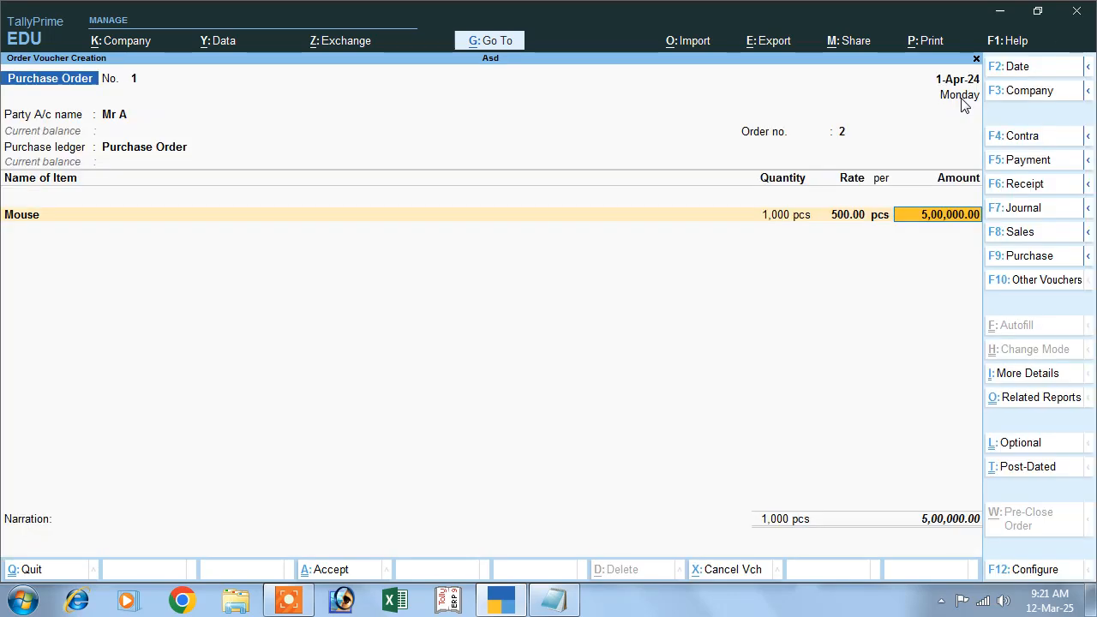
key(Return)
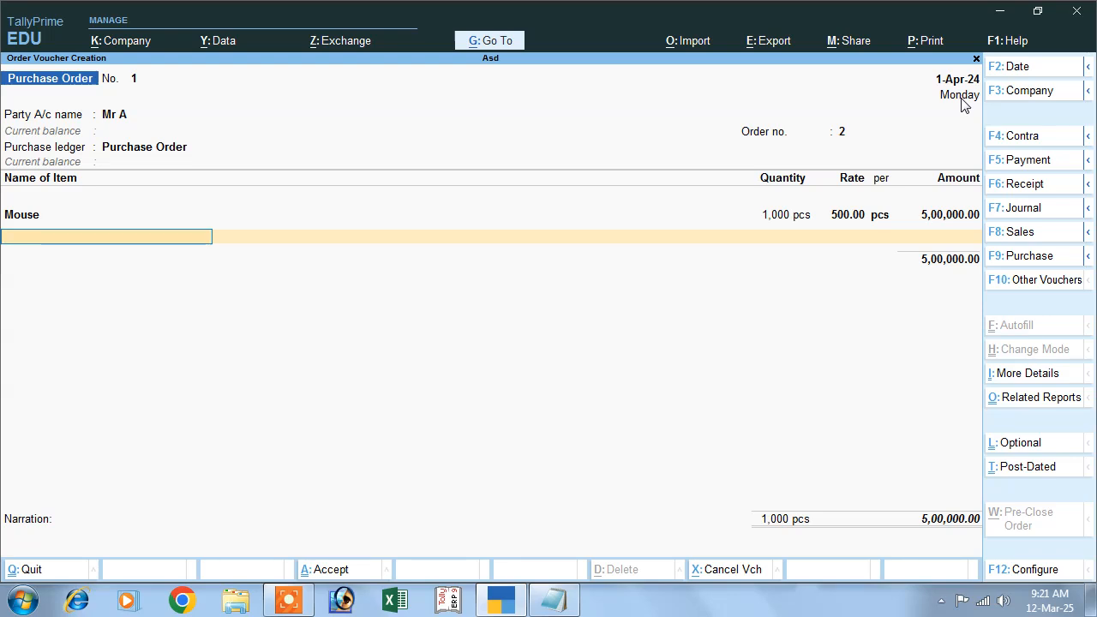
key(Return)
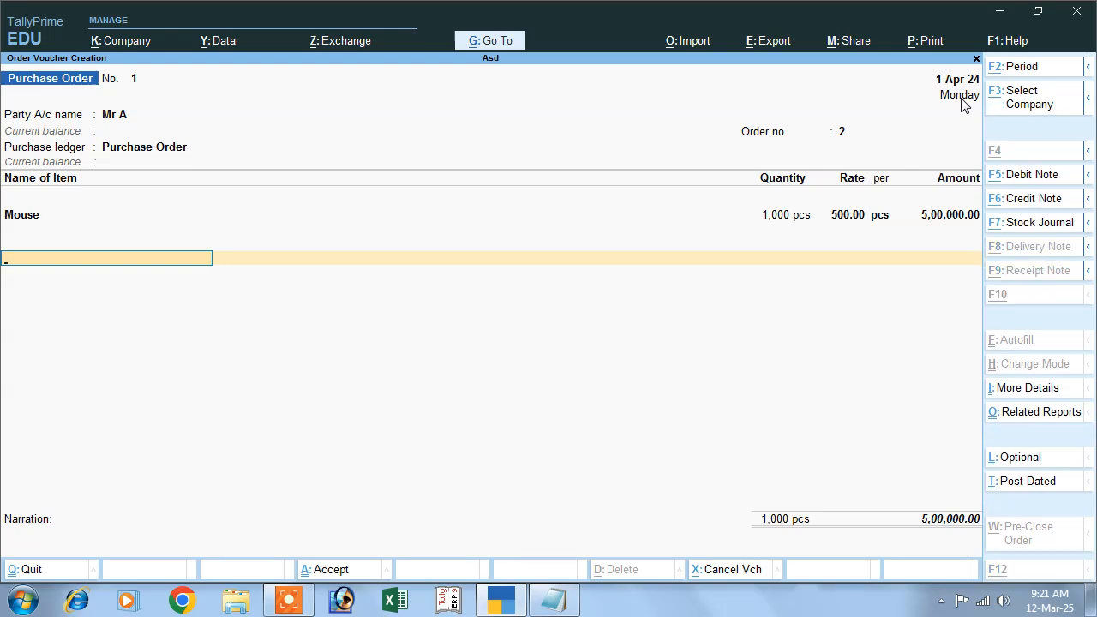
- Create a ledger named Cgst under the Duties & Taxes group from the purchase order
key(alt+c)
text(Cgst)
key(Return)
key(Return)
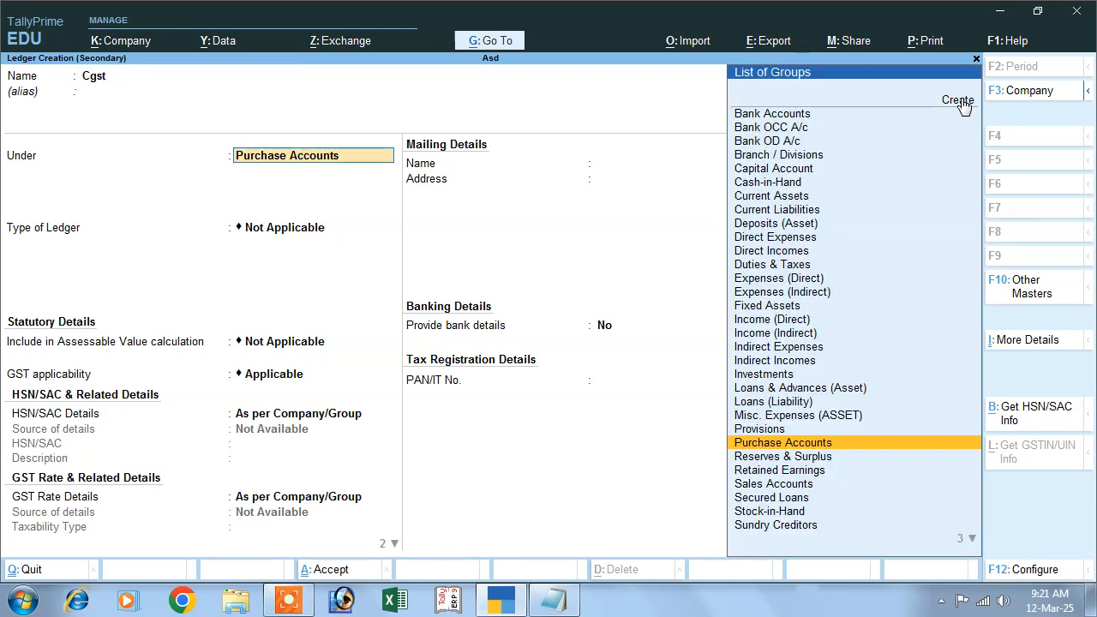
text(D)
key(Down)
key(Down)
key(Down)
key(Down)
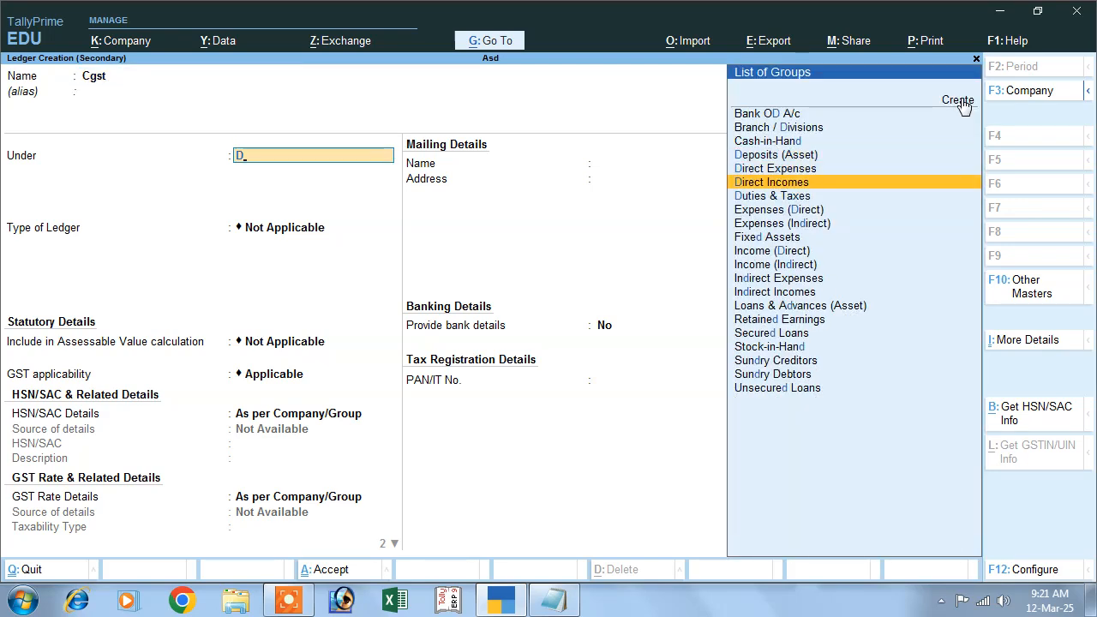
key(Return)
- Set the Cgst ledger to duty type GST, tax type CGST and 6% calculation, save it, and accept its line in the order
key(Up)
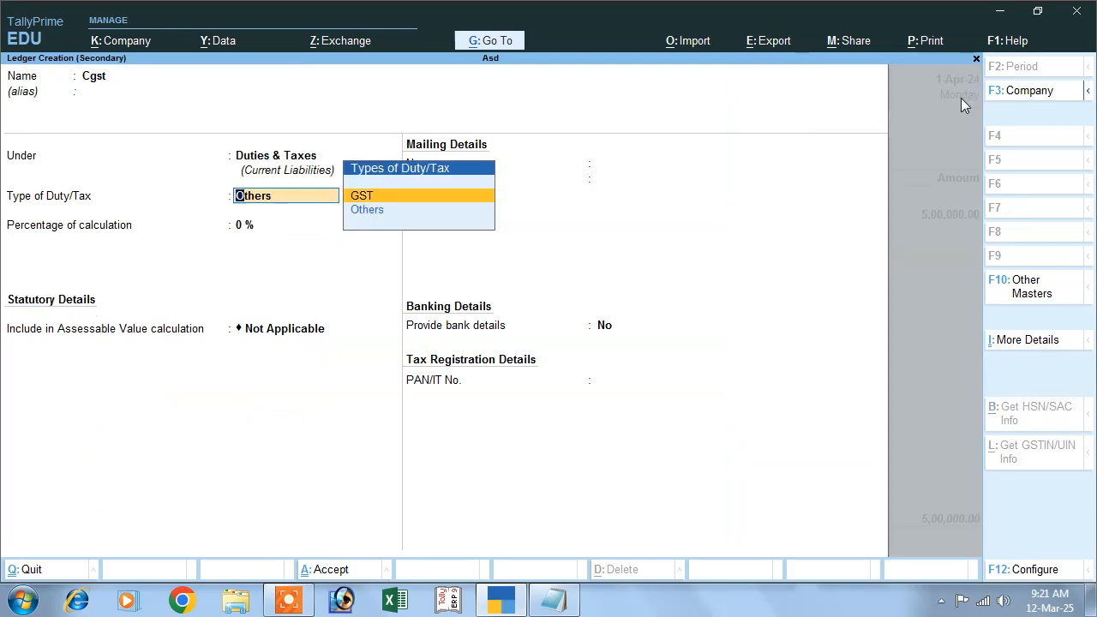
key(Return)
key(Down)
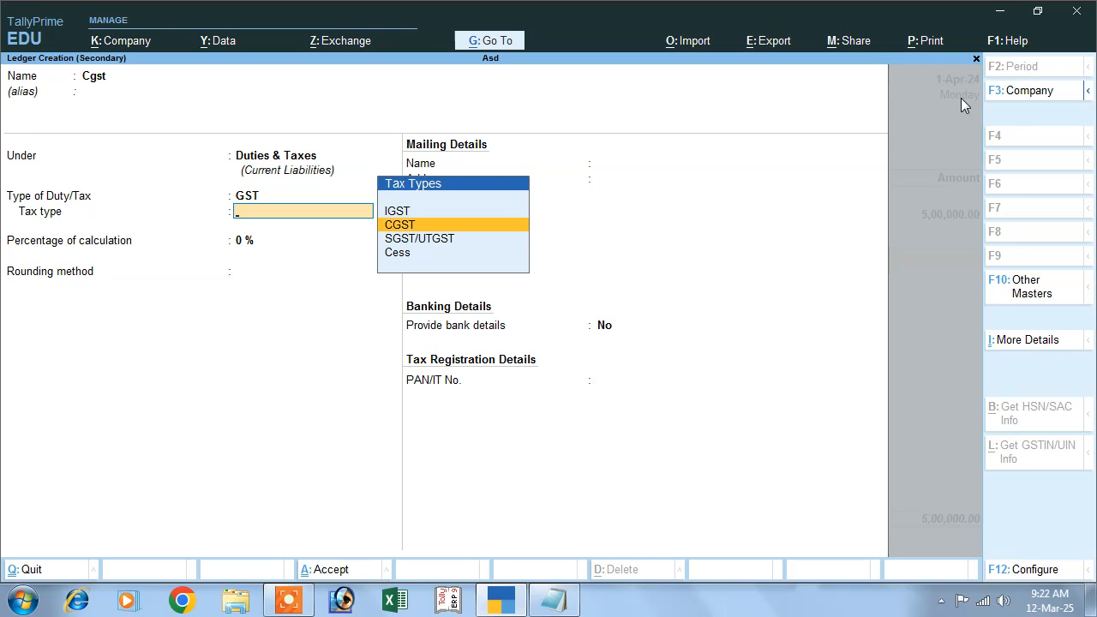
key(Return)
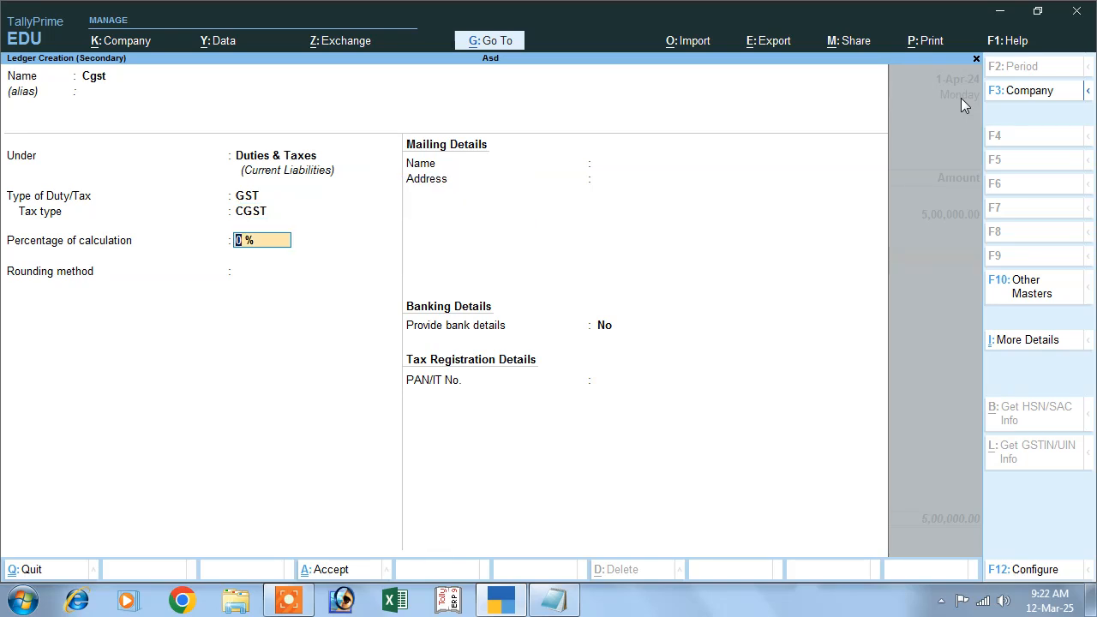
text(6)
key(Return)
key(Return)
key(Return)
key(Return)
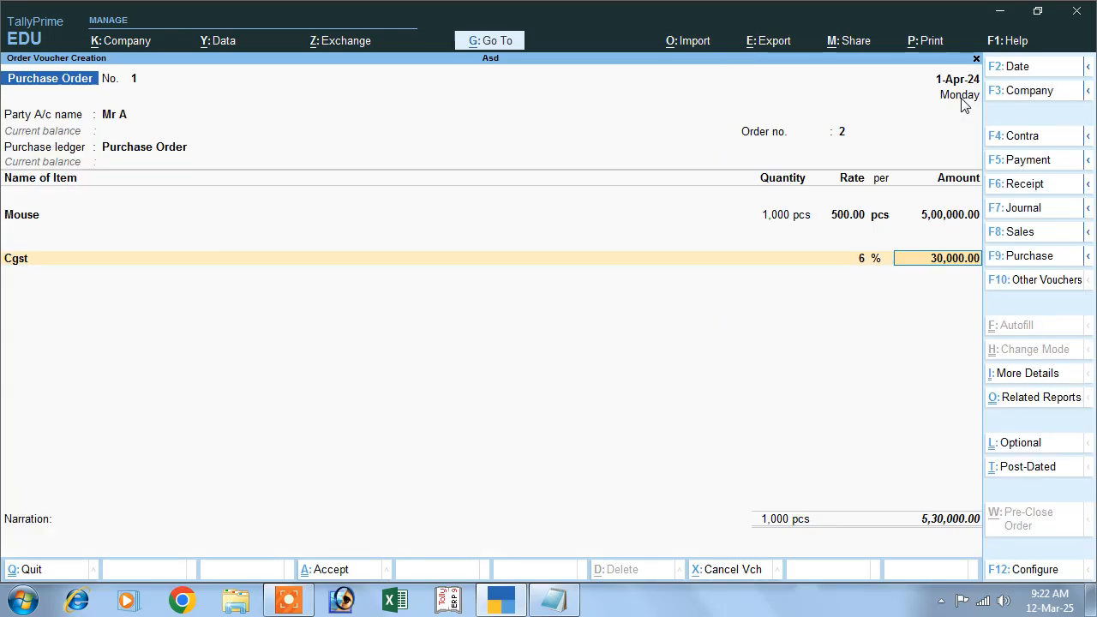
key(Return)
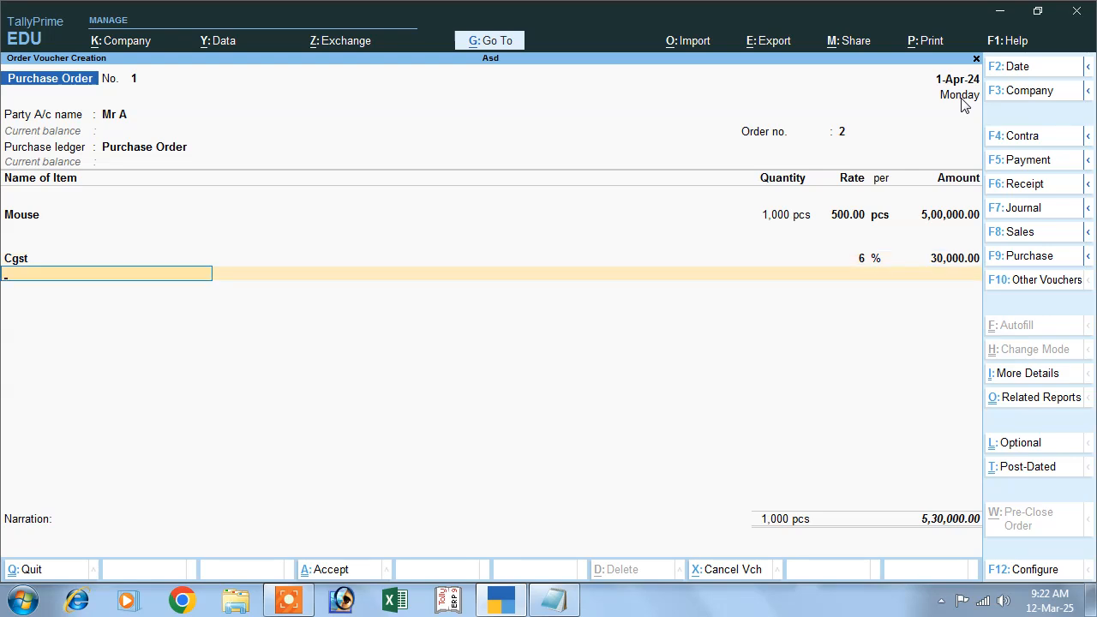
- Create a ledger named Sgst under the Duties & Taxes group from the purchase order
key(alt+c)
text(Sh)
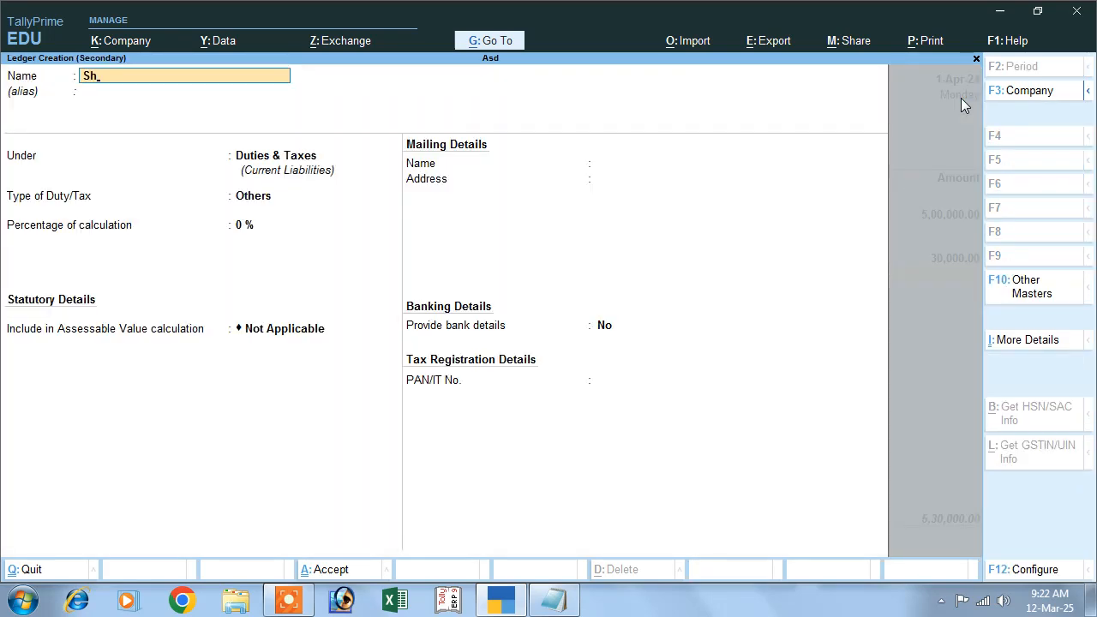
text(st)
key(Return)
key(Return)
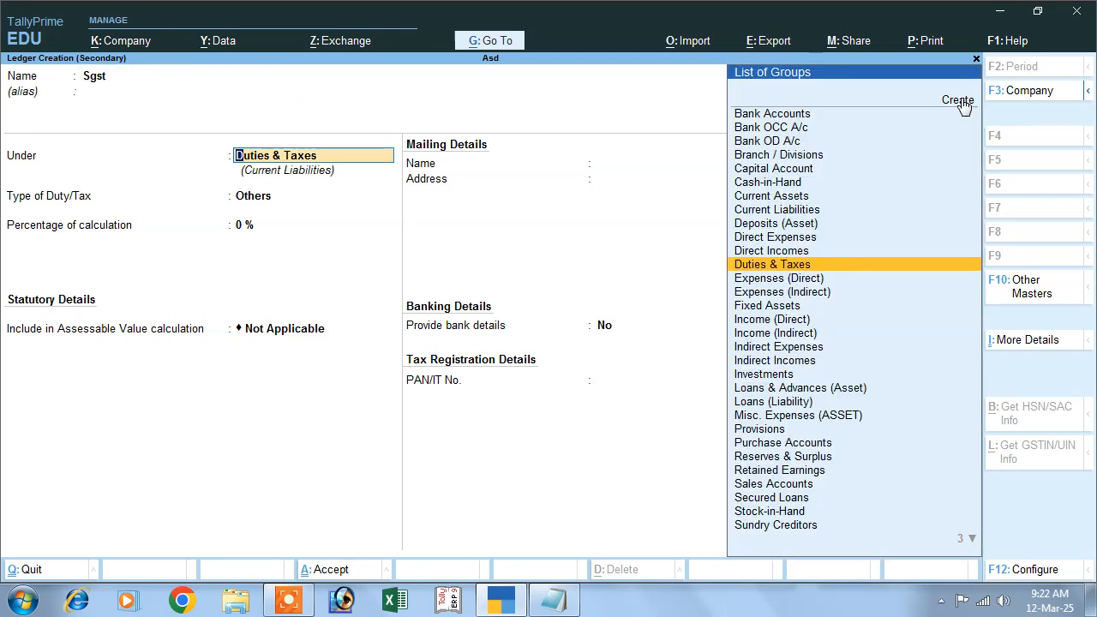
key(Return)
- Set the Sgst ledger to duty type GST, tax type SGST/UTGST and 6% calculation without rounding, and save it
key(Up)
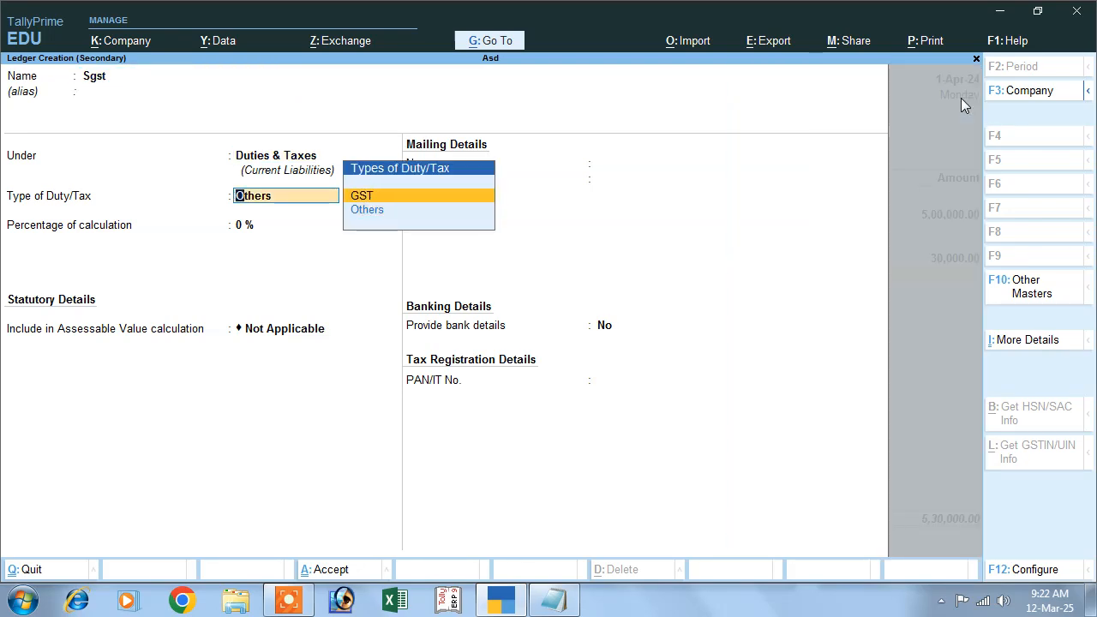
key(Return)
key(Down)
key(Down)
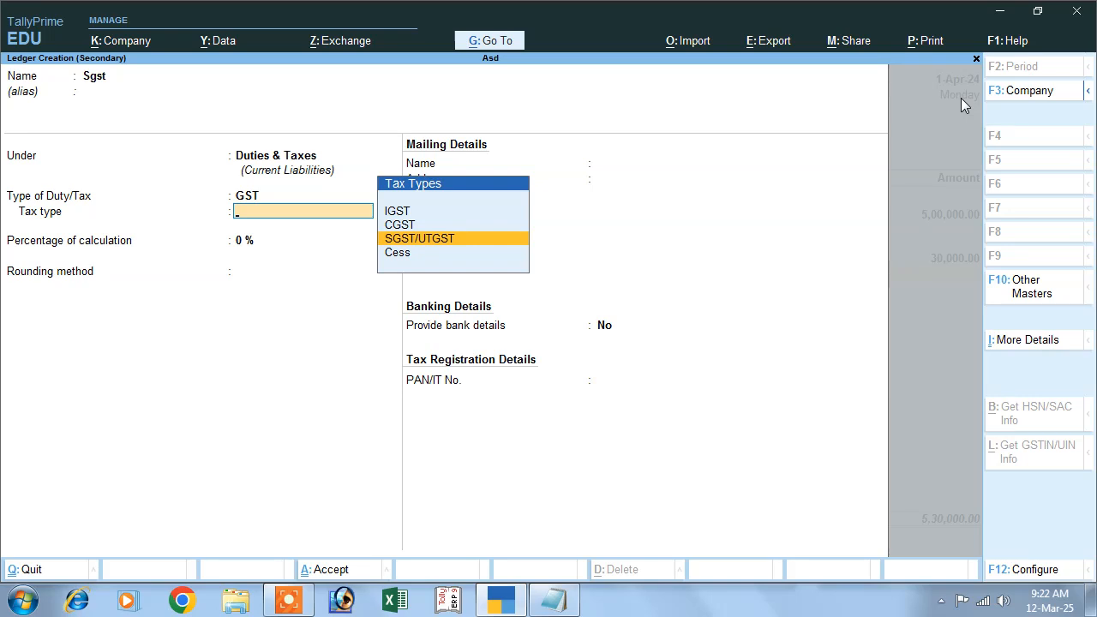
key(Return)
text(6)
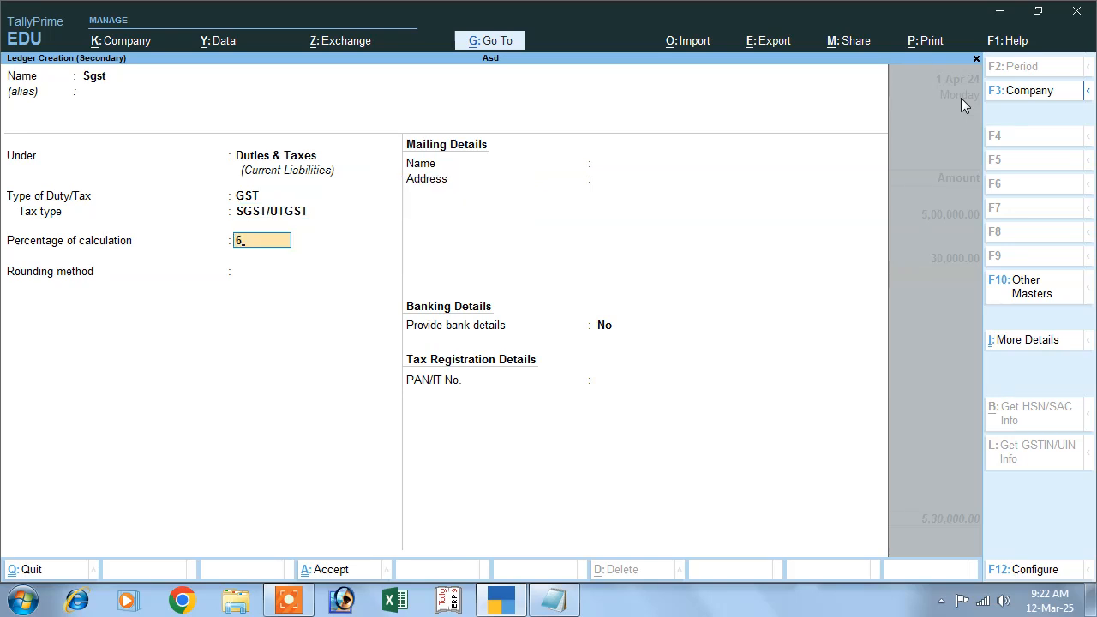
key(Return)
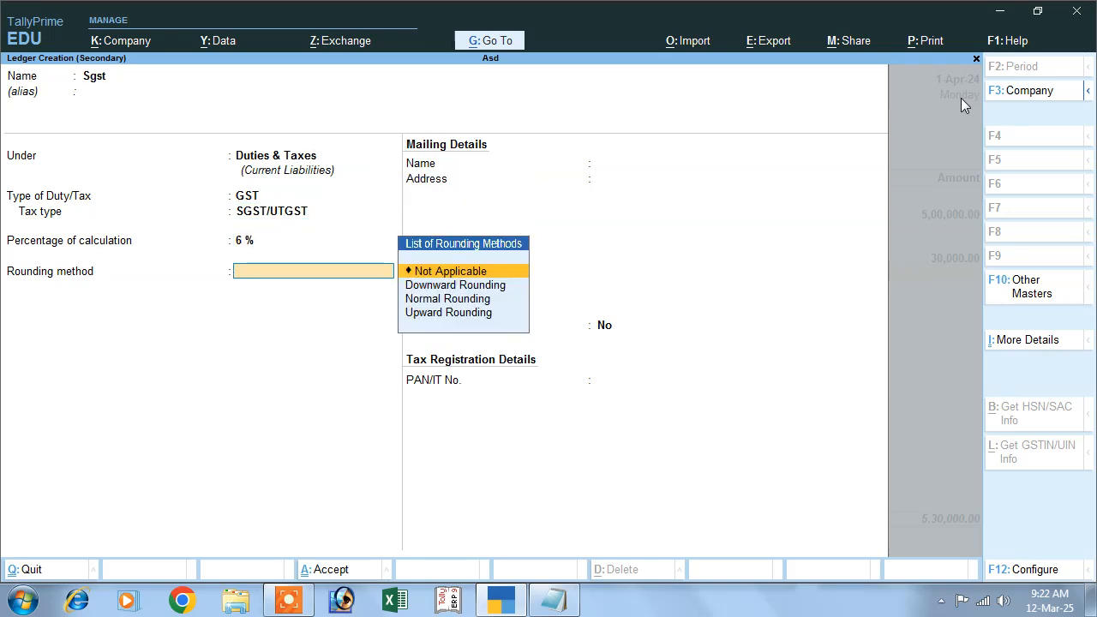
key(Return)
key(Return)
key(Return)
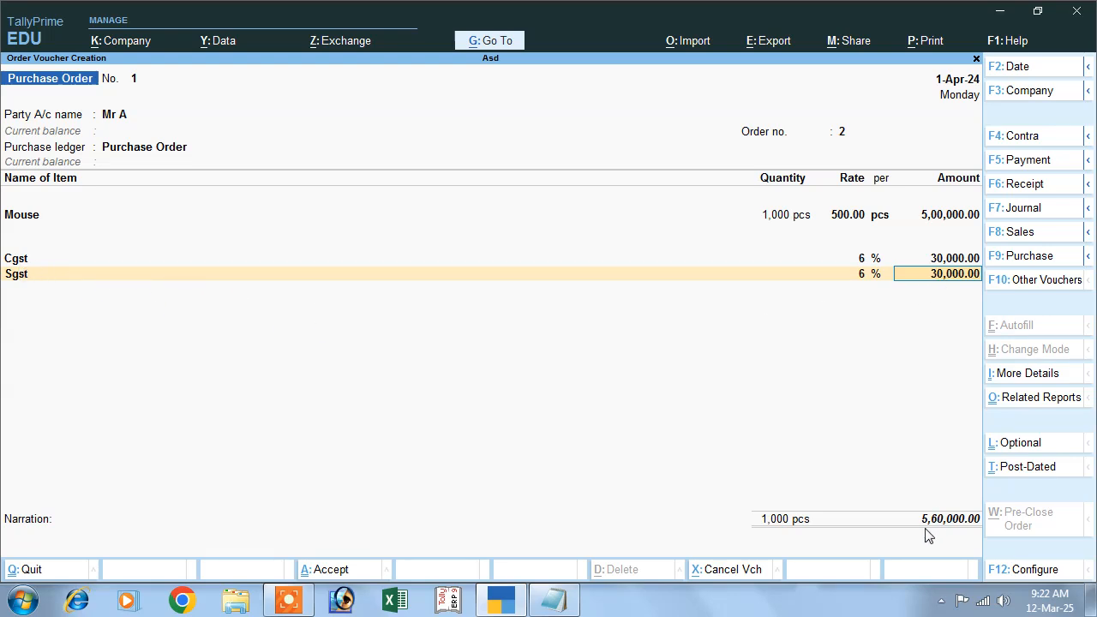
- Accept the Sgst line, add the narration "being purchase order" and save the purchase order
key(Return)
key(Return)
key(Return)
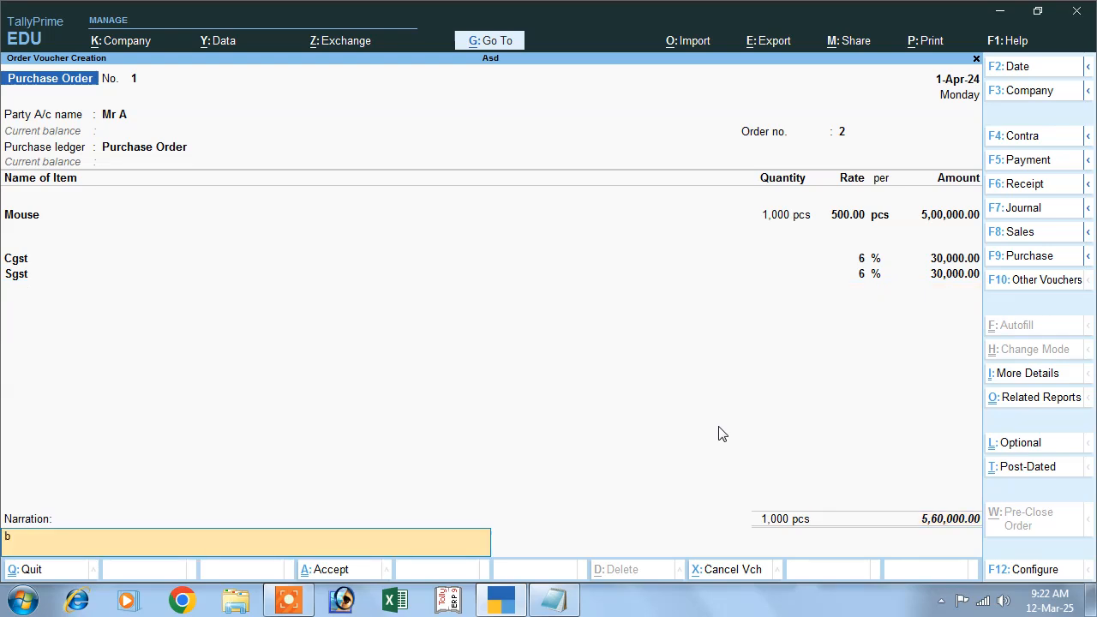
text(being purchas)
key(Return)
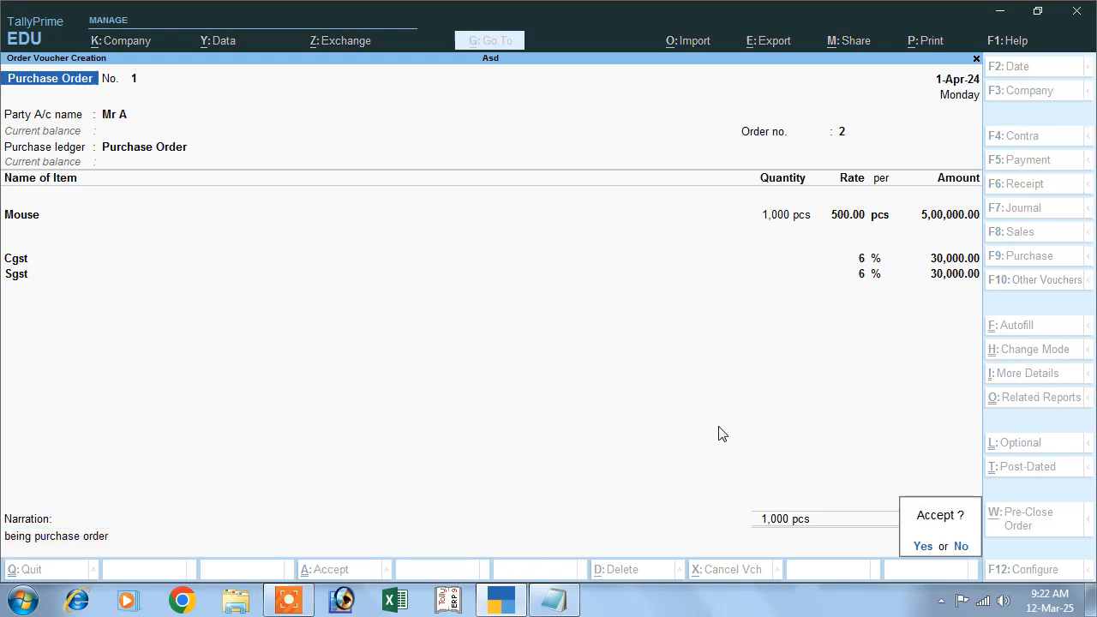
key(Return)
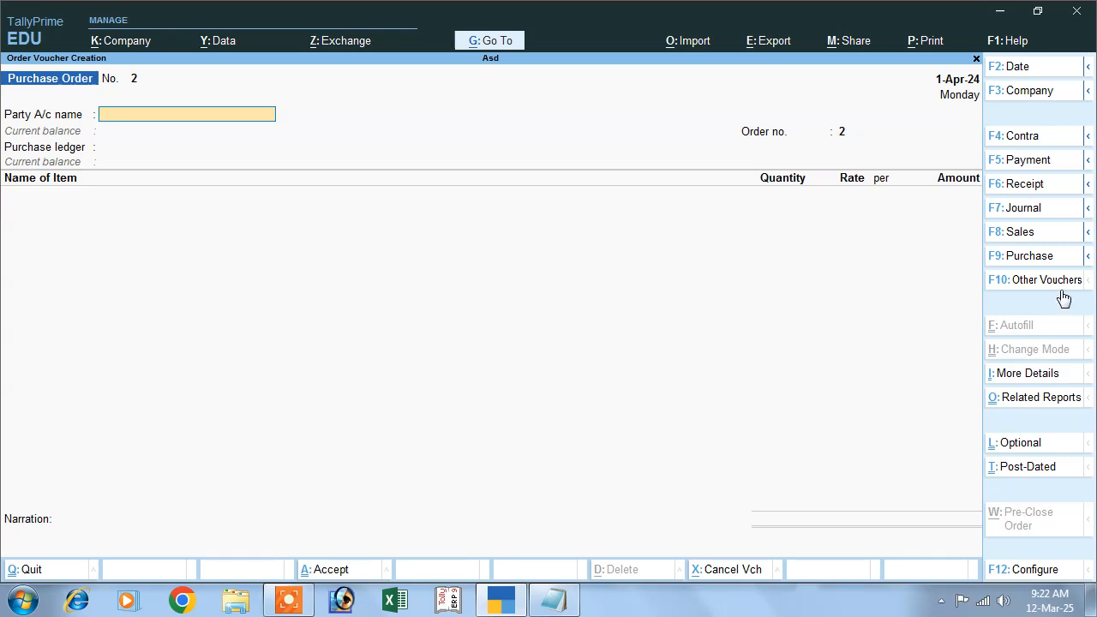
- Change the voucher type to Receipt Note from the inactive types and activate it
click(1033, 285)
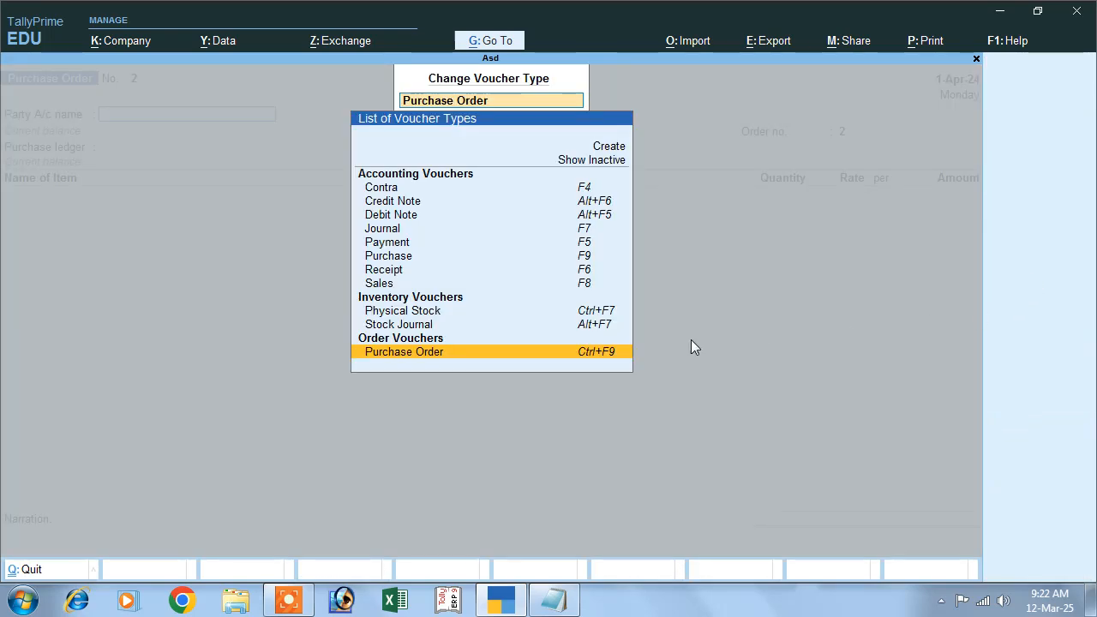
click(588, 162)
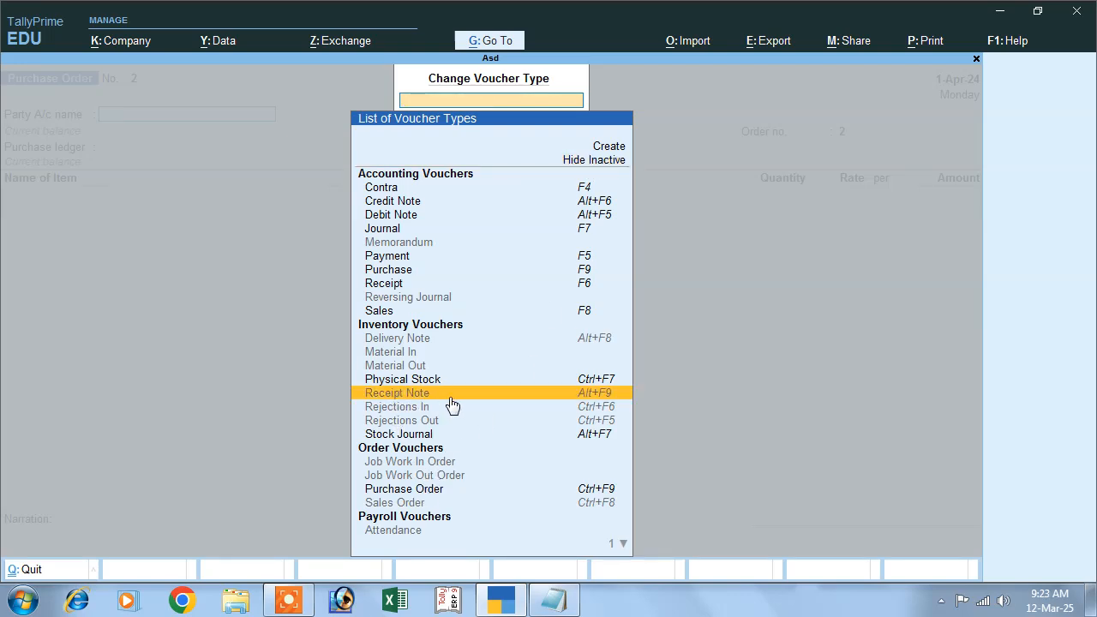
click(606, 395)
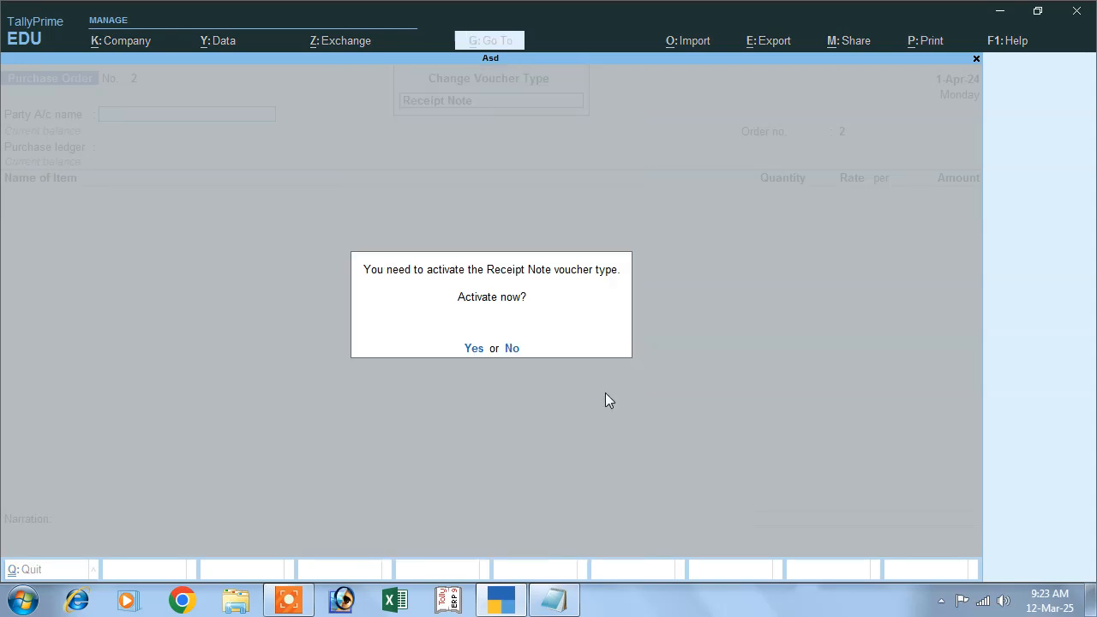
key(y)
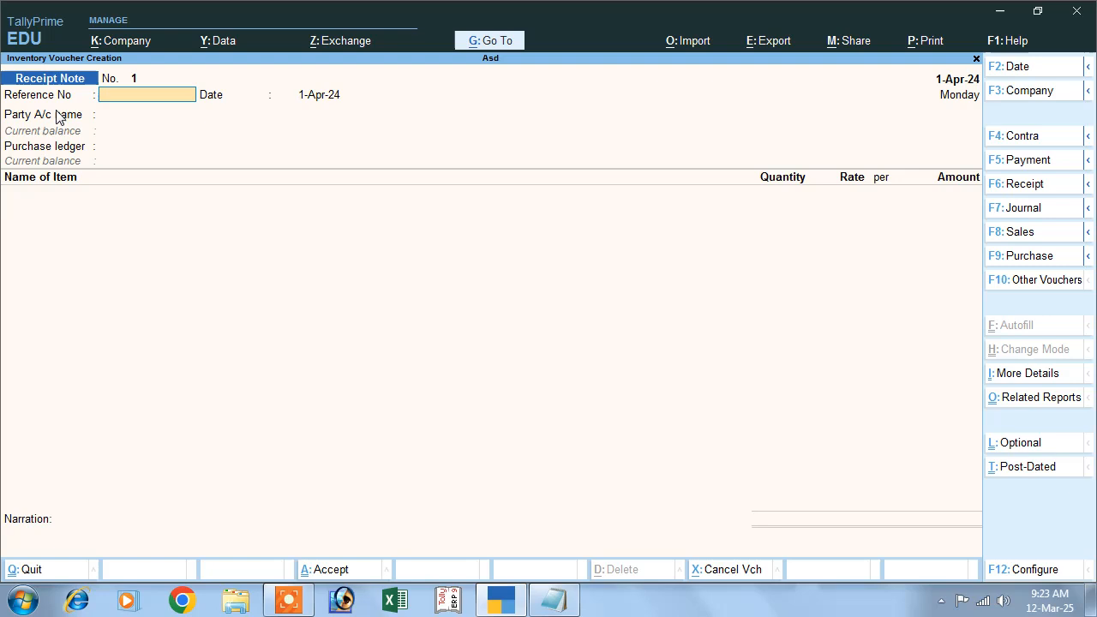
- Enter reference number 2 dated 1-Apr-24 on the receipt note and choose the supplier's ledger as the party
key(Return)
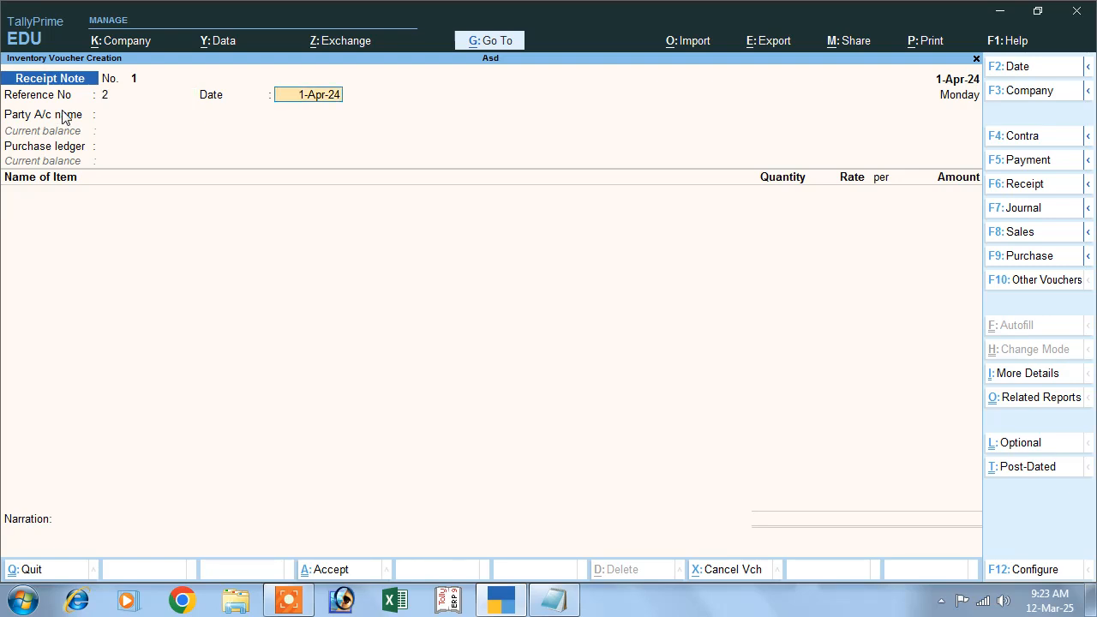
key(Return)
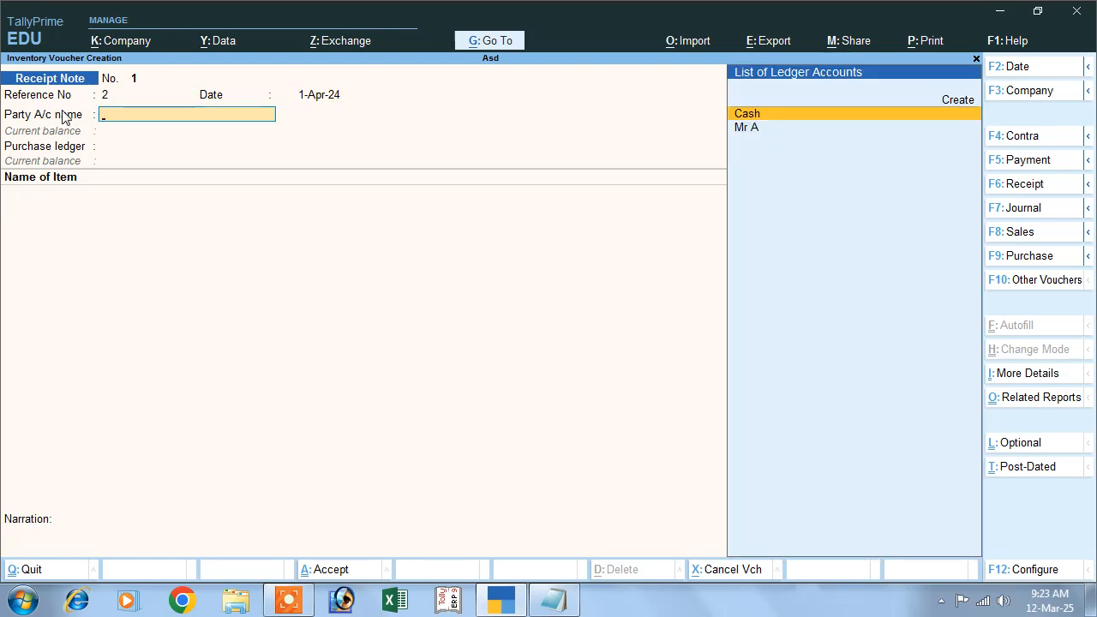
key(Down)
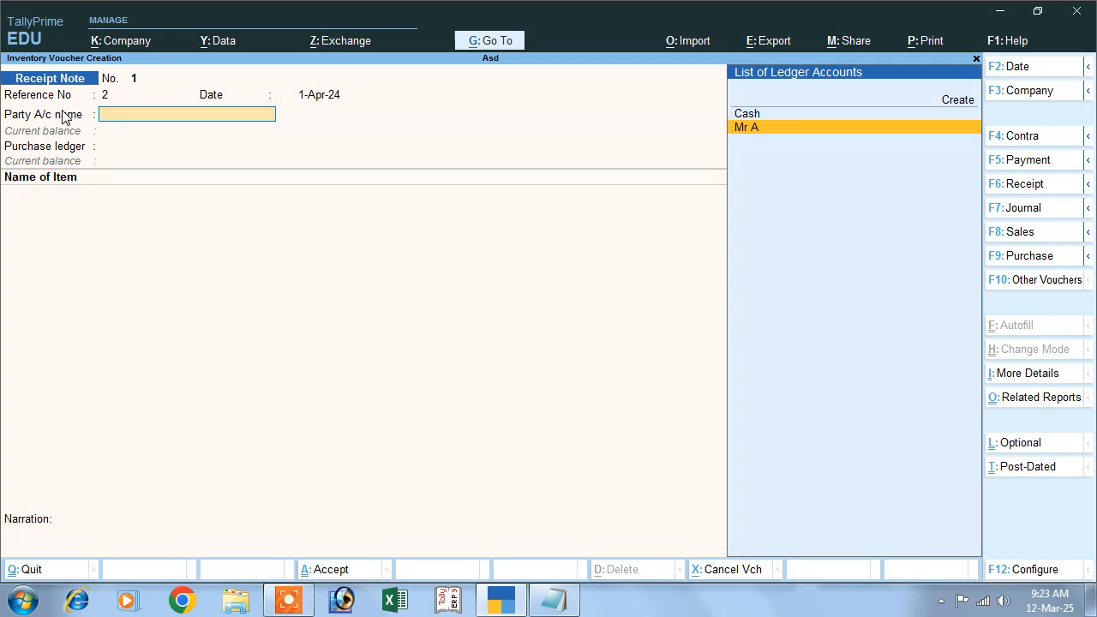
key(Return)
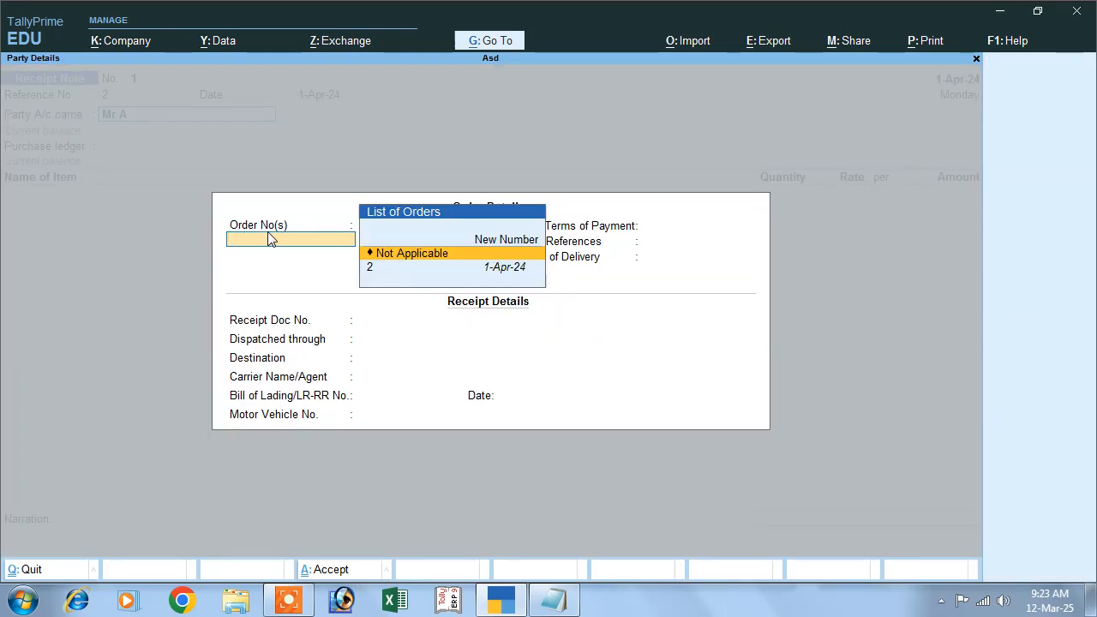
- Link the receipt note to order 2 of 1-Apr-24 and leave the receipt and dispatch details blank
key(Down)
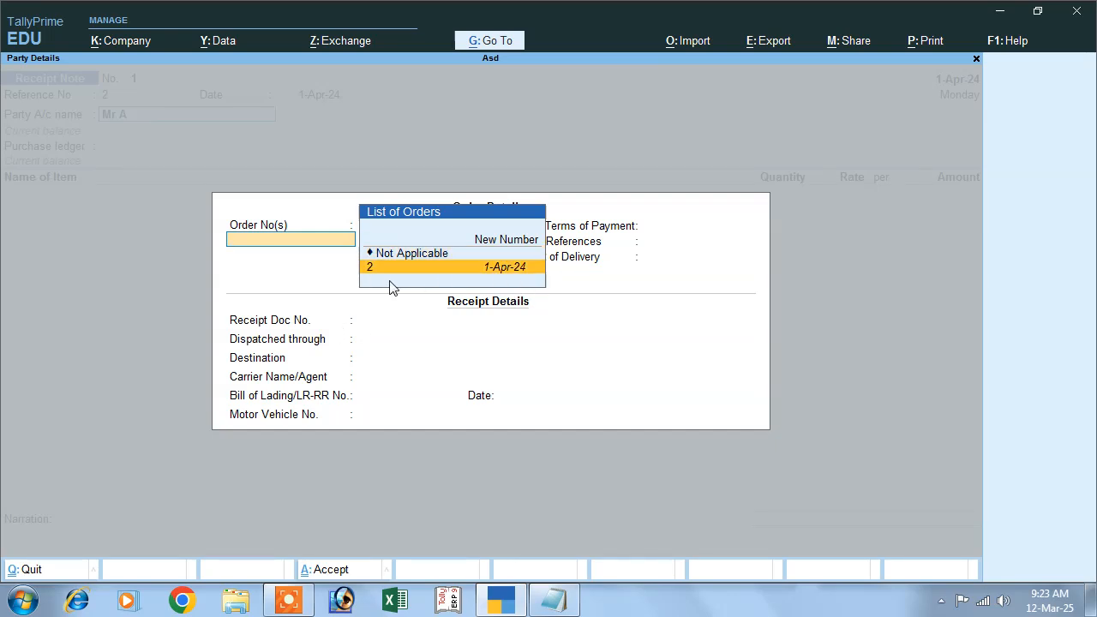
key(Return)
key(Return)
key(Return)
key(Return)
key(Return)
key(Return)
key(Return)
key(Return)
key(Return)
key(Return)
key(Return)
key(Return)
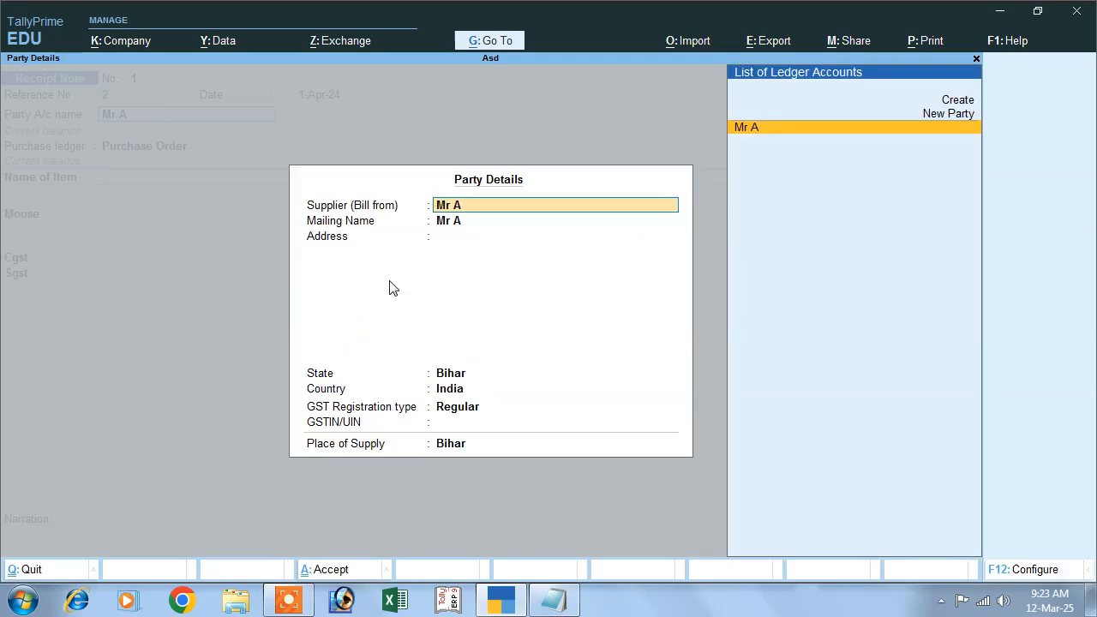
- Accept the supplier's prefilled party details with Regular GST registration and Bihar as place of supply
key(Return)
key(Return)
key(Return)
key(Return)
key(Return)
key(Return)
key(Return)
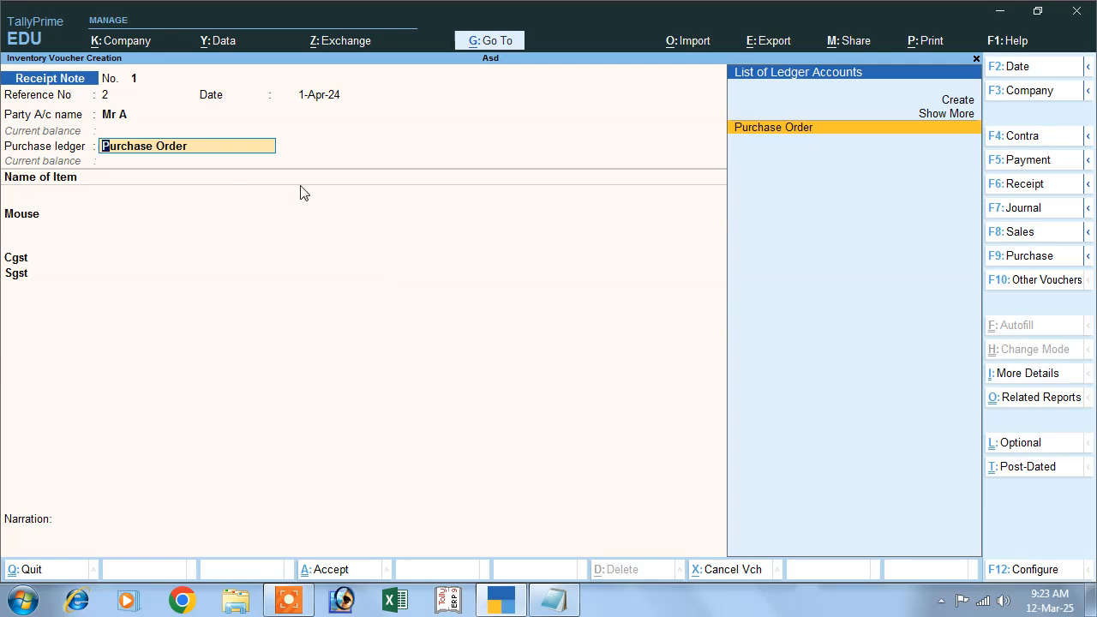
- Create a ledger named Purchase under the Purchase Accounts group from the receipt note's purchase ledger field
click(949, 101)
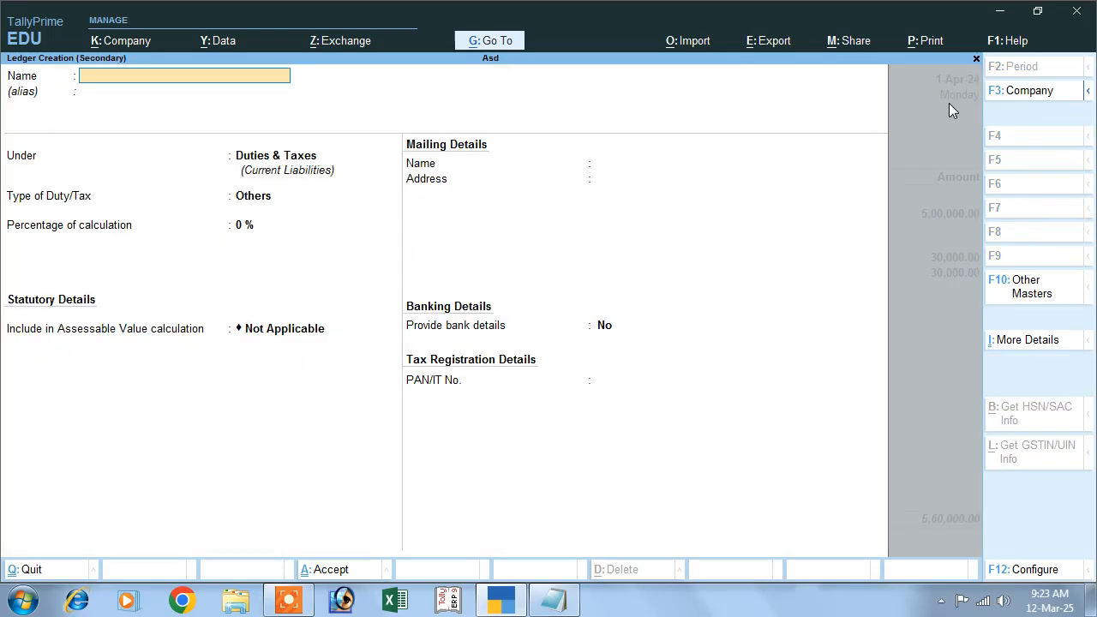
text(Purchase)
key(Return)
key(Return)
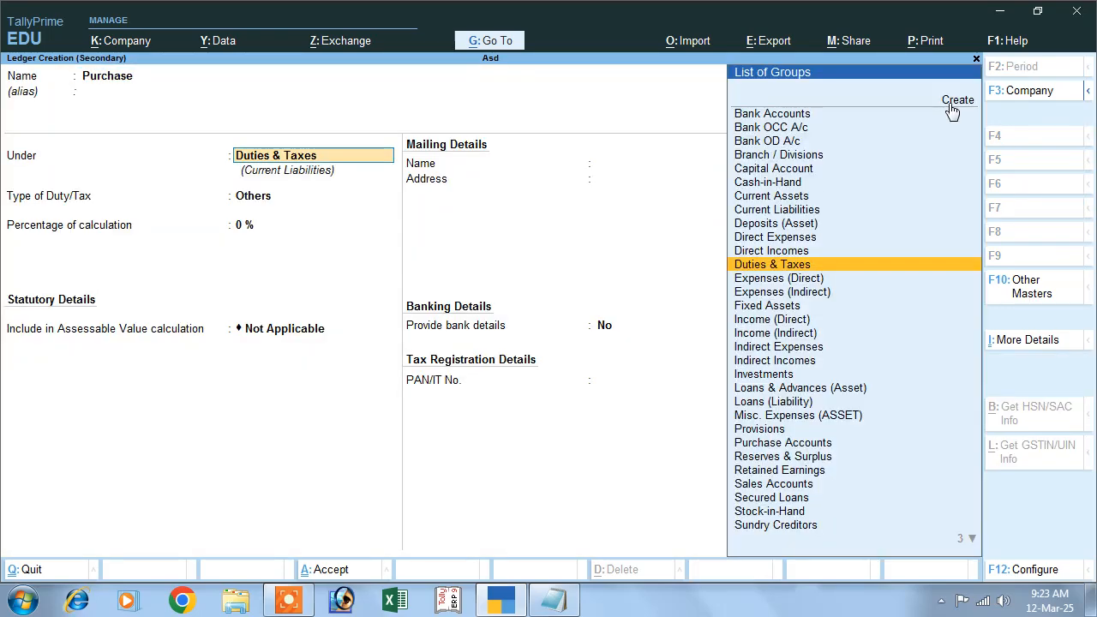
text(P)
key(Down)
key(Down)
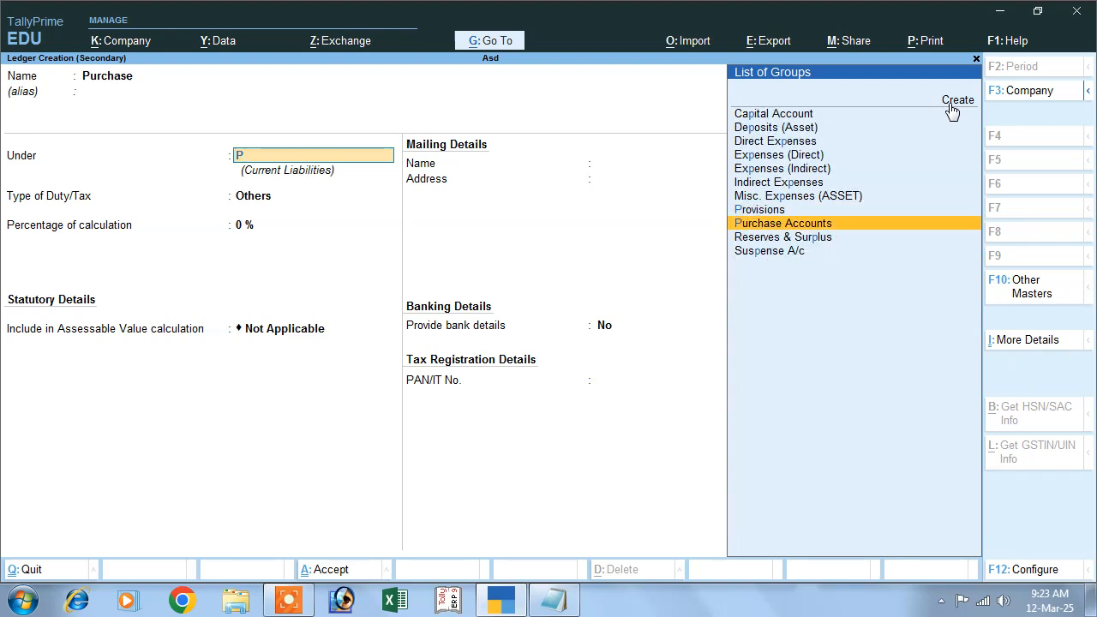
key(Up)
key(Up)
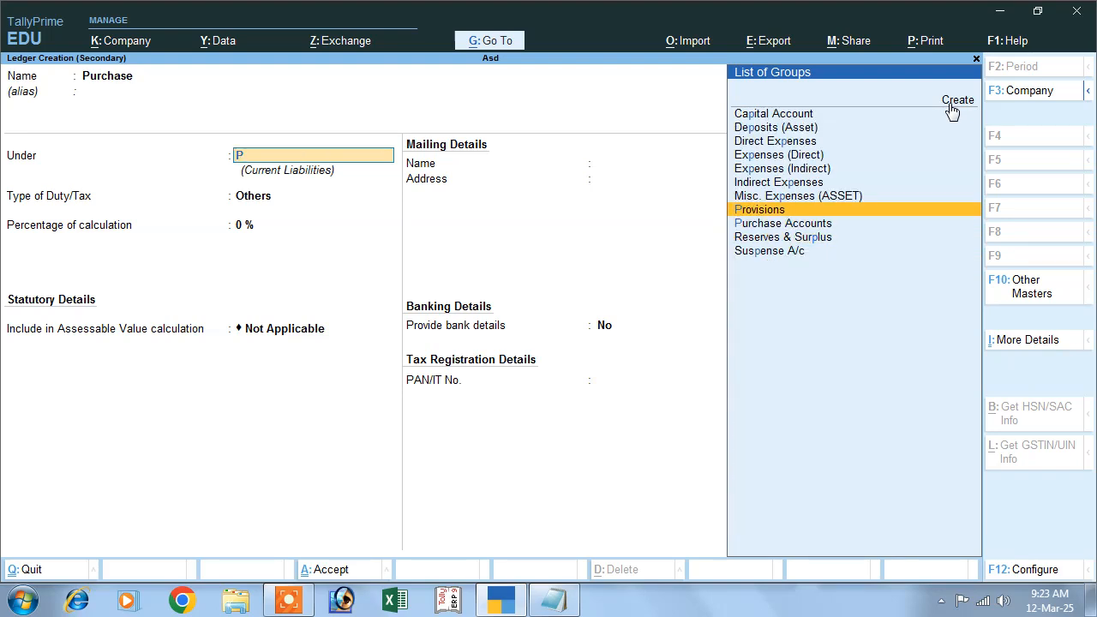
key(Down)
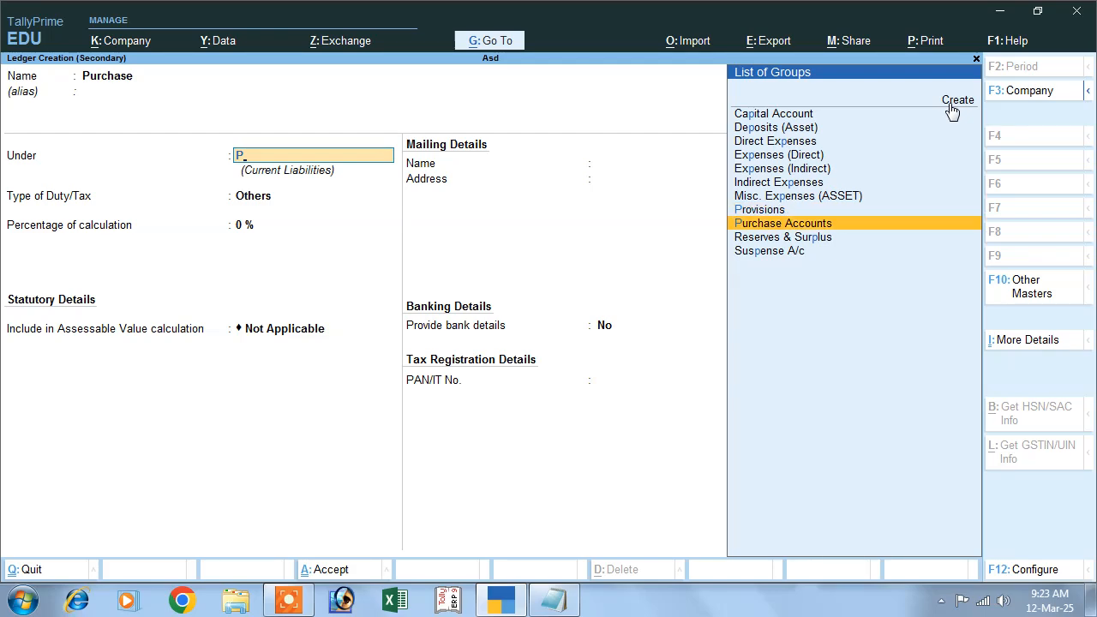
key(Return)
- Keep the Purchase ledger's HSN/SAC and GST rate details as per Company/Group with Goods supply, and save the ledger
key(Return)
key(Return)
key(Return)
key(Return)
key(Return)
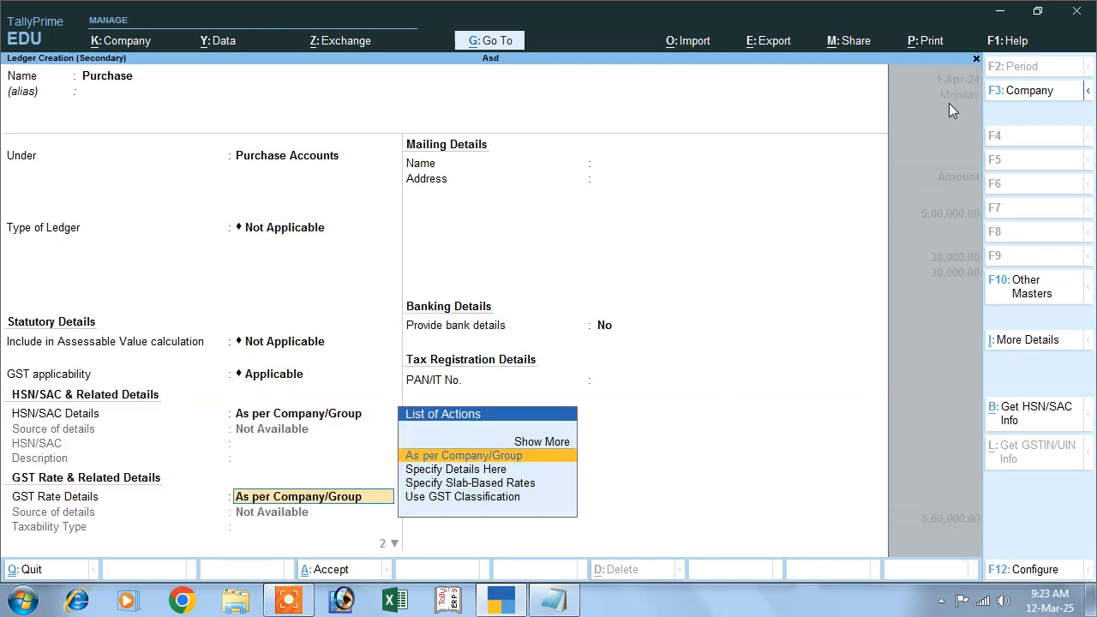
key(Up)
key(Return)
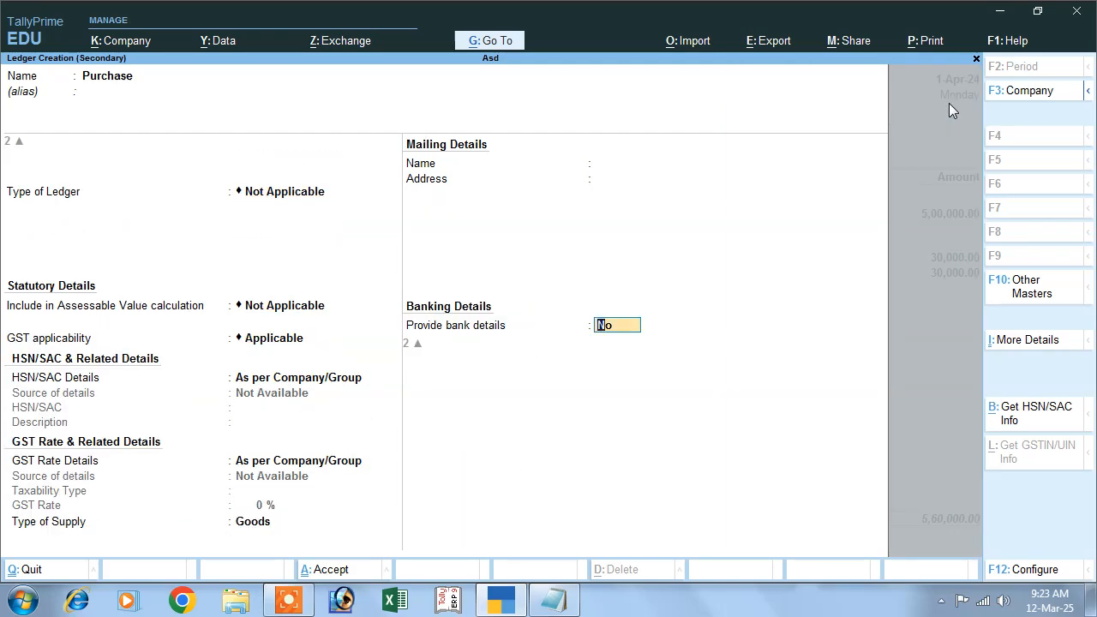
key(Return)
key(Return)
key(Return)
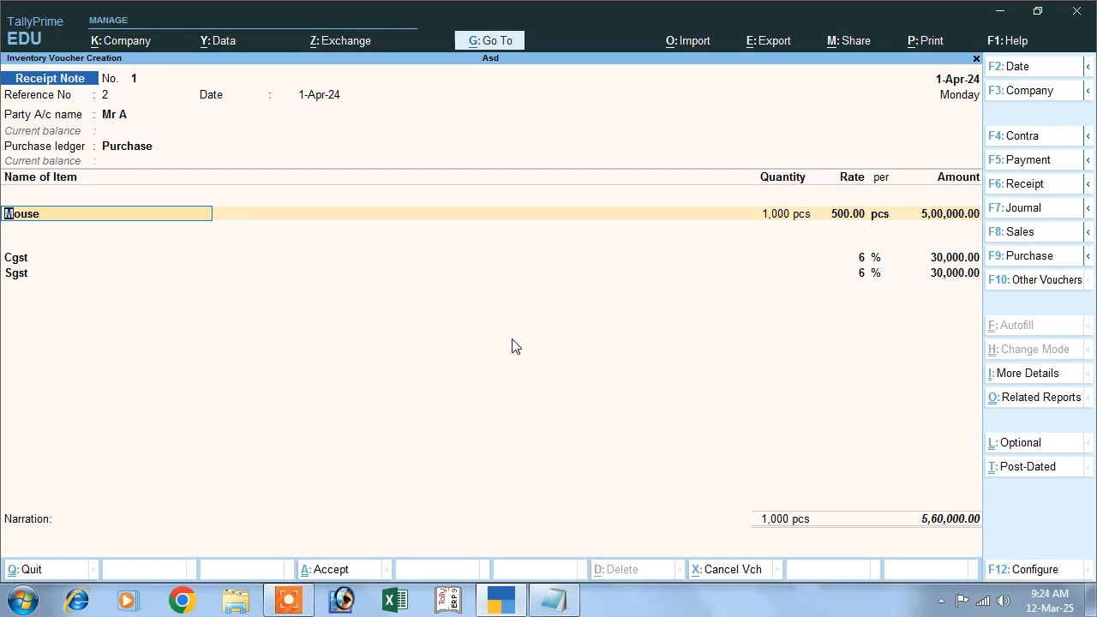
- Accept the Mouse allocation of 1,000 pcs at 500 against tracking and order number 2, along with the Cgst and Sgst lines
key(Return)
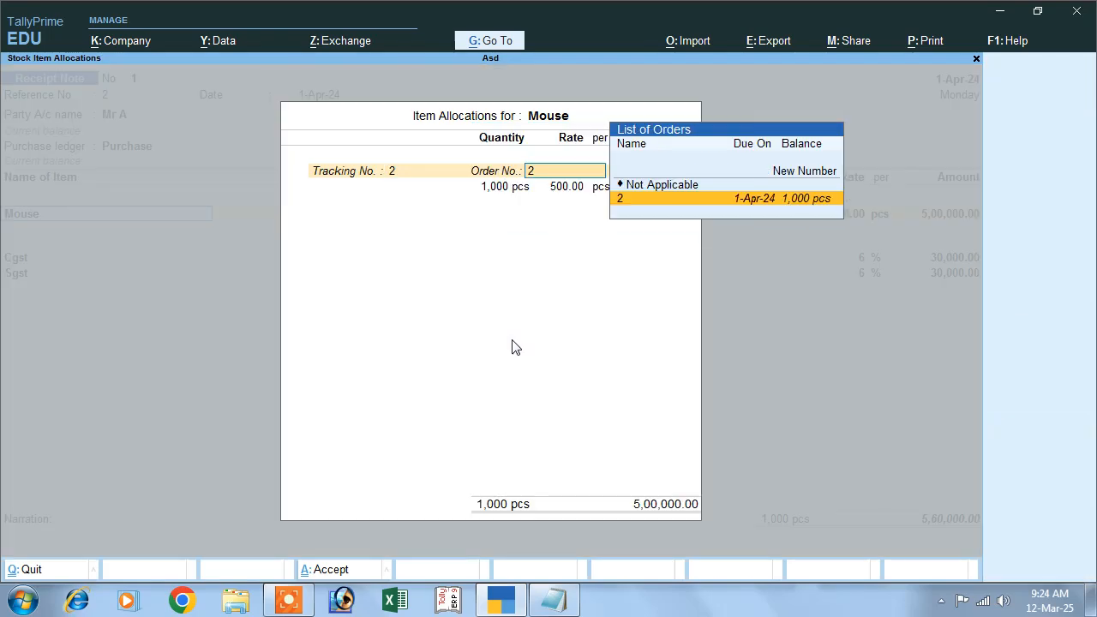
key(Return)
key(Return)
key(Return)
key(Return)
key(Return)
key(Return)
key(Return)
key(Return)
key(Return)
key(Return)
key(Return)
key(Return)
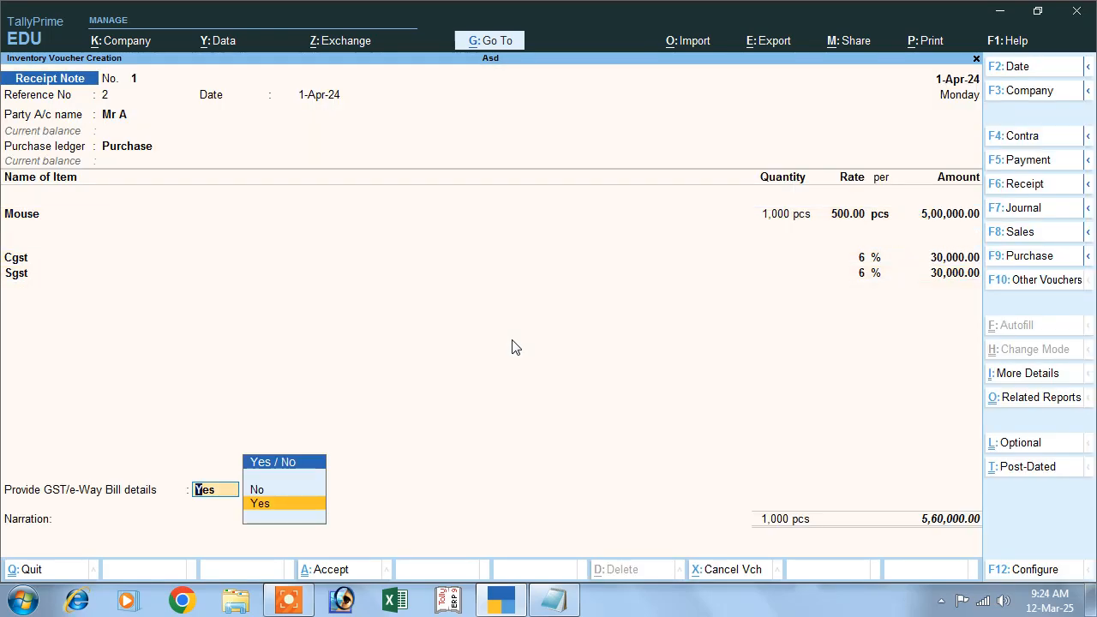
- Set GST/e-Way Bill details to No, add the narration "being order receipt" and save the receipt note
key(Up)
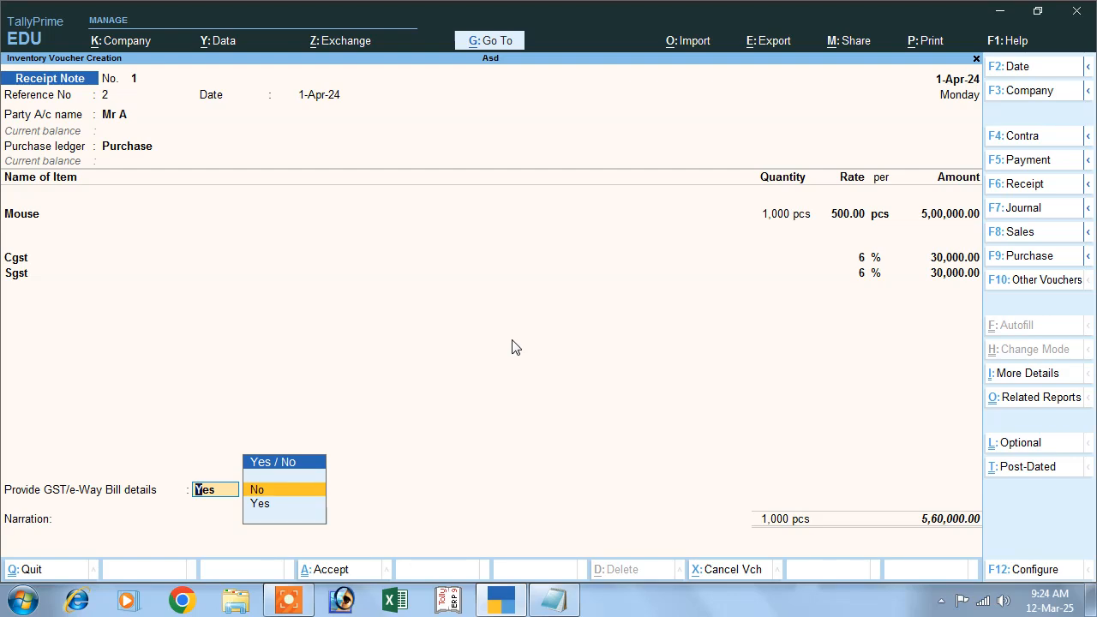
key(Return)
key(Return)
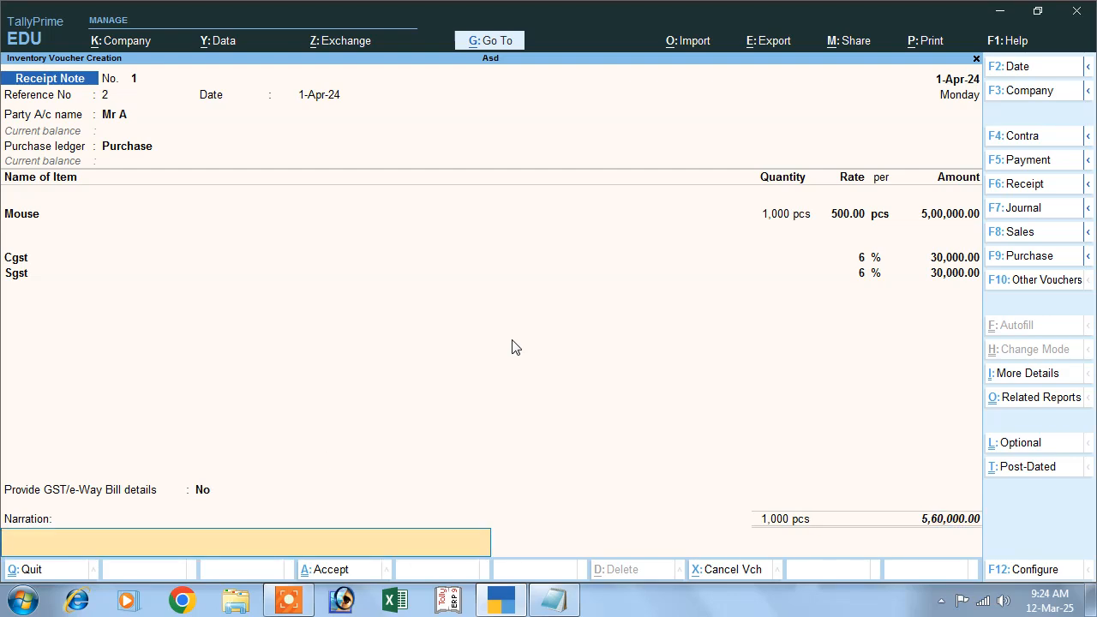
text(being order receipt)
key(Return)
key(Return)
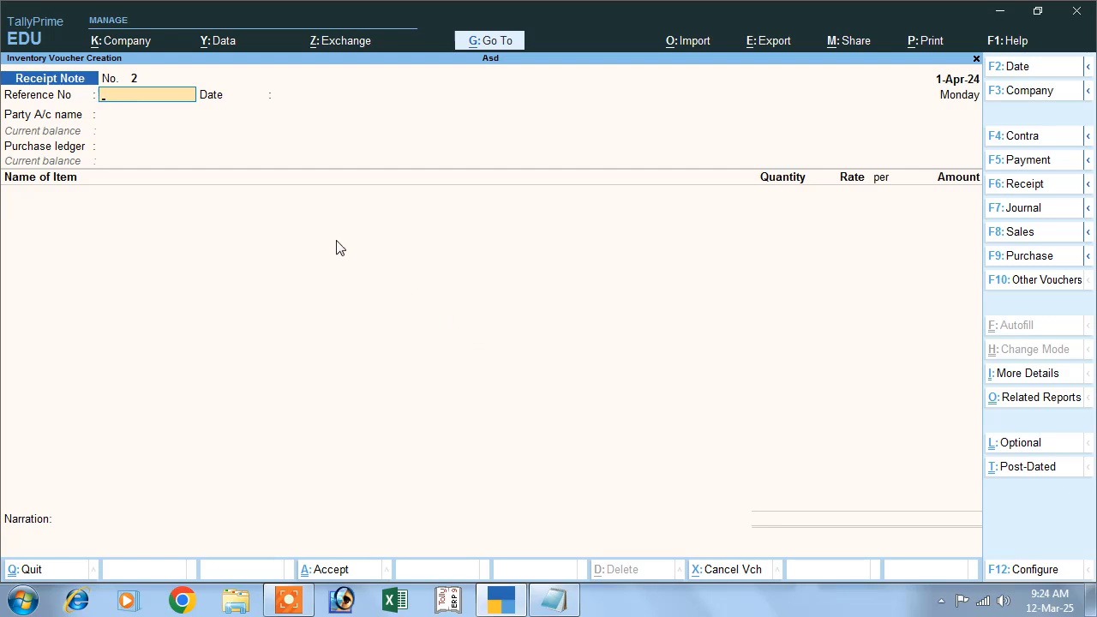
- Activate the inactive Rejections Out voucher type and start a new voucher of that type
click(1015, 286)
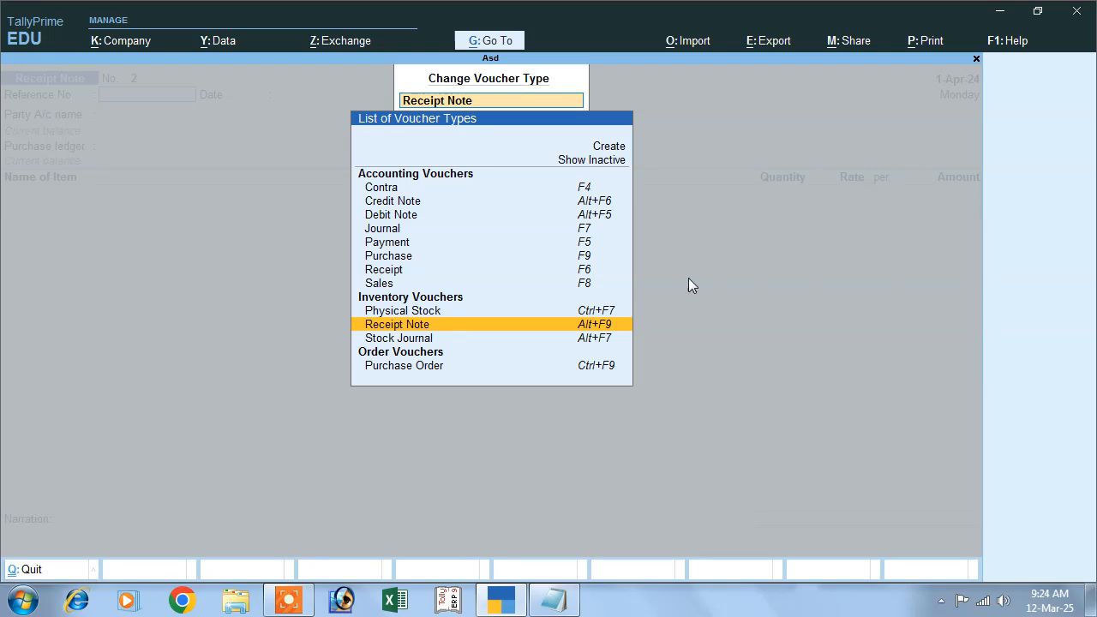
click(568, 163)
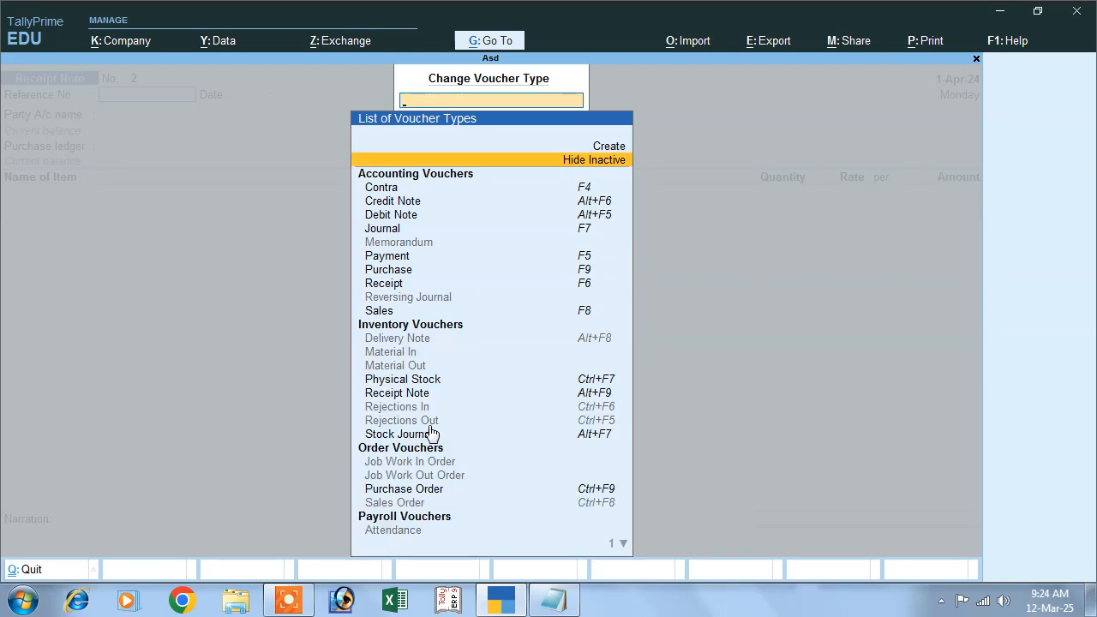
click(601, 421)
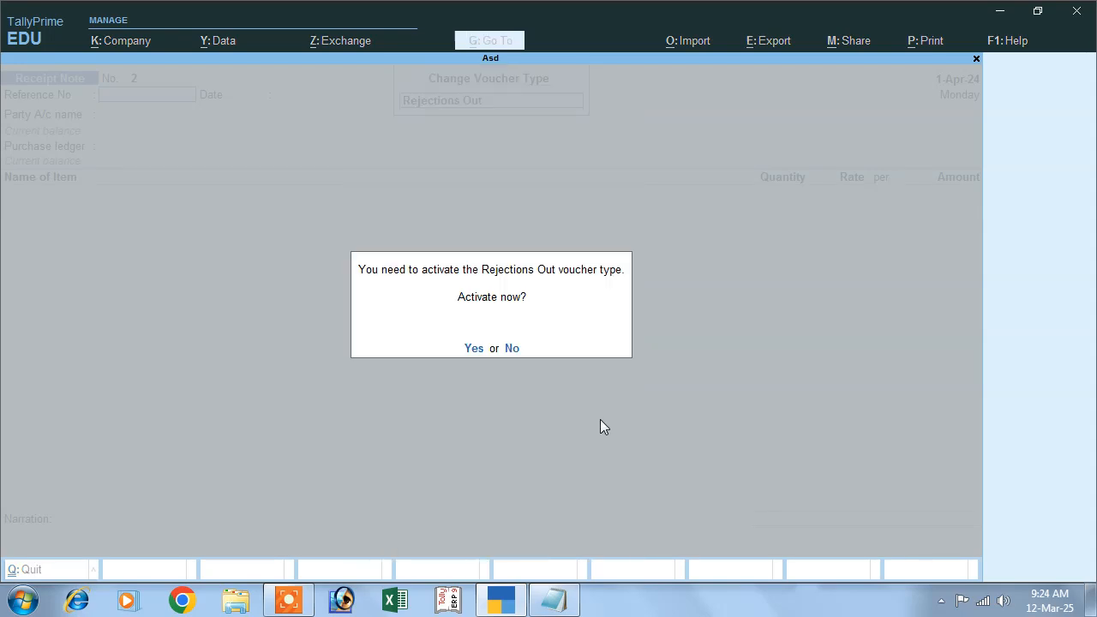
key(y)
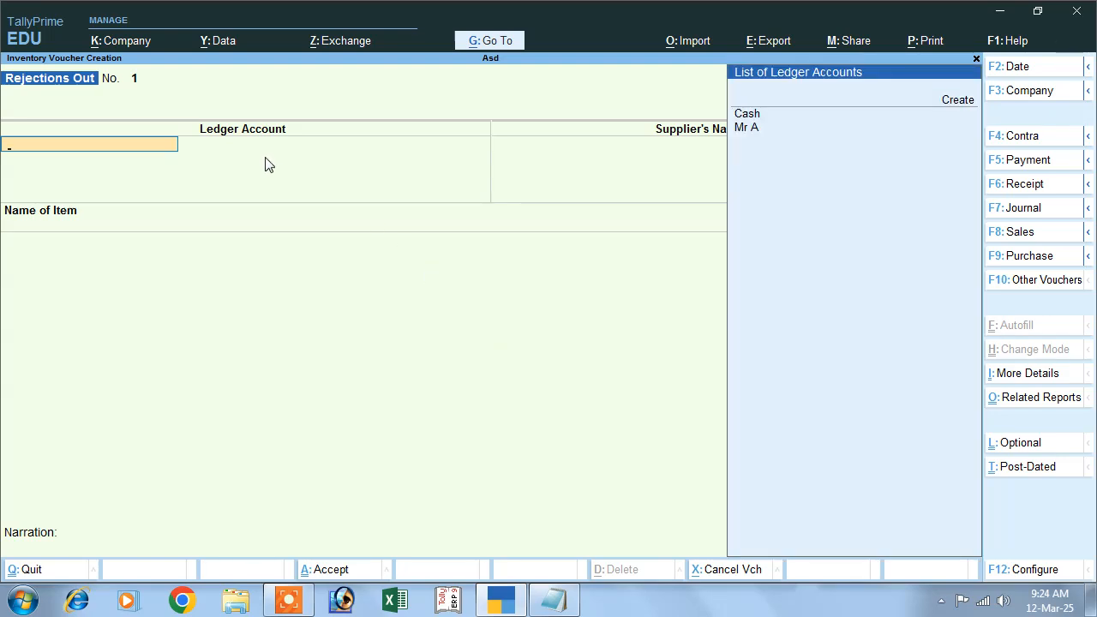
- Select the supplier's ledger as the Rejections Out ledger account and keep the default supplier name and address
key(Down)
key(Return)
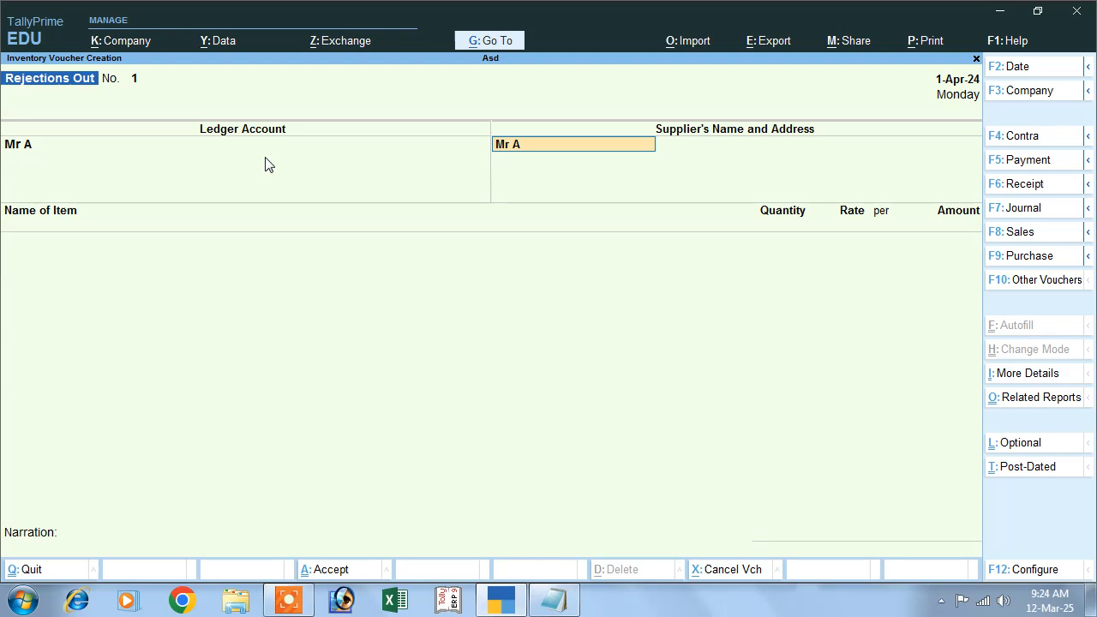
key(Return)
key(Return)
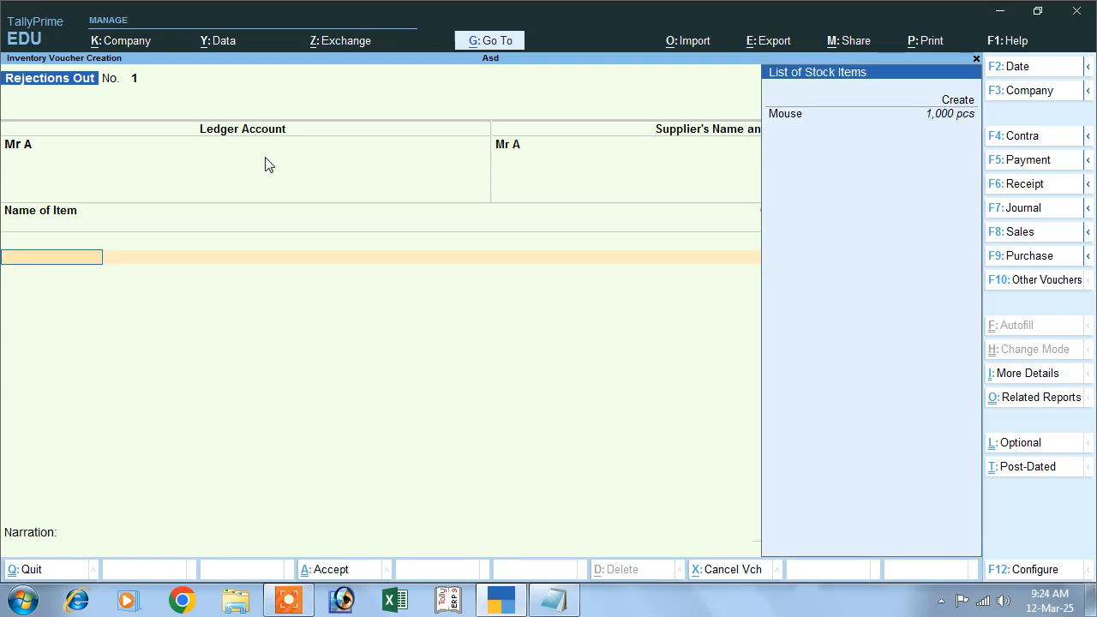
- Add the Mouse item against tracking number 2 and set the rejected quantity to 100 pcs
key(Down)
key(Return)
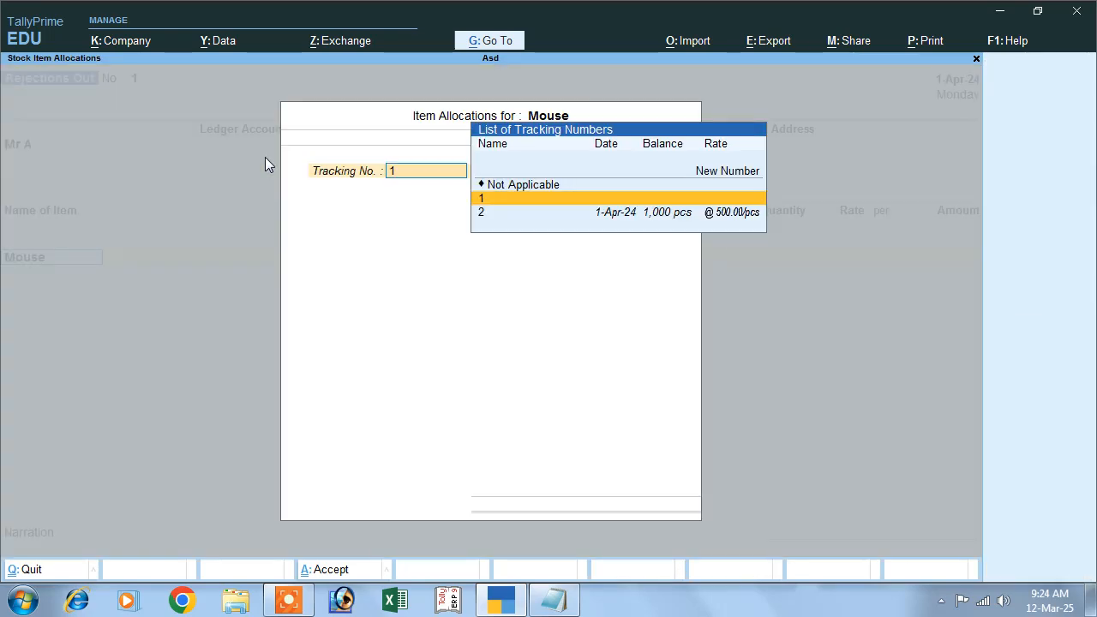
key(Down)
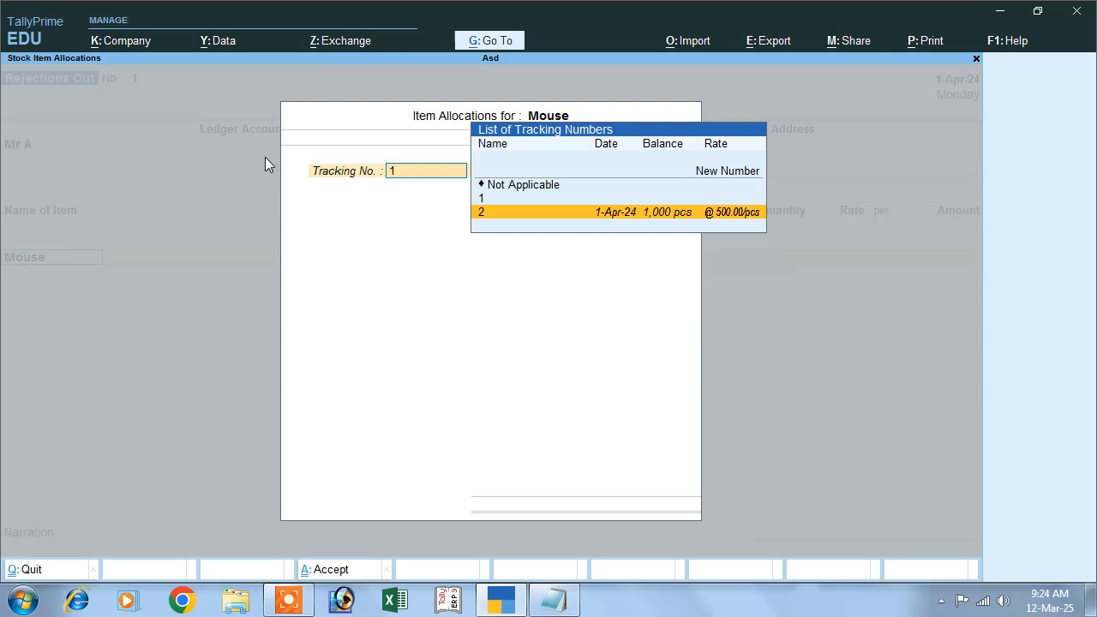
key(Return)
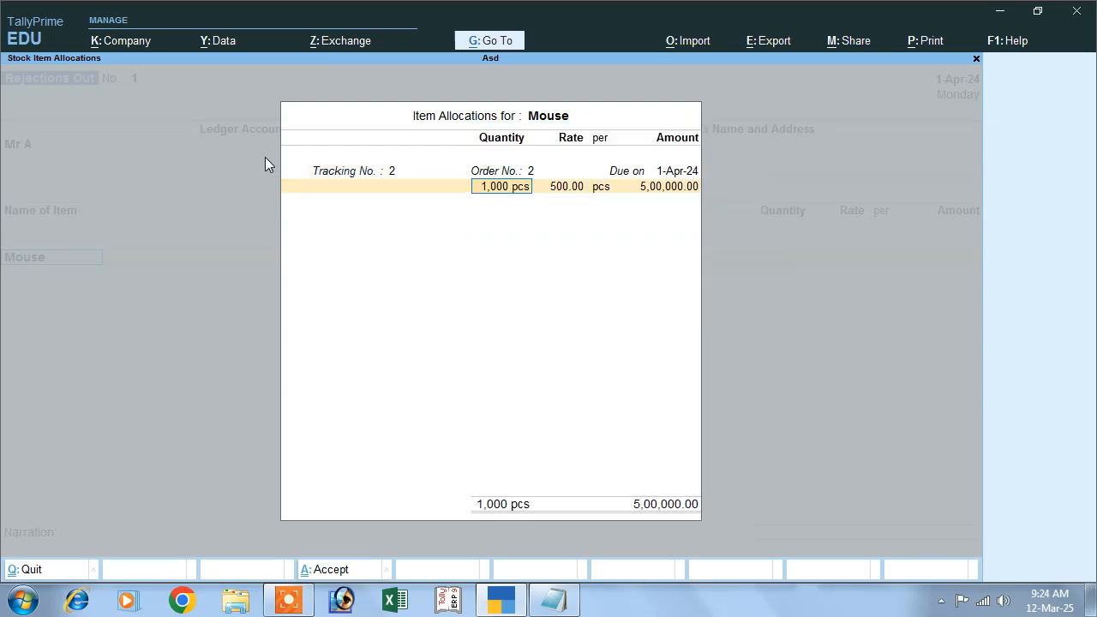
text(100)
key(Return)
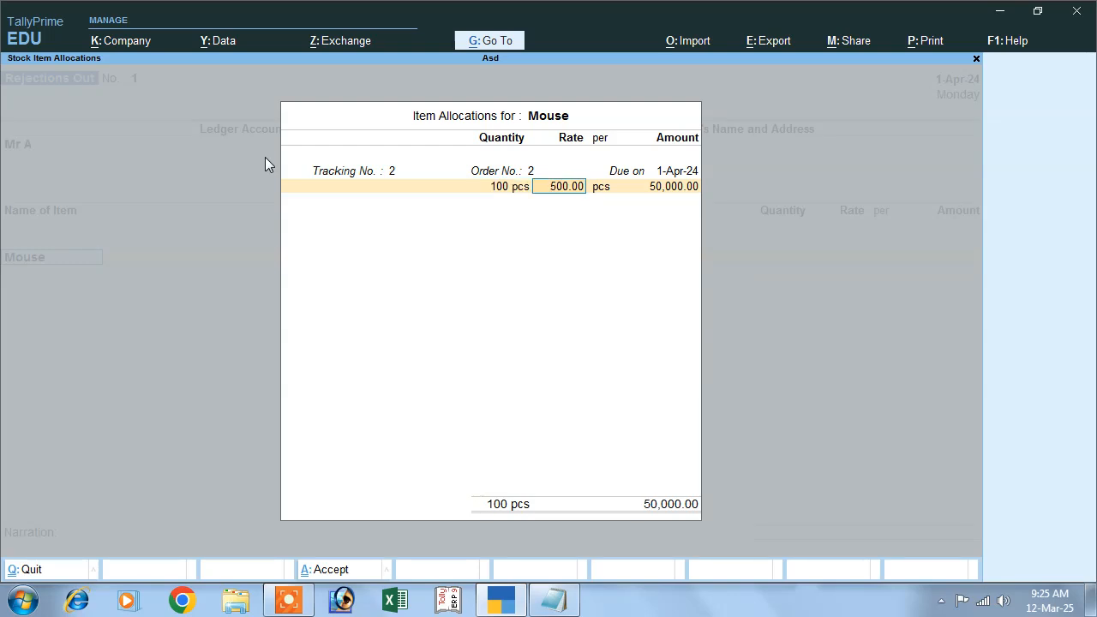
- Keep the Mouse rate of 500 per pcs, leave the narration blank and save the Rejections Out voucher
key(Return)
key(Return)
key(Return)
key(Return)
key(Return)
key(Return)
key(Return)
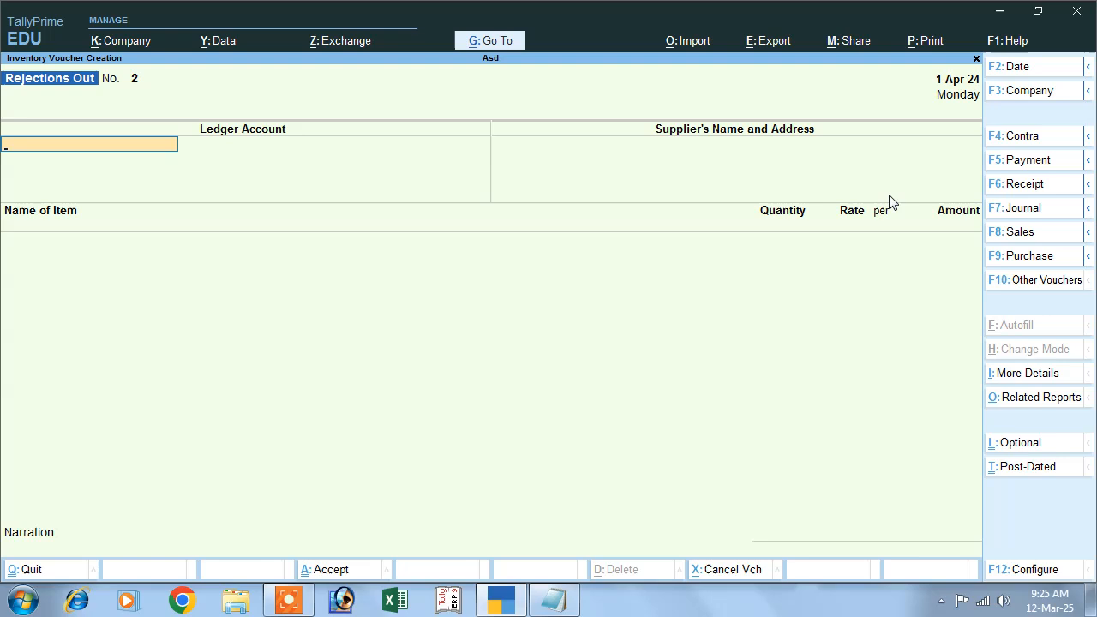
- Start a Purchase voucher with supplier invoice number 2 dated 1-Apr-24 and select the supplier's ledger as the party
click(1024, 257)
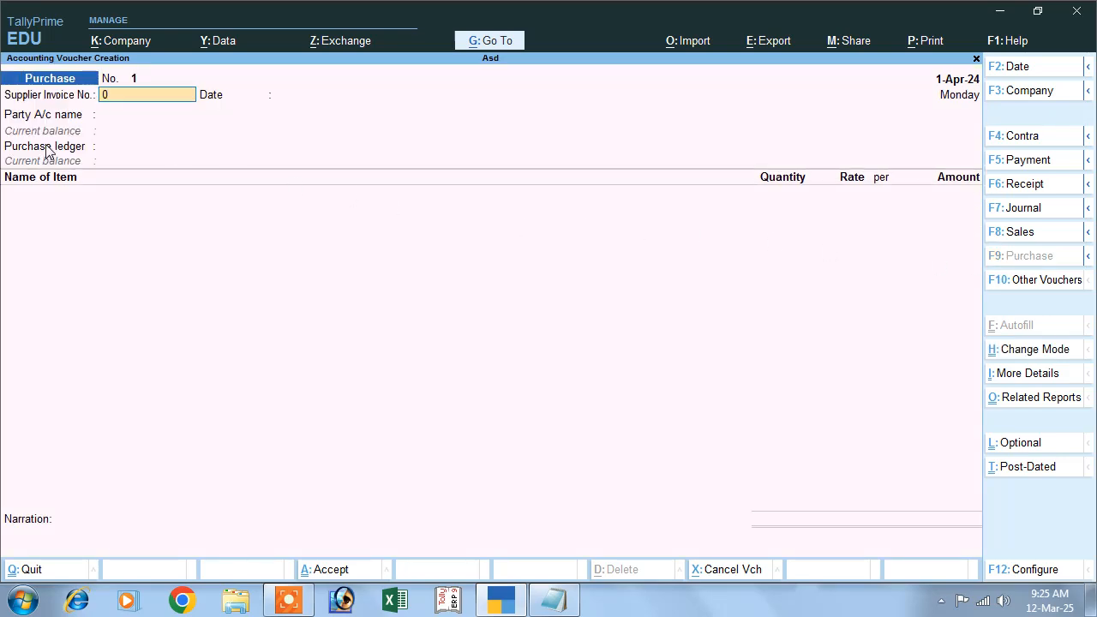
text(2)
key(Return)
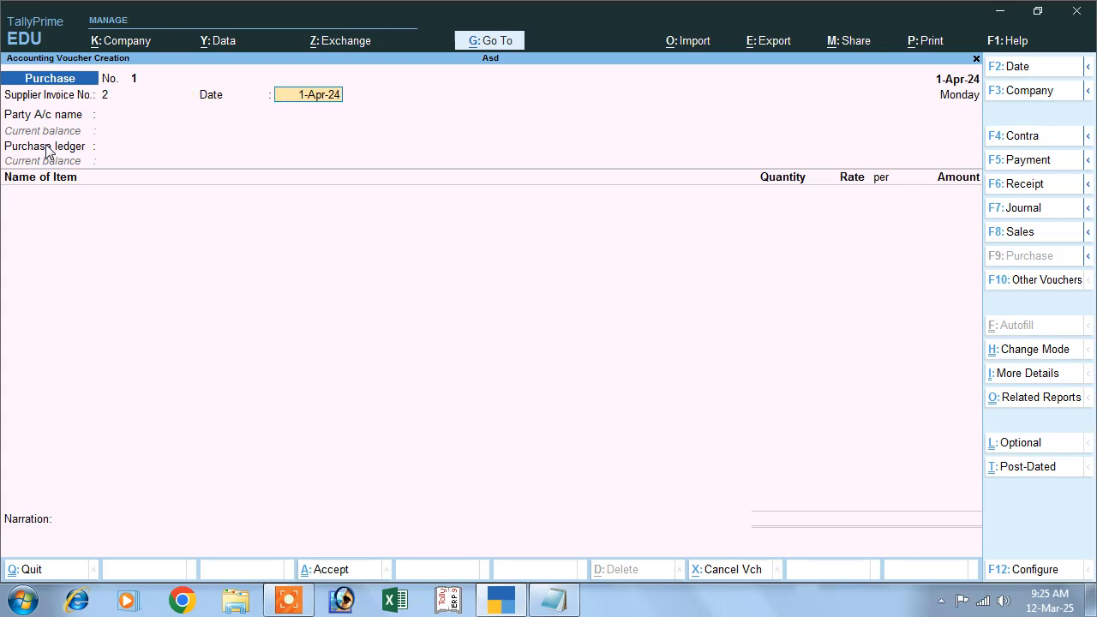
key(Return)
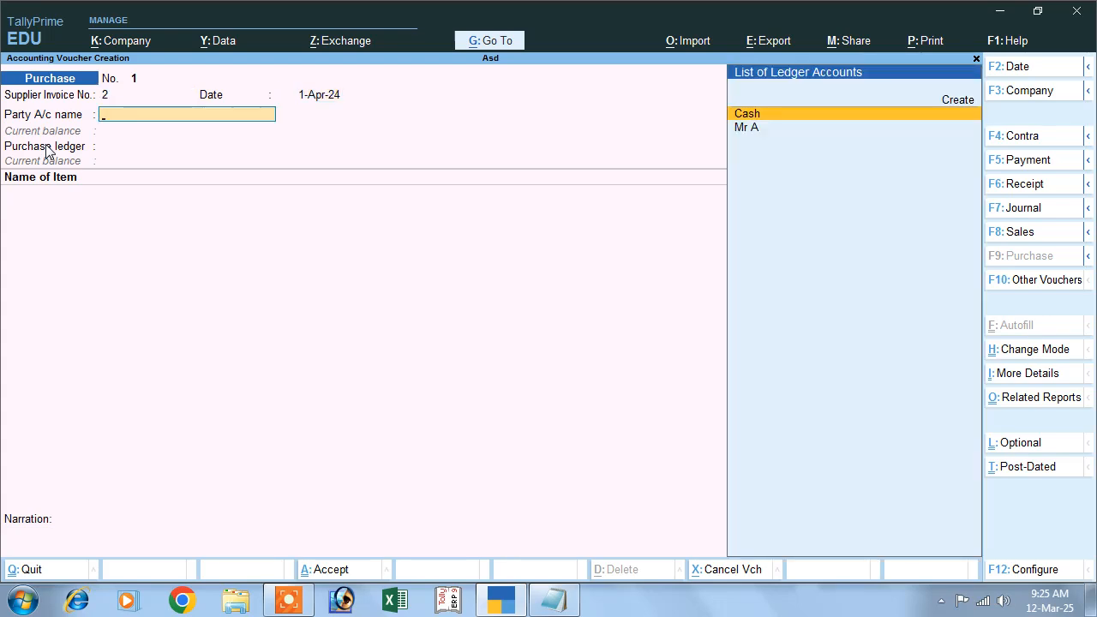
key(Down)
key(Return)
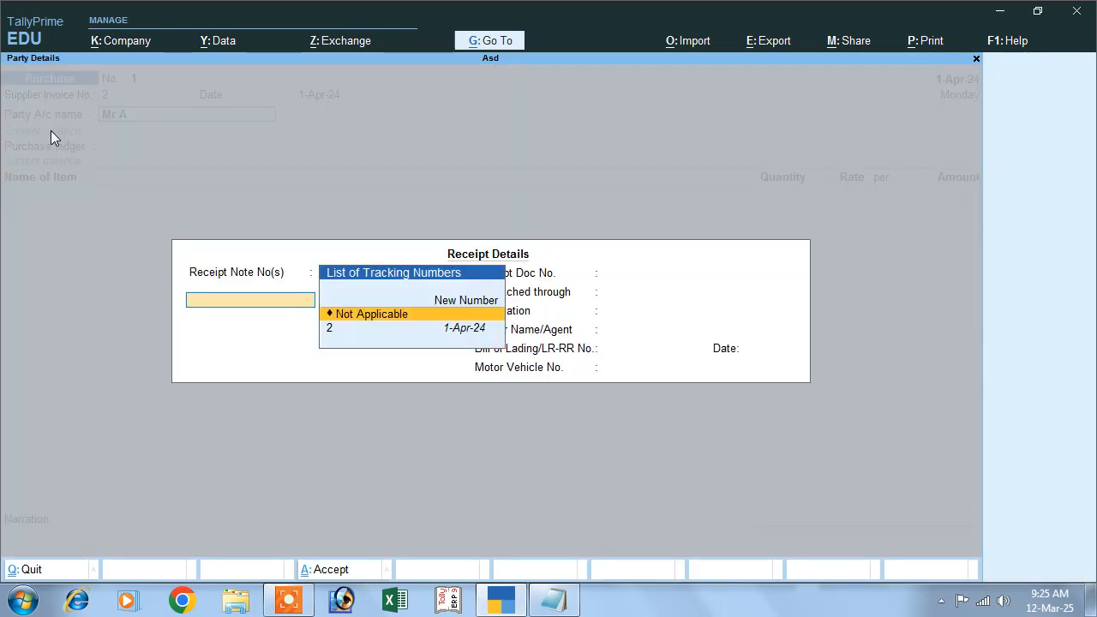
- Link the purchase to receipt note 2 dated 1-Apr-24 and leave the remaining receipt details blank
key(Down)
key(Return)
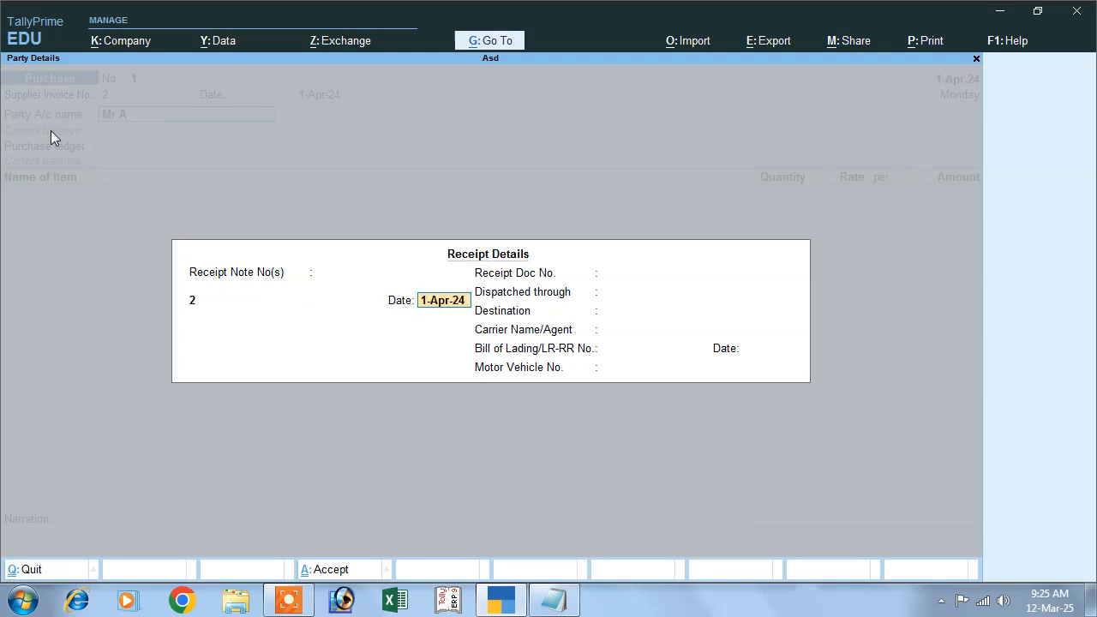
key(Return)
key(Return)
key(Return)
key(Return)
key(Return)
key(Return)
key(Return)
key(Return)
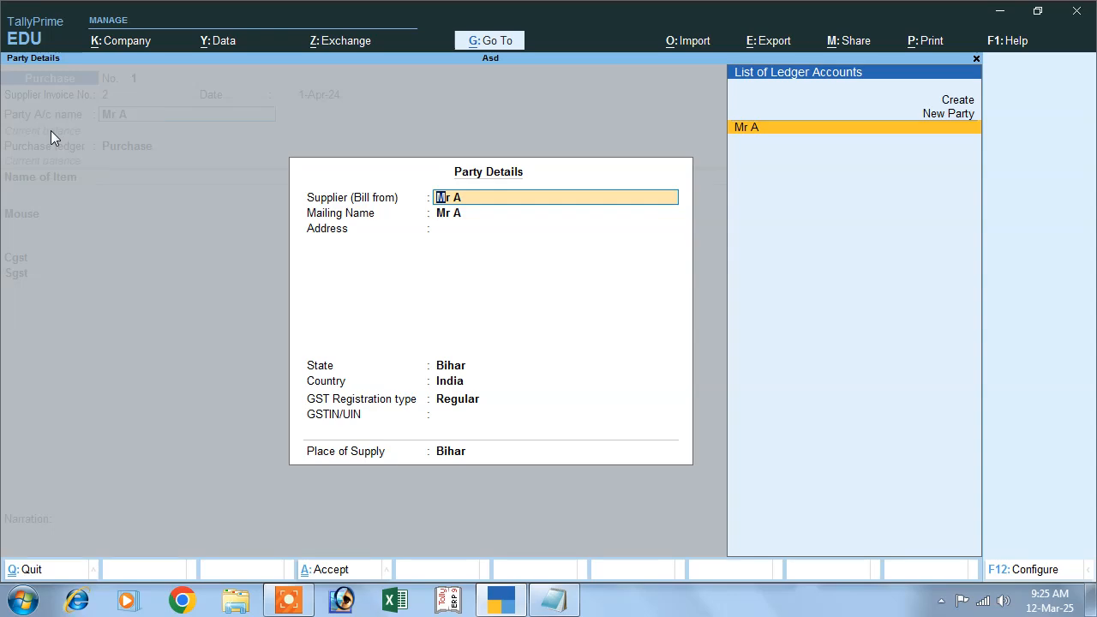
- Accept the supplier's default party details and keep Purchase as the purchase ledger
key(Return)
key(Return)
key(Return)
key(Return)
key(Return)
key(Return)
key(Return)
key(Return)
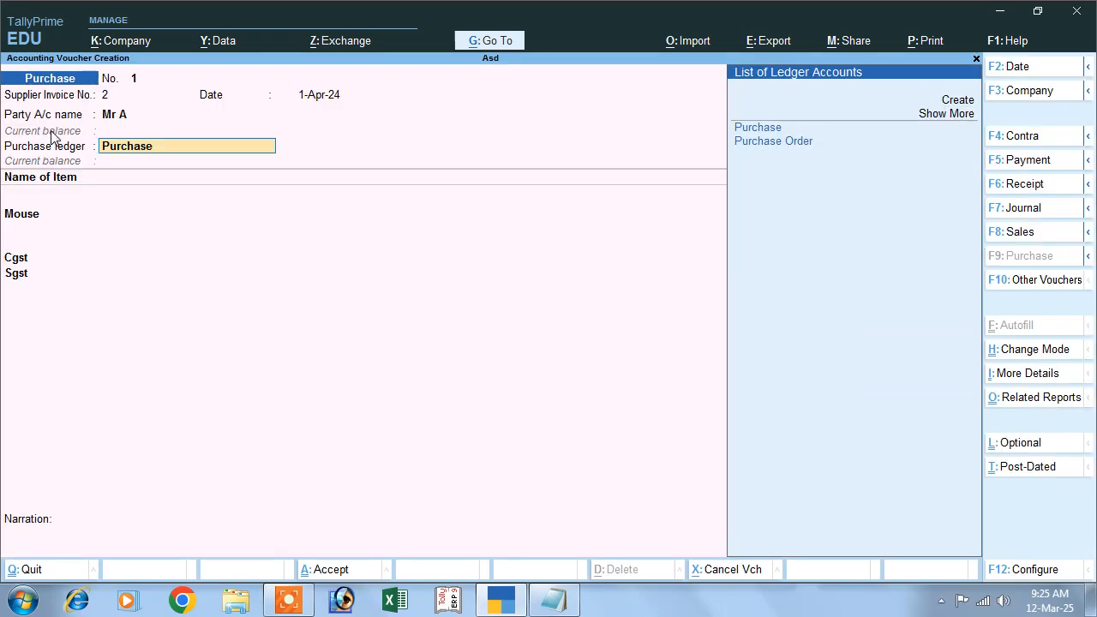
key(Return)
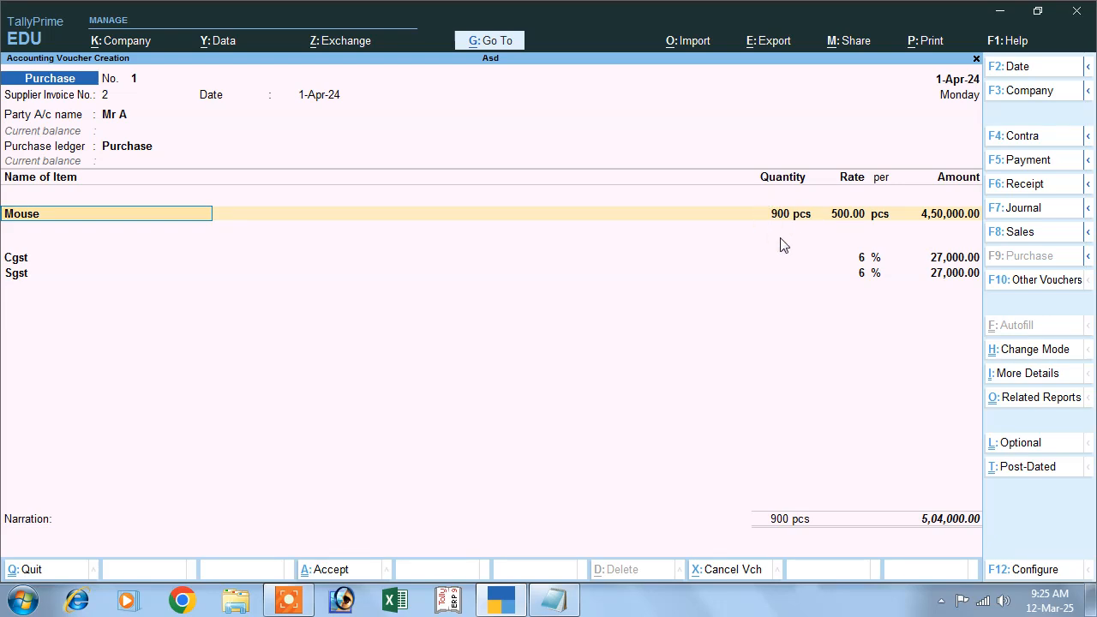
- Accept the Mouse line of 900 pcs at 500 along with the Cgst and Sgst lines at 6% each
key(Return)
key(Return)
key(Return)
key(Return)
key(Return)
key(Return)
key(Return)
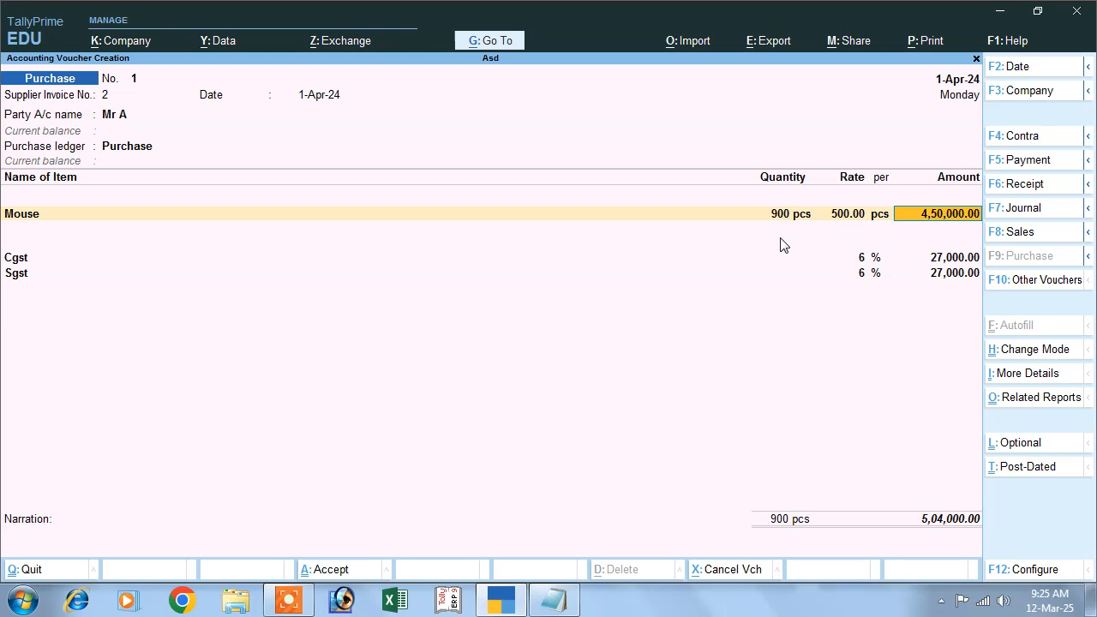
key(Return)
key(Return)
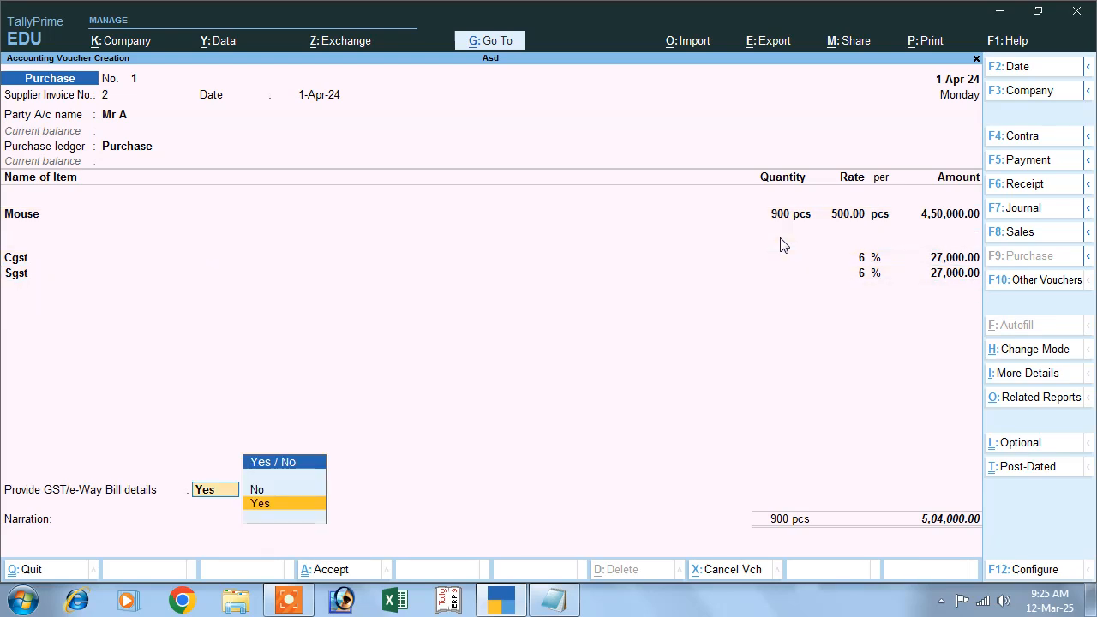
- Set GST/e-Way Bill details to No and record the supplier's bill as New Ref 2 for 5,04,000 Cr
key(Up)
key(Return)
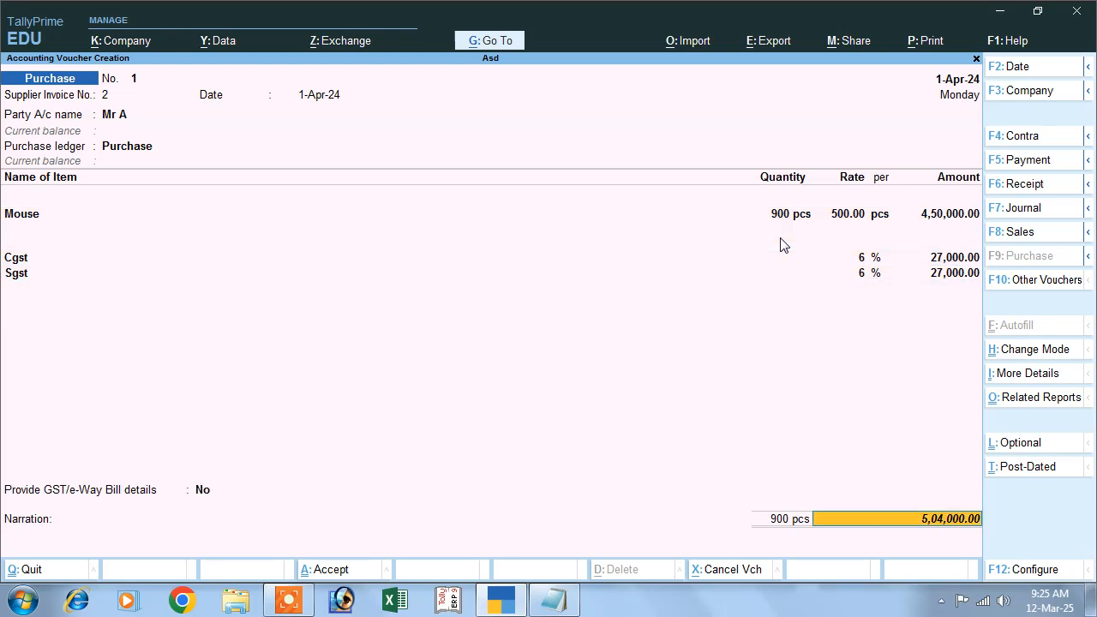
key(Return)
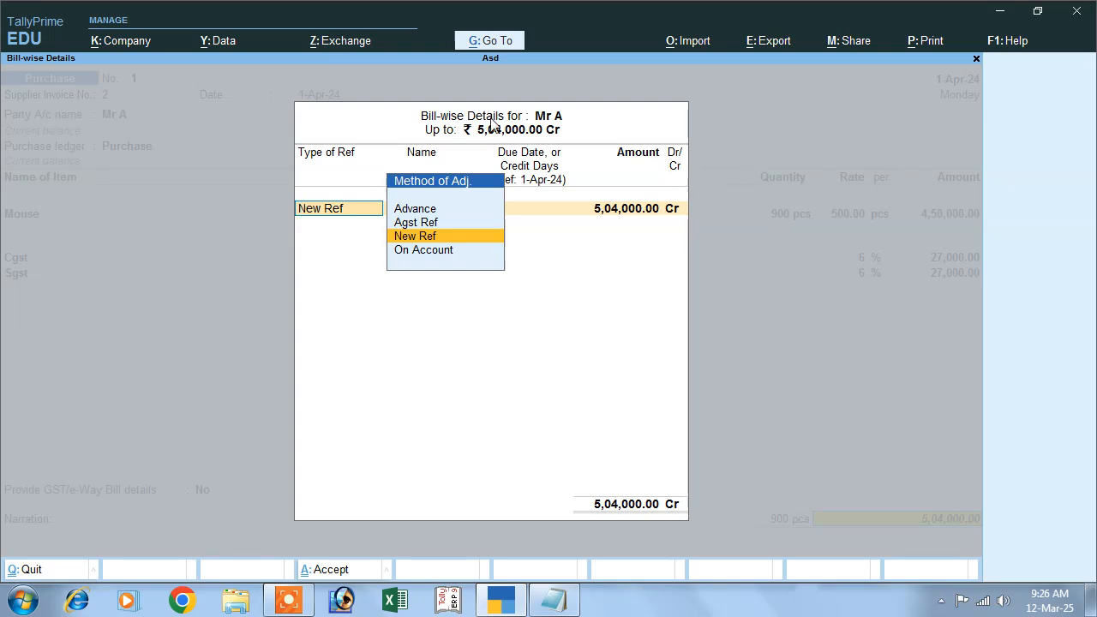
key(Return)
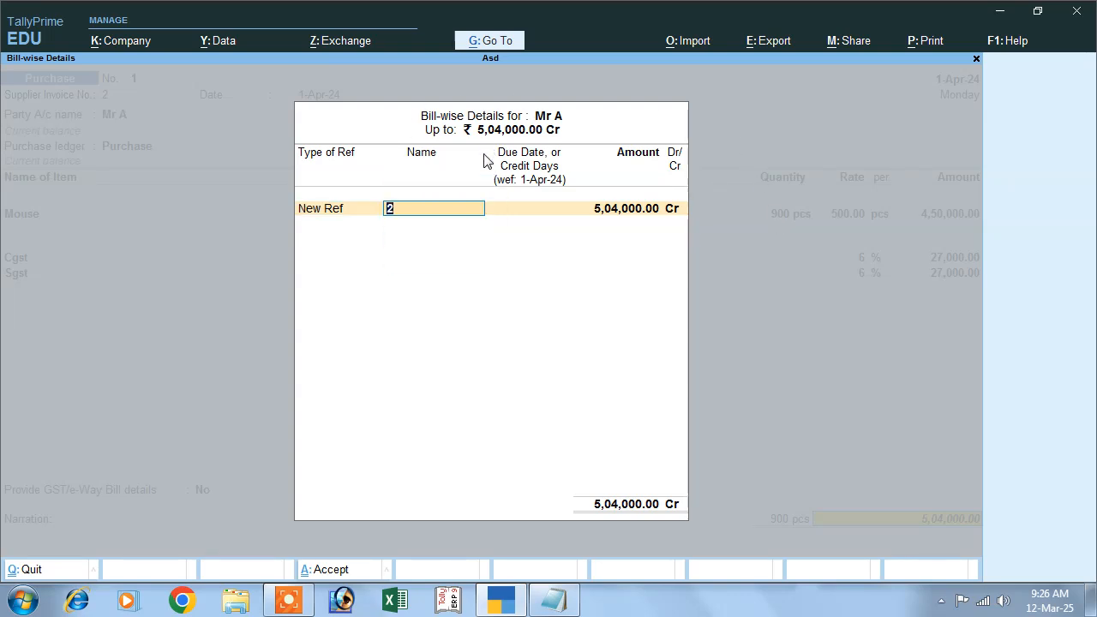
key(Return)
key(Return)
key(Return)
key(Return)
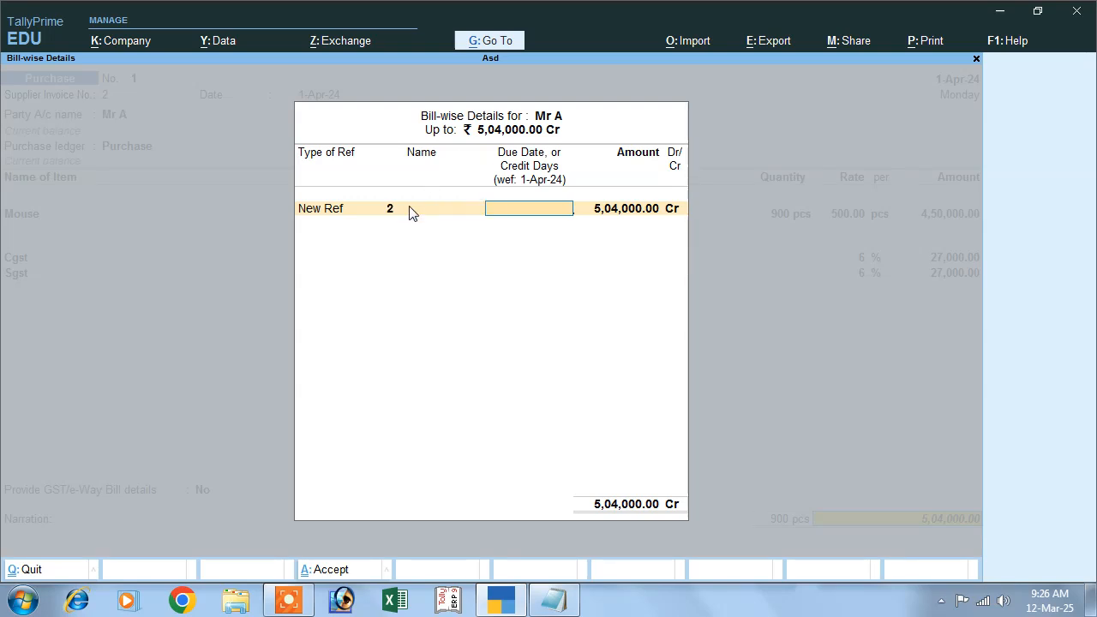
- Add the narration "being purchase" and save the Purchase voucher
text(being p)
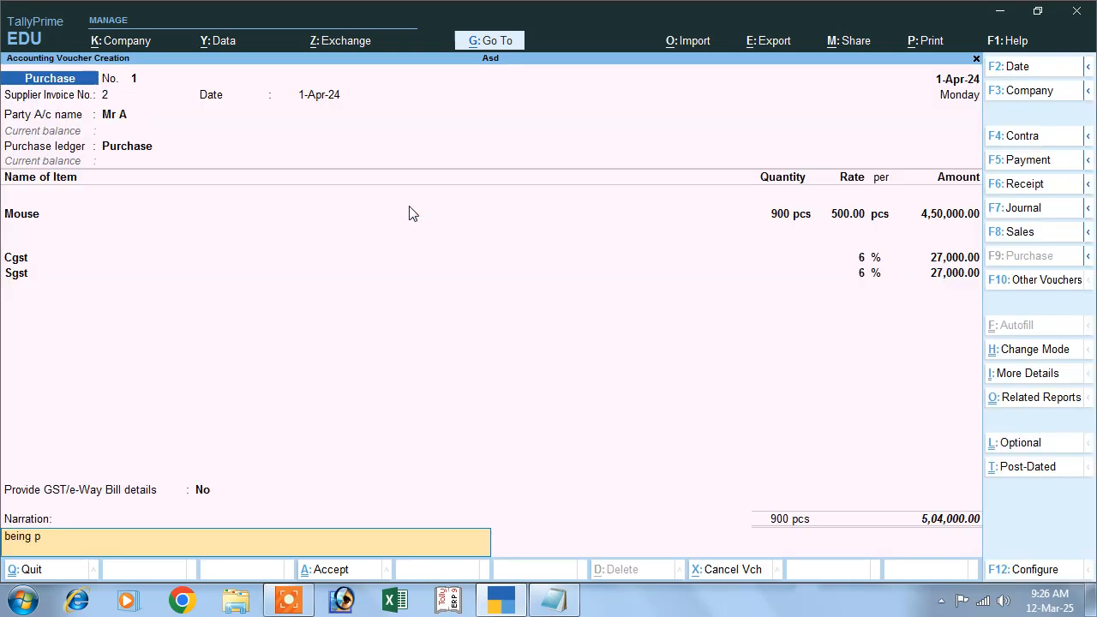
text(urchase)
key(Return)
key(Return)
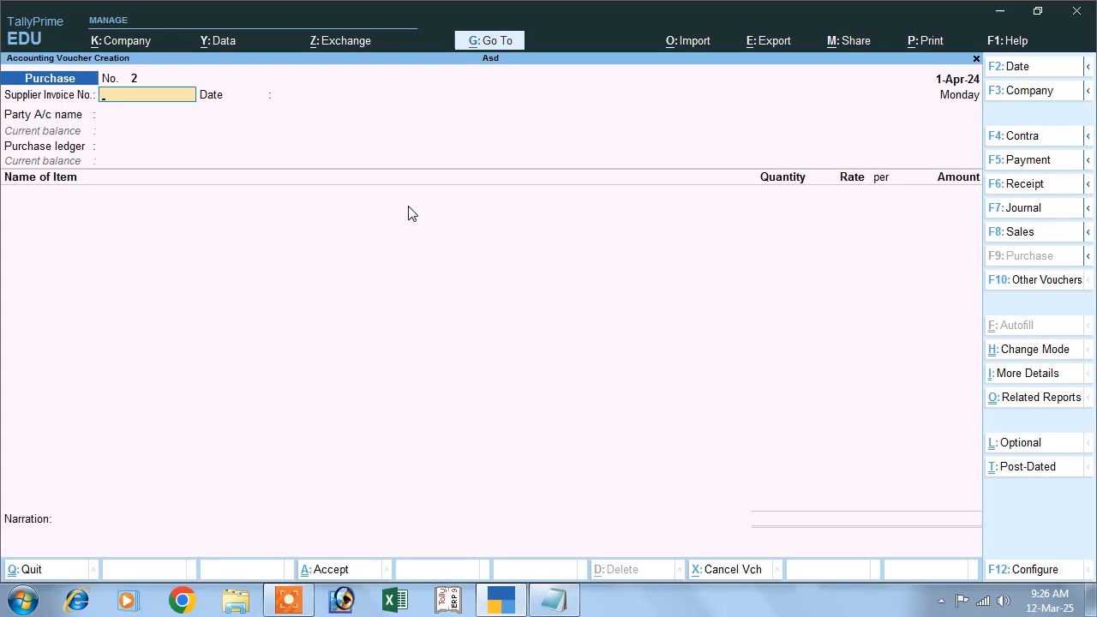
- Start a Payment voucher, debit the supplier's ledger 5,04,000 and allocate it against bill reference 2
click(1018, 162)
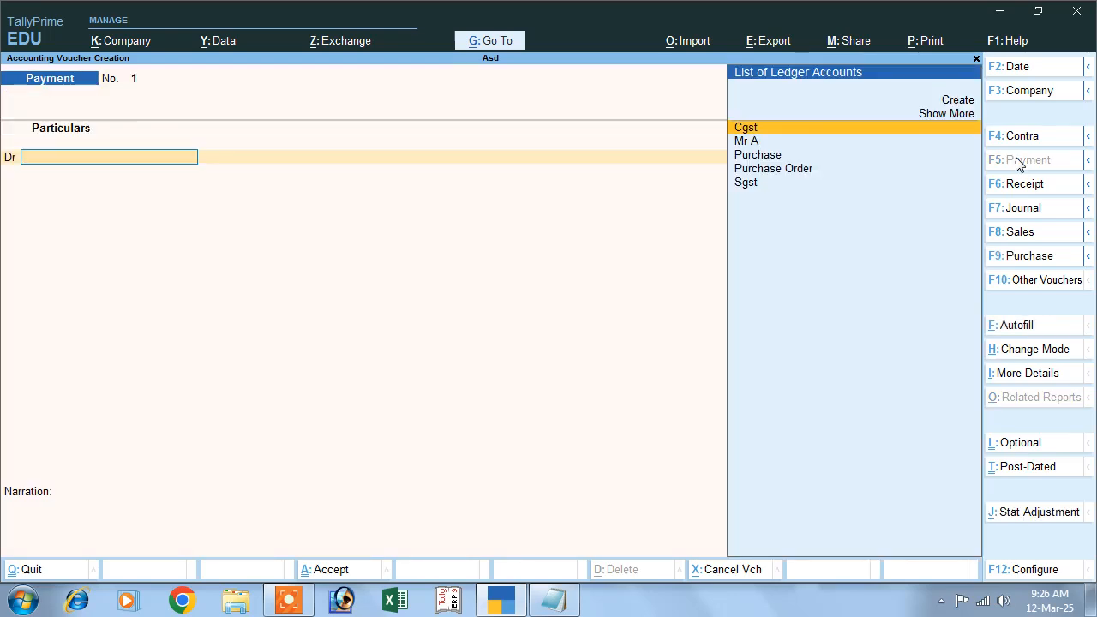
click(748, 143)
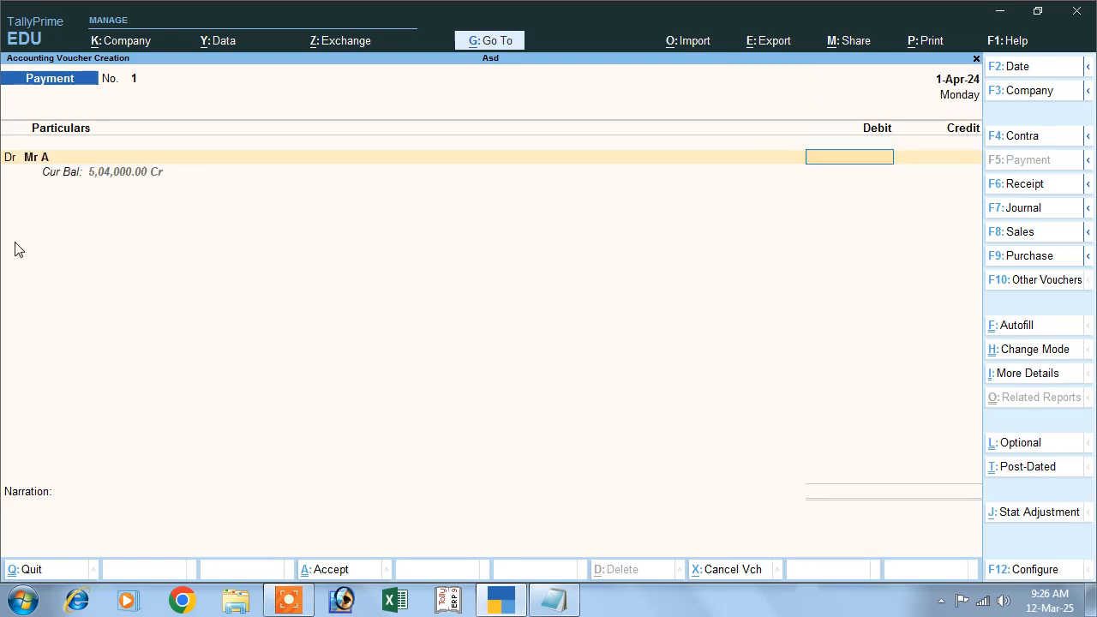
text(5,04,000)
key(Return)
key(Return)
key(Return)
key(Return)
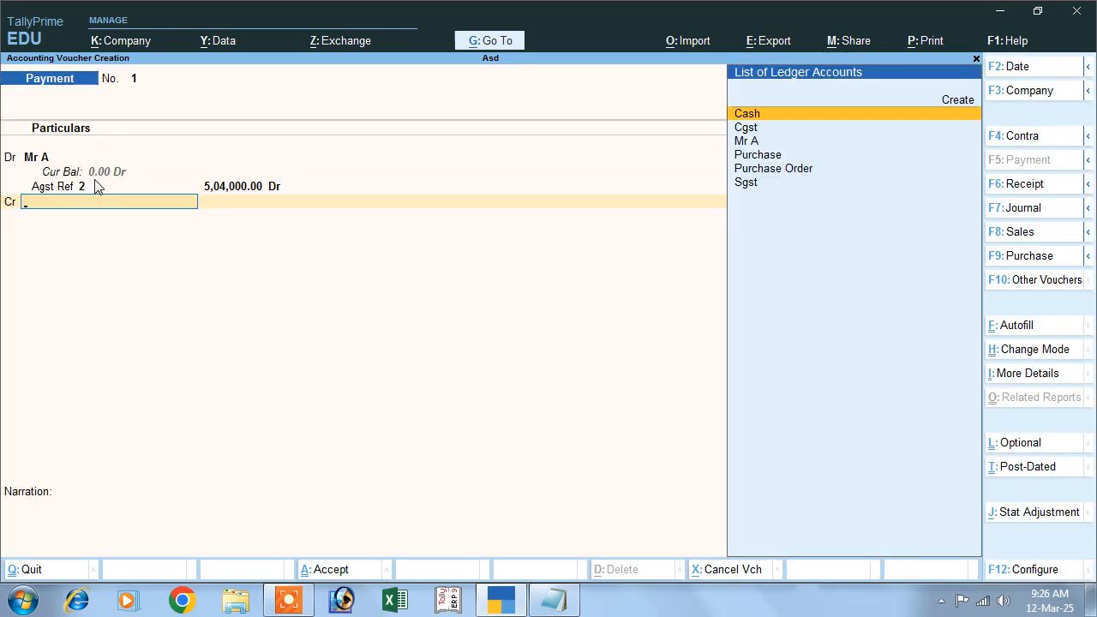
- Credit Cash with 5,04,000, leave the narration blank and save the Payment voucher
key(Return)
key(Return)
key(Return)
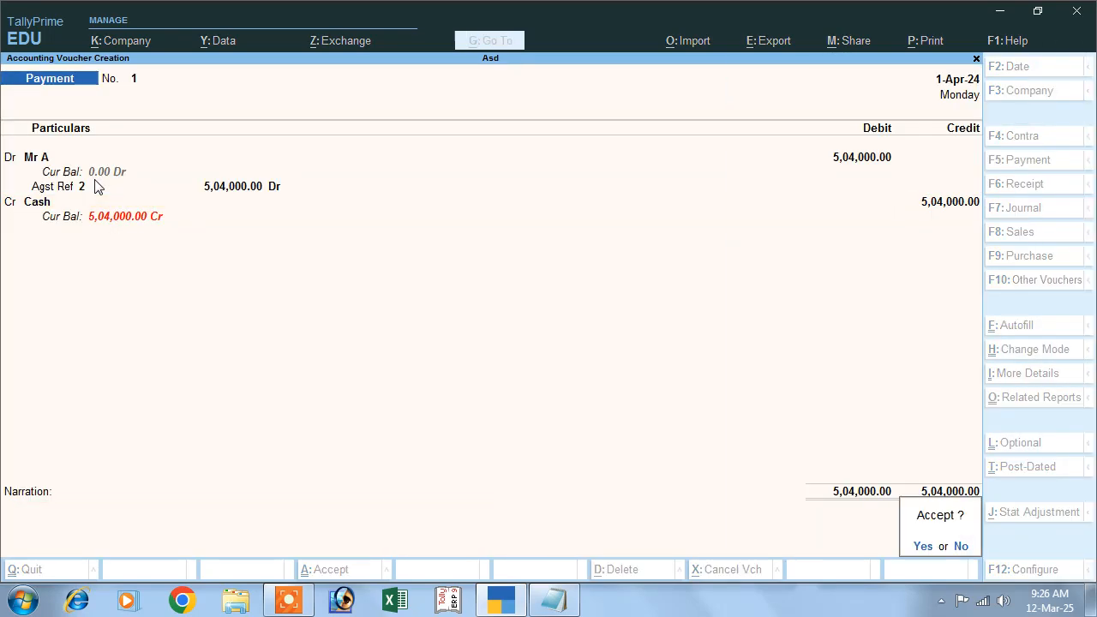
key(Return)
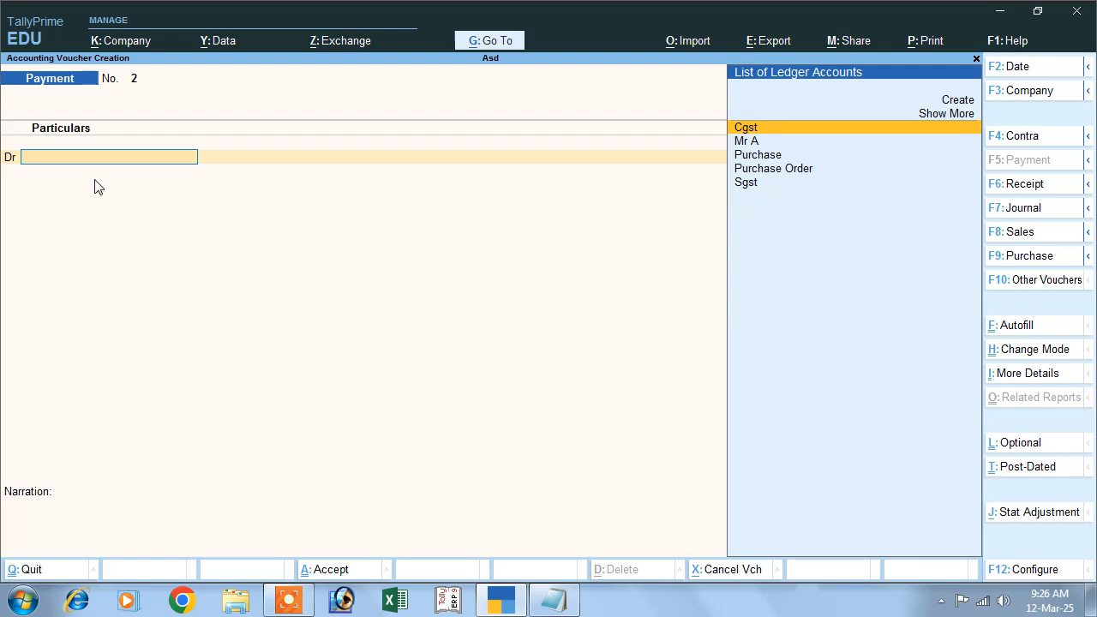